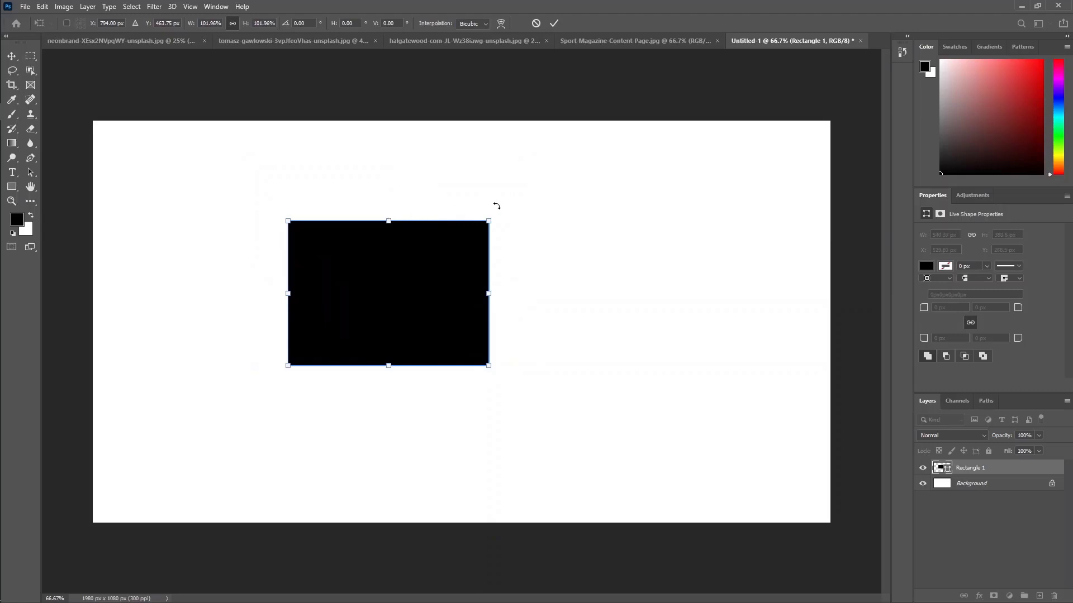
- Enlarge the black rectangle with Free Transform to about 611 by 442 px and apply the change
{"action": "left_click_drag", "start_coordinate": [499, 212], "coordinate": [374, 136]}
{"action": "key", "text": "ctrl+z"}
{"action": "mouse_move", "coordinate": [388, 222]}
{"action": "left_mouse_down"}
{"action": "mouse_move", "coordinate": [389, 151]}
{"action": "mouse_move", "coordinate": [388, 214]}
{"action": "left_mouse_up"}
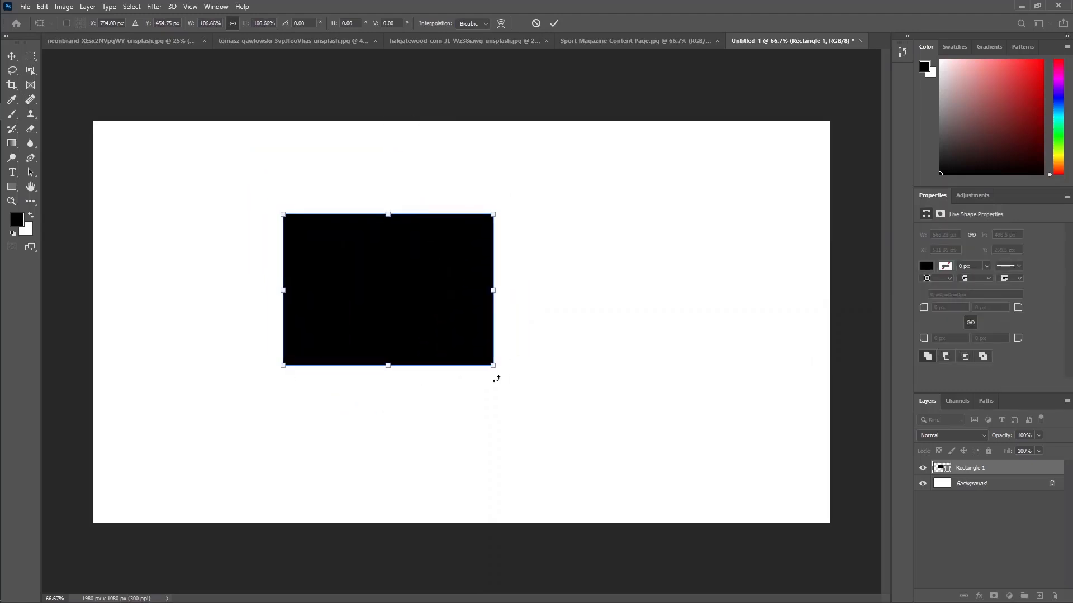
{"action": "left_click_drag", "start_coordinate": [495, 366], "coordinate": [527, 359]}
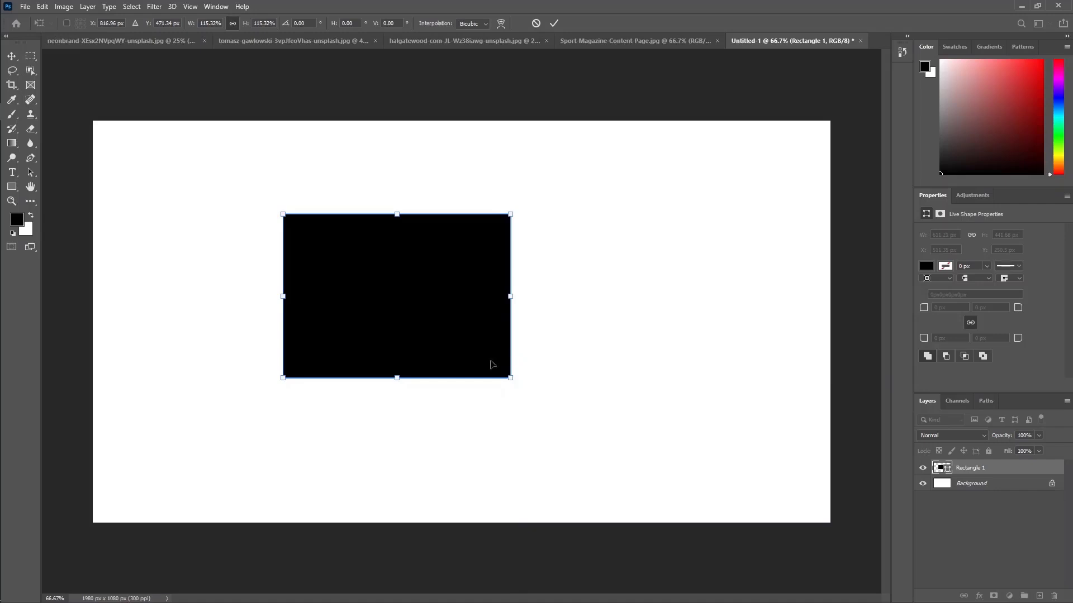
{"action": "left_click", "coordinate": [555, 26]}
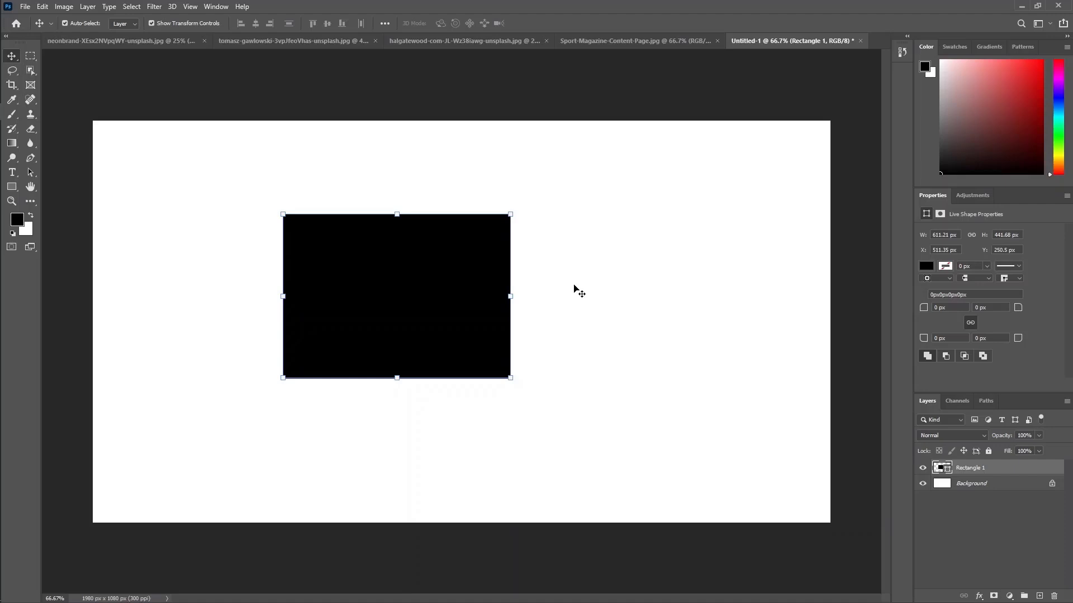
- Scale the black rectangle proportionally by about 112% with the Scale transform and apply it
{"action": "left_click", "coordinate": [42, 6]}
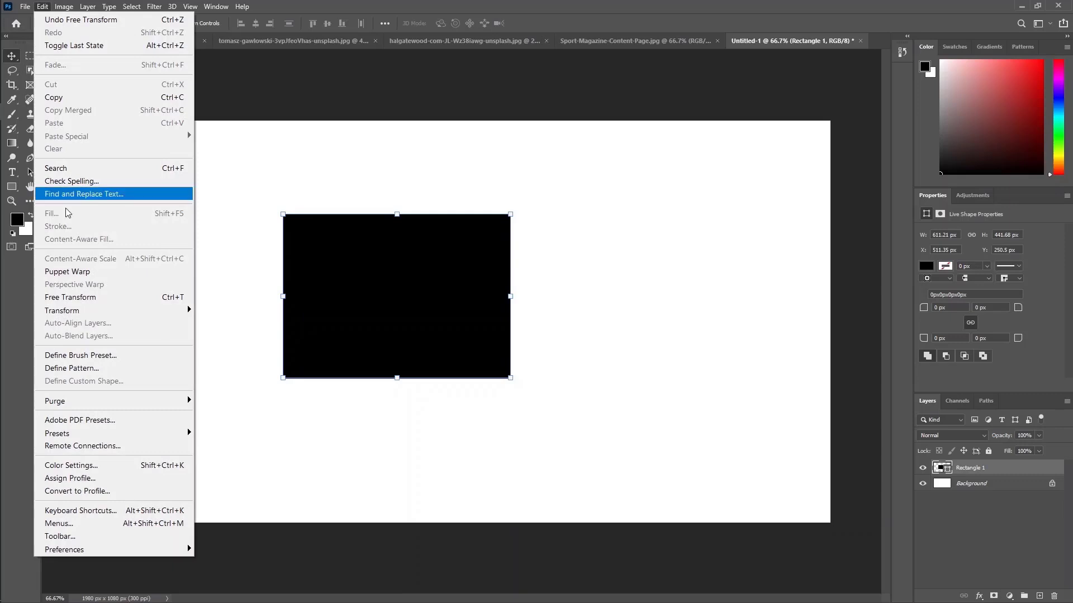
{"action": "mouse_move", "coordinate": [94, 308]}
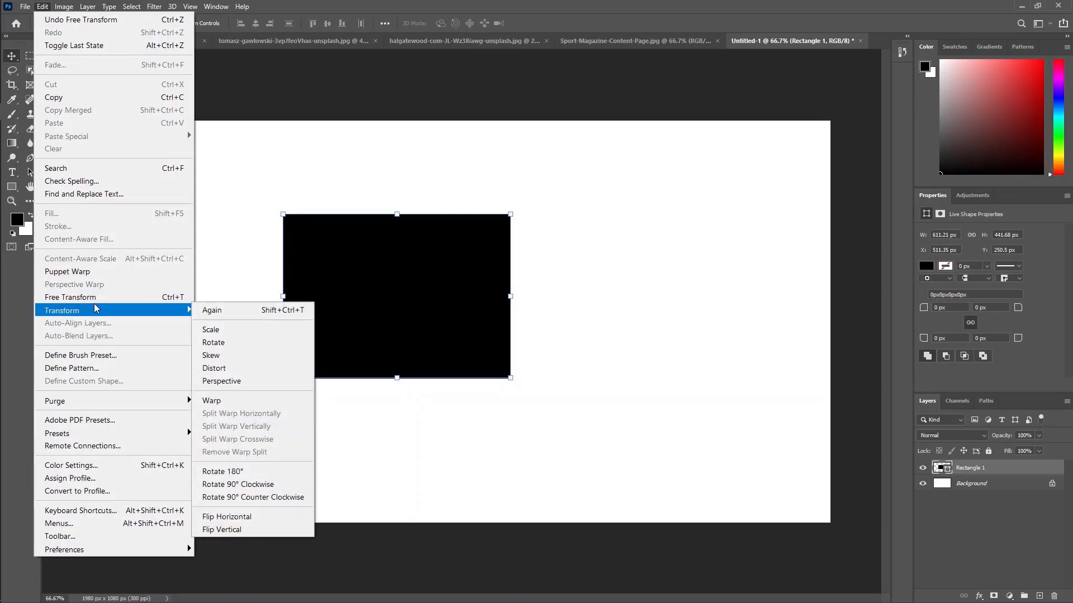
{"action": "left_click", "coordinate": [226, 330]}
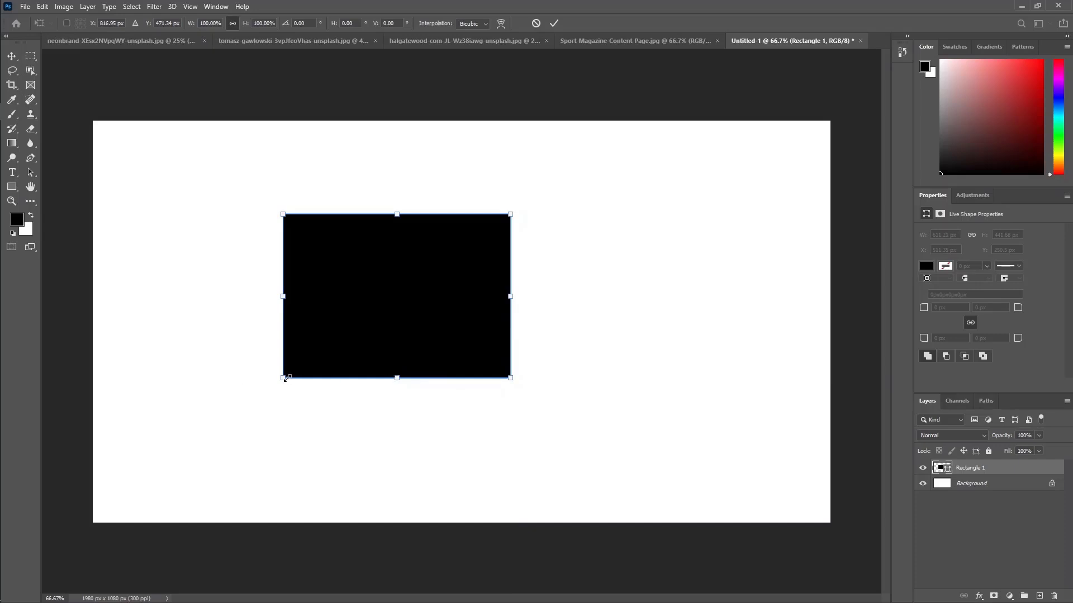
{"action": "left_click_drag", "start_coordinate": [511, 213], "coordinate": [575, 248]}
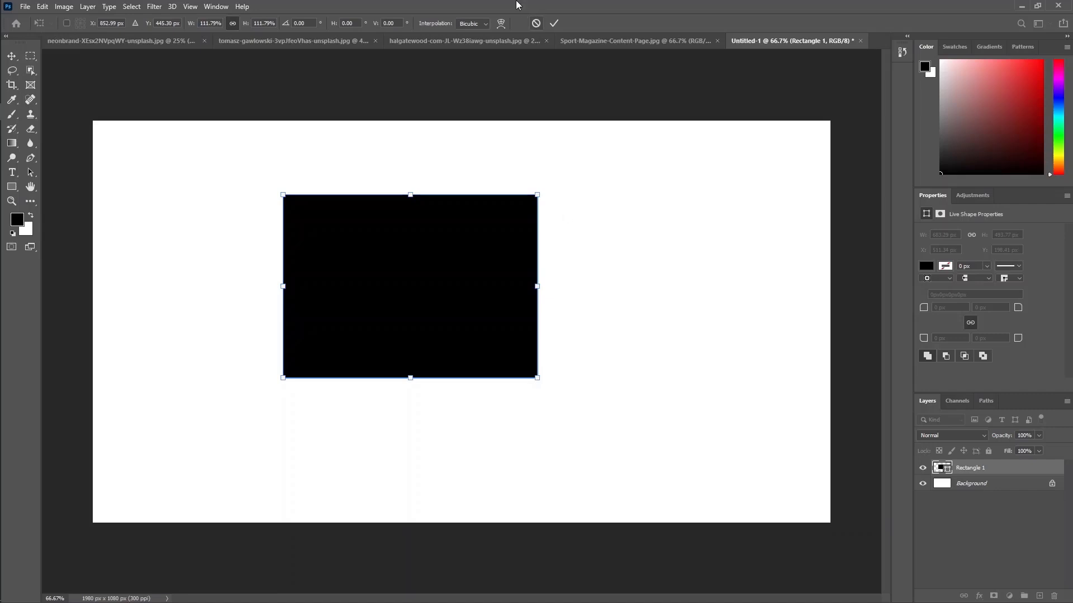
{"action": "left_click", "coordinate": [554, 23]}
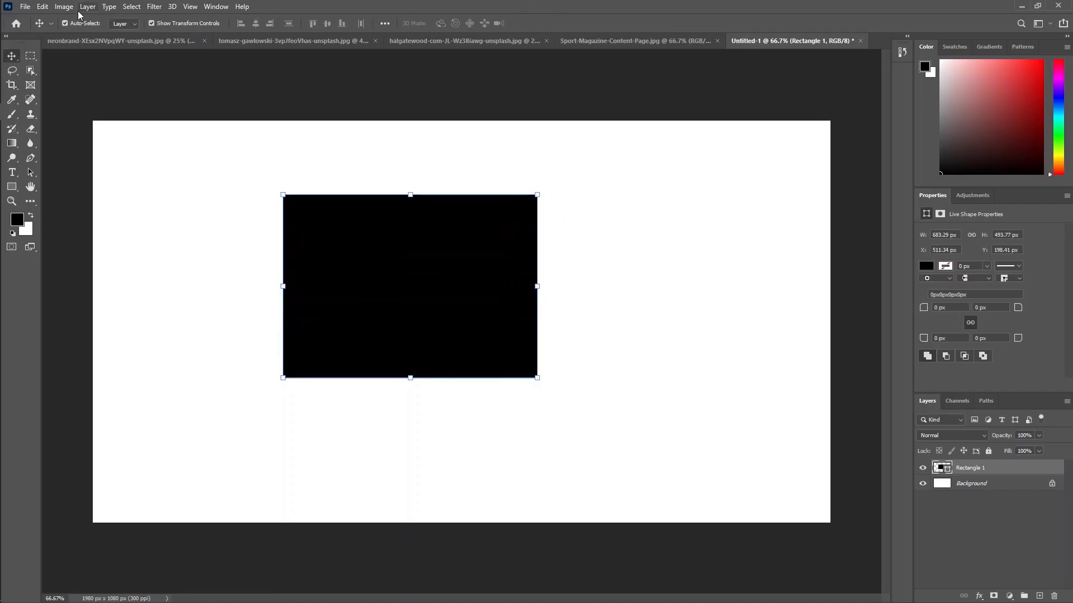
{"action": "left_click", "coordinate": [43, 7]}
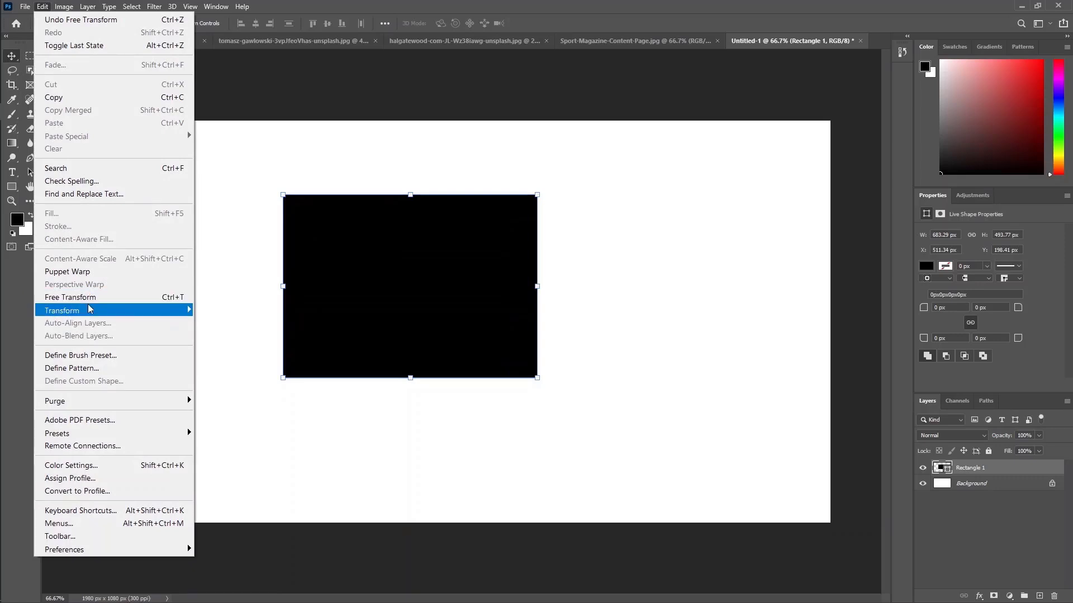
{"action": "mouse_move", "coordinate": [89, 309]}
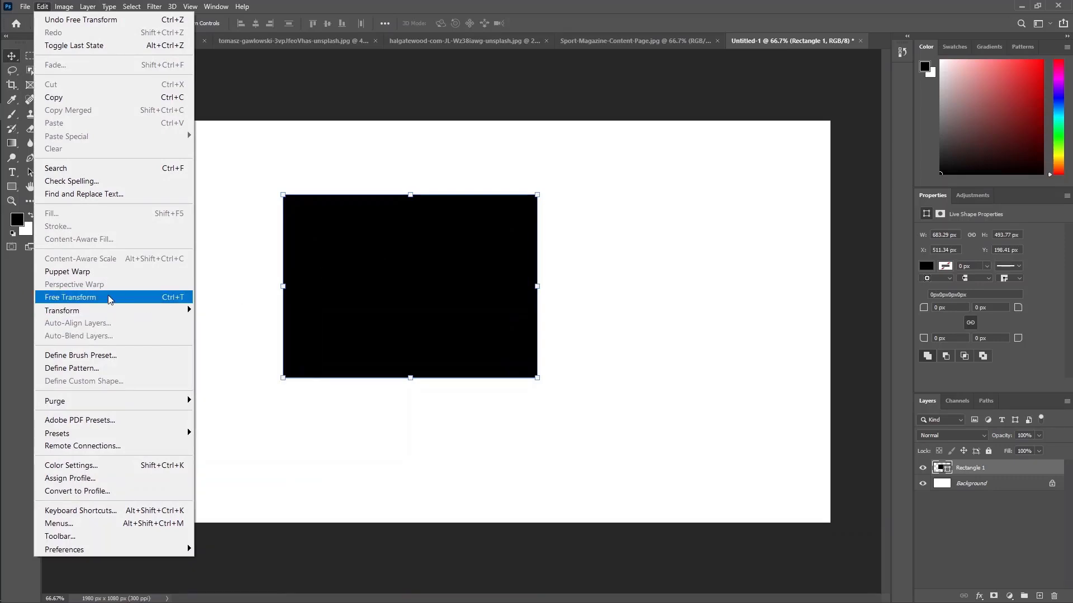
{"action": "key", "text": "Escape"}
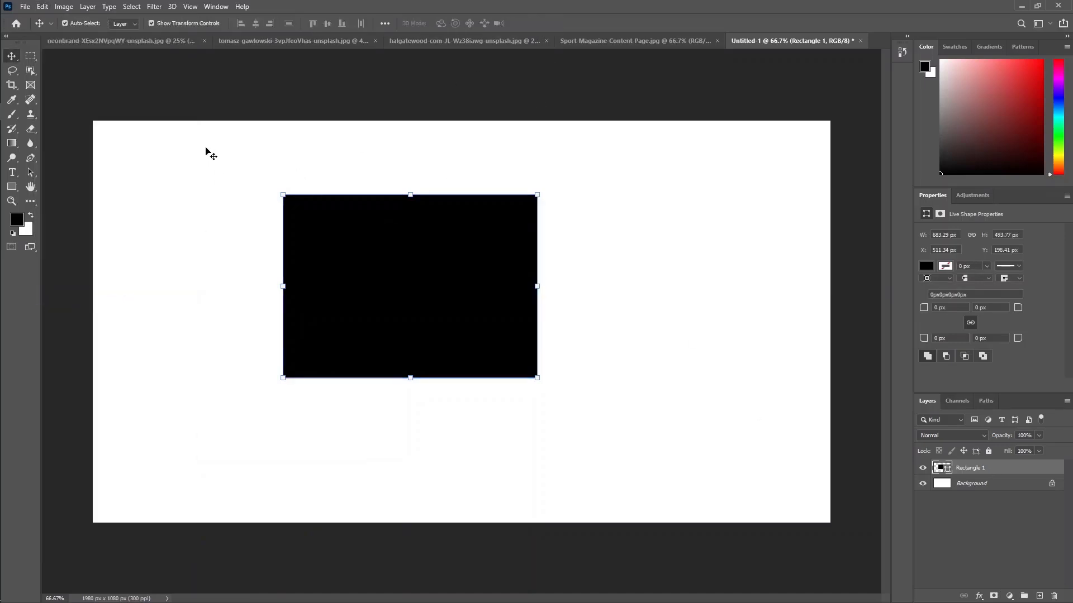
- Rotate the black rectangle freehand to about -8° with the Rotate transform, apply it, and undo the rotation
{"action": "left_click", "coordinate": [40, 8]}
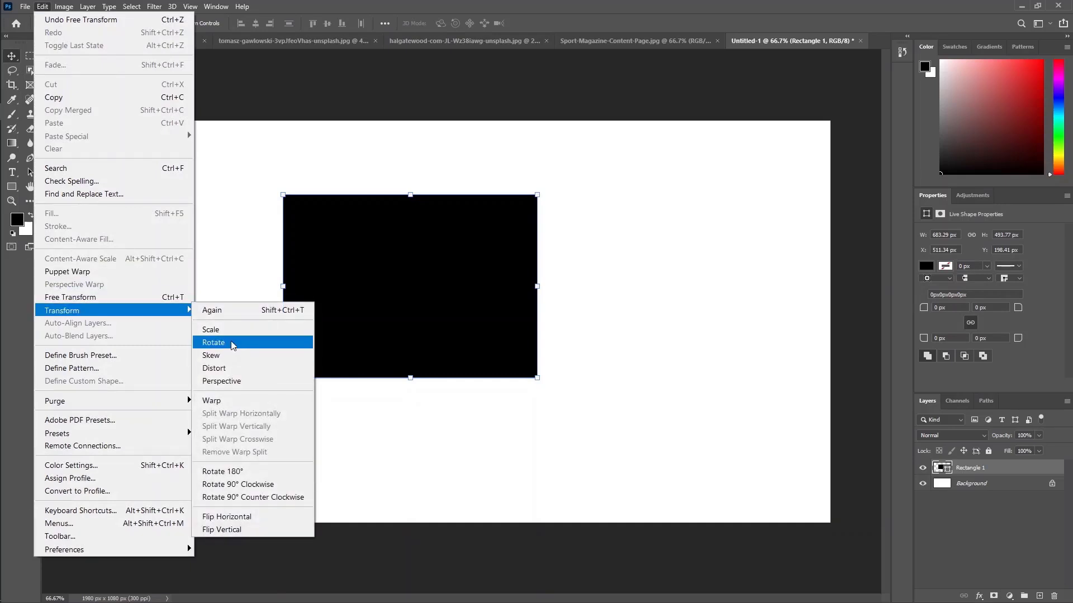
{"action": "left_click", "coordinate": [233, 342]}
{"action": "left_click_drag", "start_coordinate": [410, 195], "coordinate": [420, 143]}
{"action": "left_click_drag", "start_coordinate": [541, 204], "coordinate": [187, 158]}
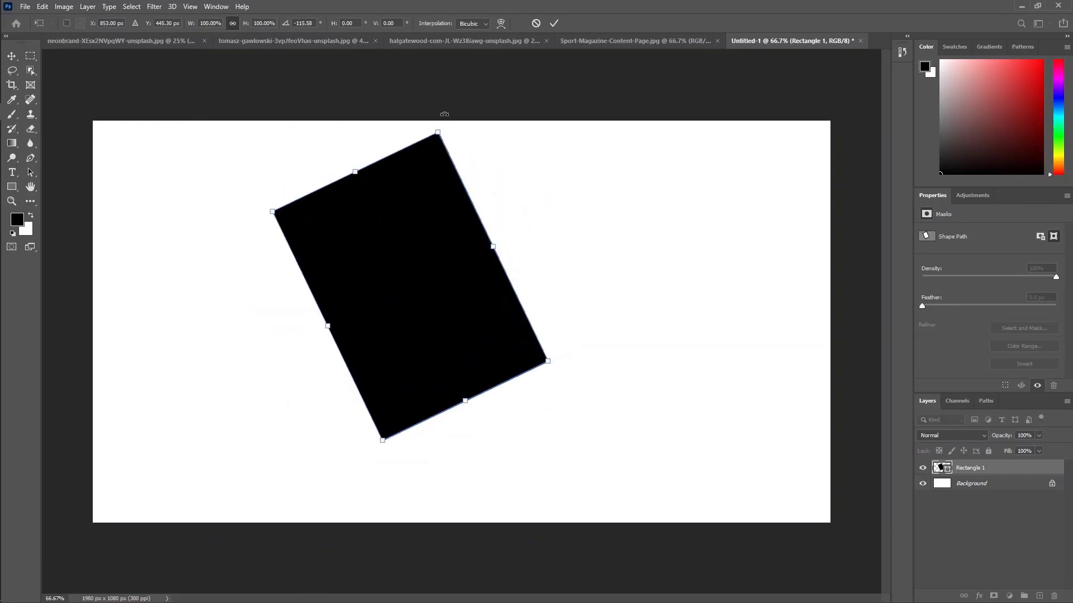
{"action": "left_click_drag", "start_coordinate": [441, 129], "coordinate": [670, 219]}
{"action": "left_click_drag", "start_coordinate": [441, 121], "coordinate": [538, 179]}
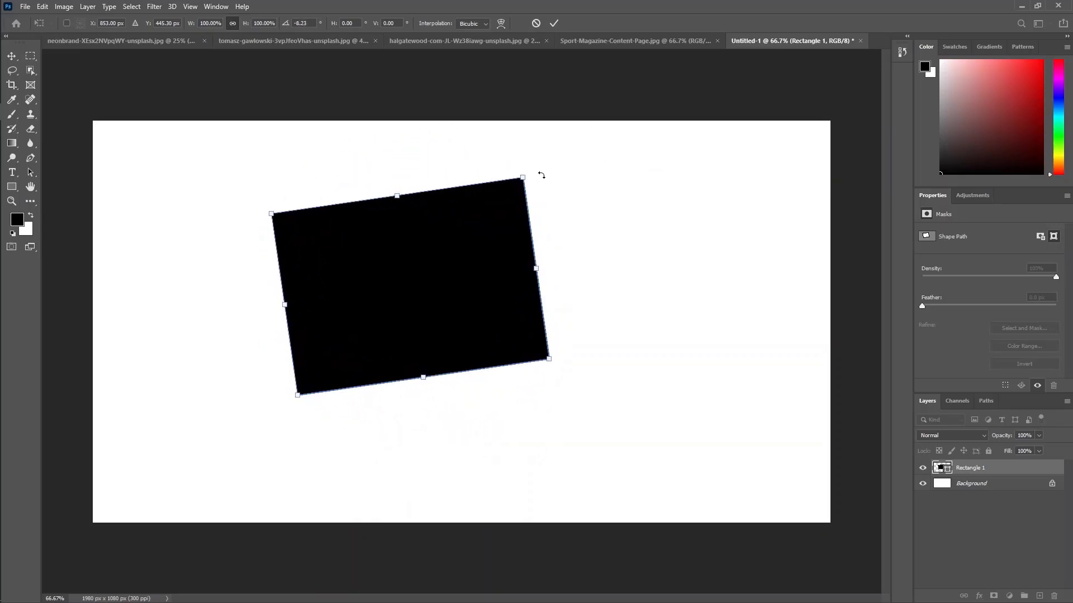
{"action": "key", "text": "Return"}
{"action": "key", "text": "ctrl+z"}
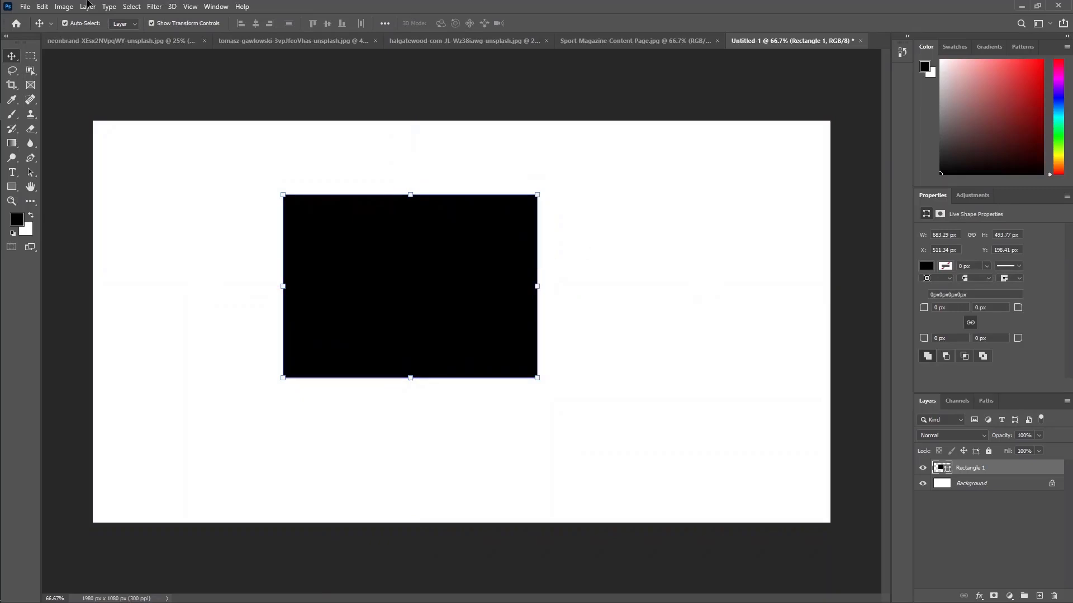
- Rotate the black rectangle by exactly 90° with the Rotate transform, apply it, and undo the rotation
{"action": "left_click", "coordinate": [43, 7]}
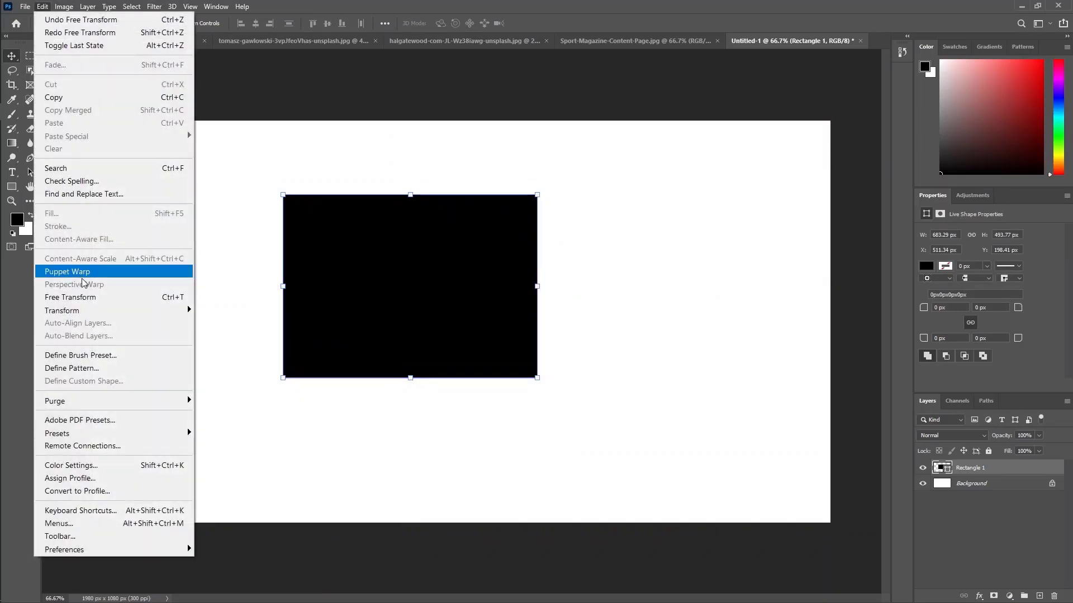
{"action": "mouse_move", "coordinate": [89, 311]}
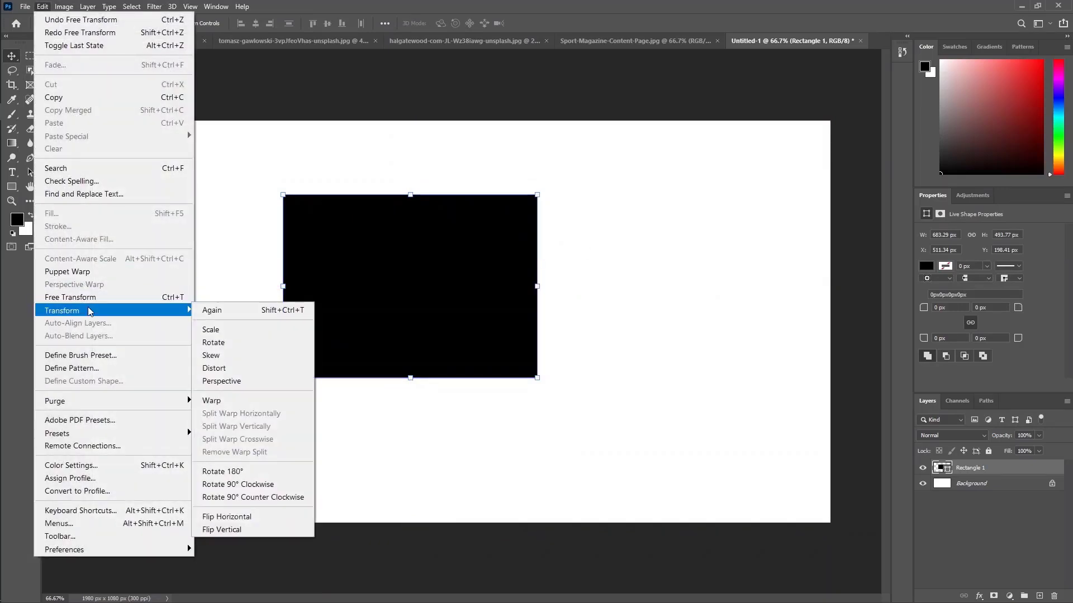
{"action": "left_click", "coordinate": [245, 343]}
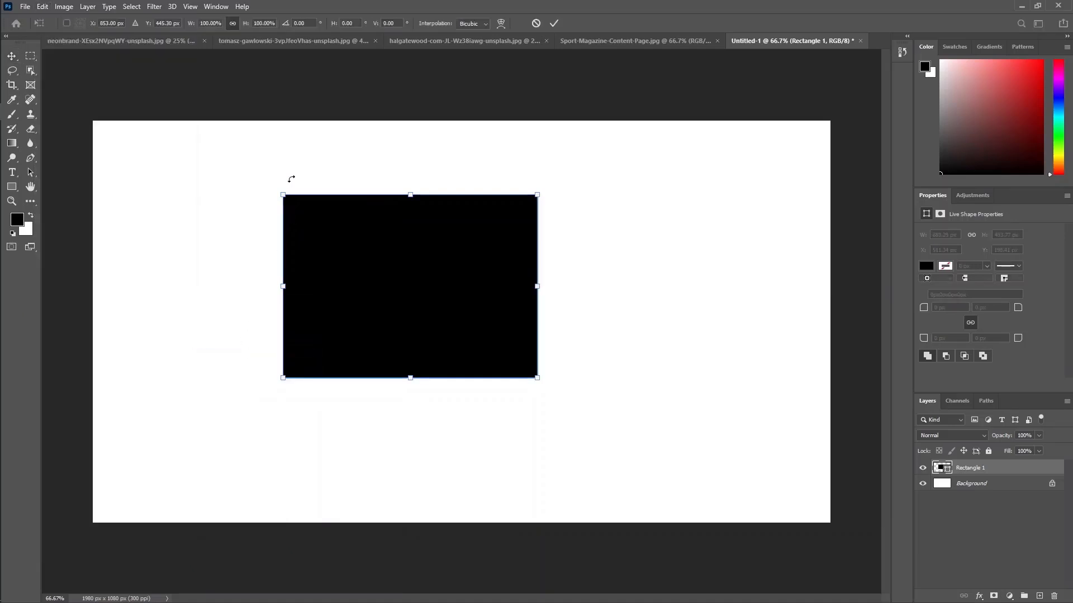
{"action": "left_click_drag", "start_coordinate": [550, 185], "coordinate": [635, 273]}
{"action": "key", "text": "ctrl+z"}
{"action": "left_click_drag", "start_coordinate": [304, 24], "coordinate": [293, 23]}
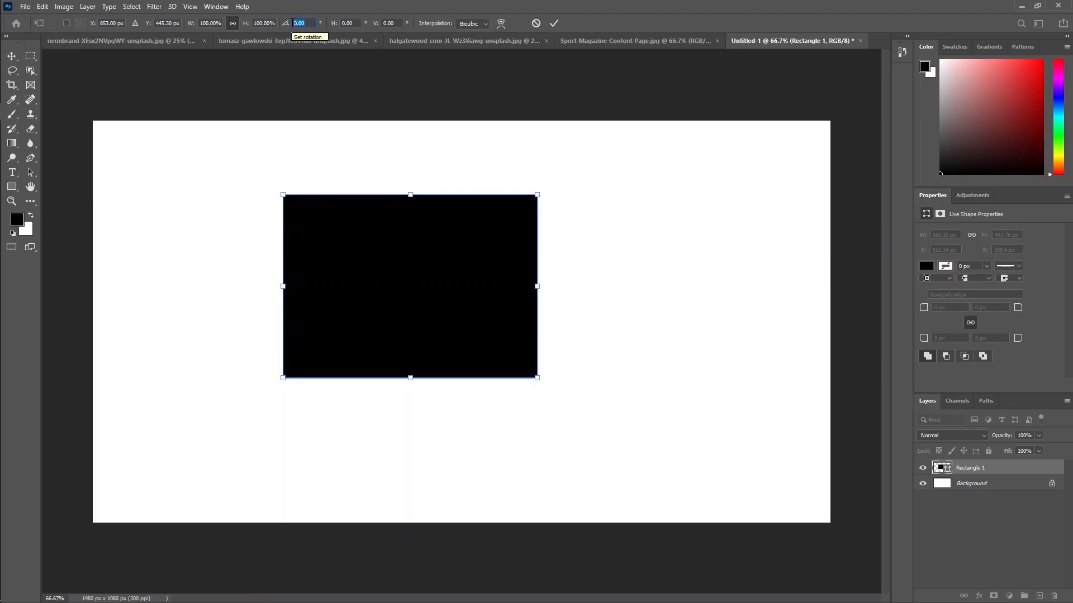
{"action": "type", "text": "90"}
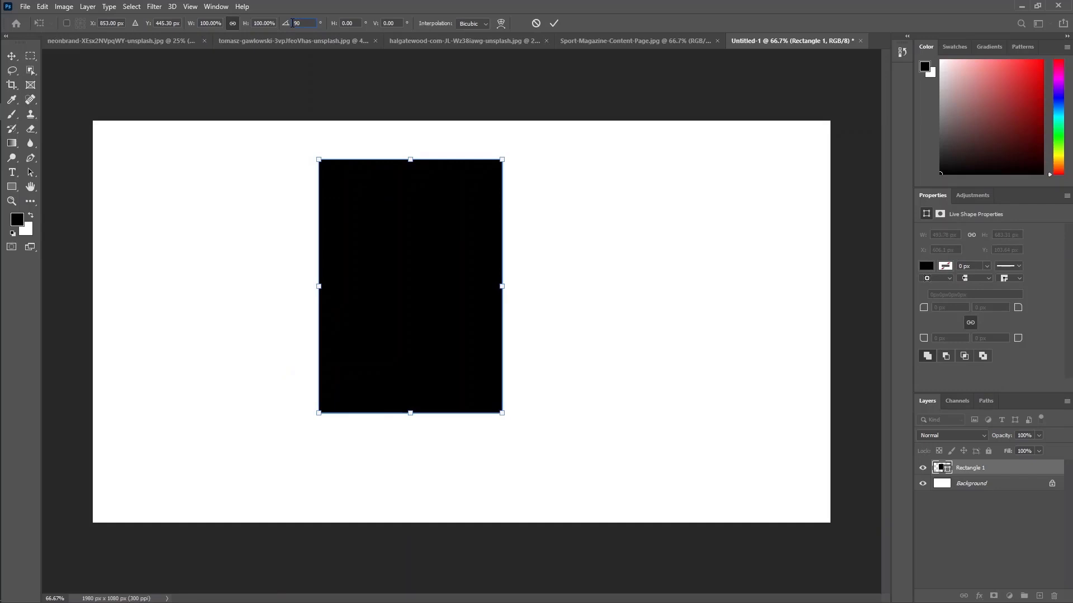
{"action": "left_click", "coordinate": [554, 23]}
{"action": "key", "text": "ctrl+z"}
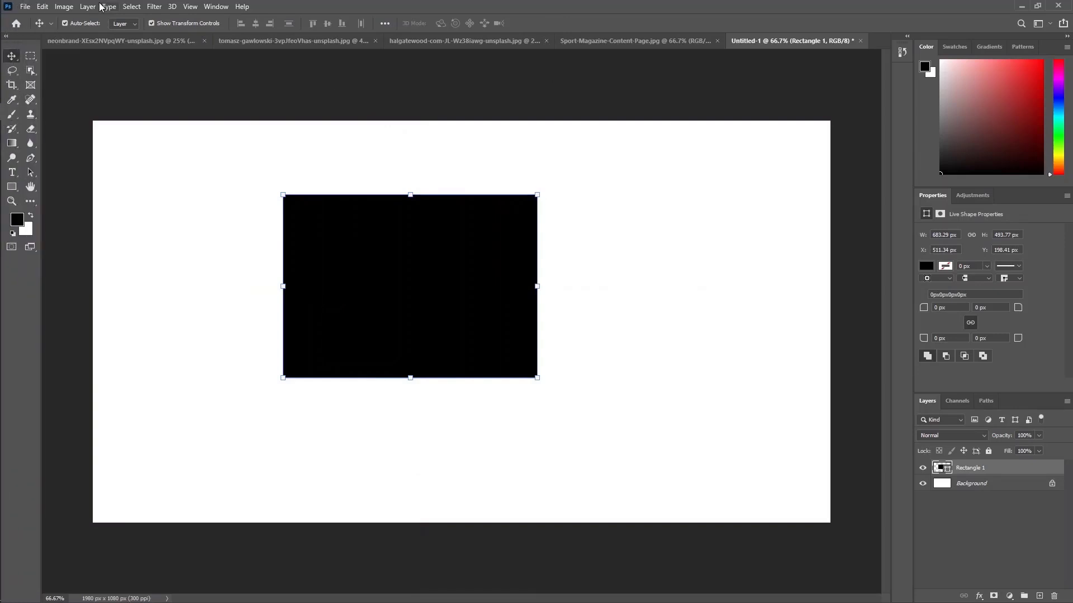
- Start a Skew transform on the black rectangle and pull both upper corners outward to form an inverted trapezoid
{"action": "left_click", "coordinate": [44, 8]}
{"action": "mouse_move", "coordinate": [115, 311]}
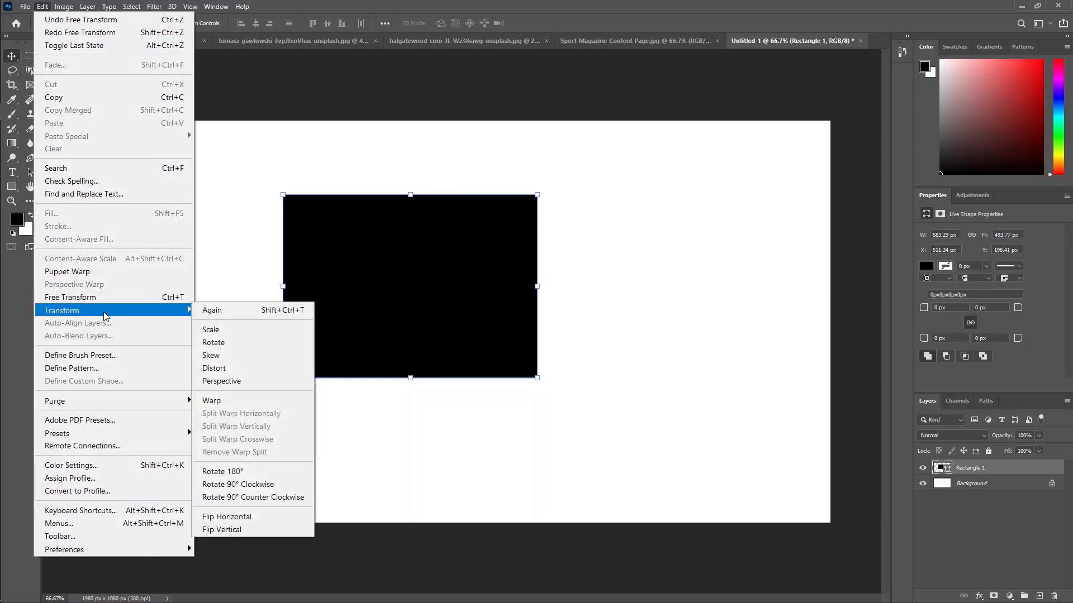
{"action": "left_click", "coordinate": [215, 355]}
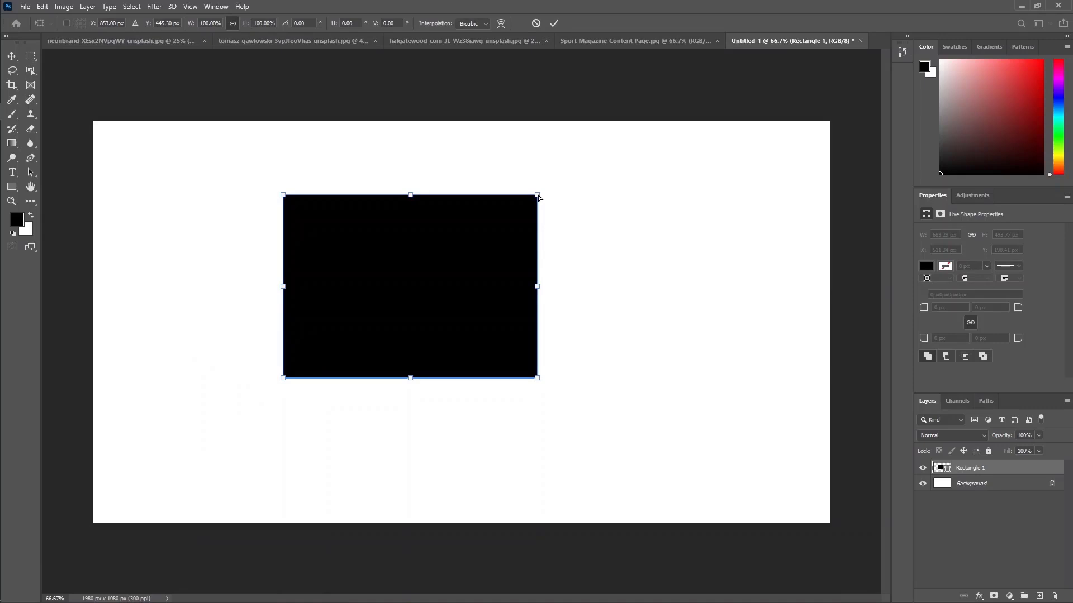
{"action": "left_click_drag", "start_coordinate": [539, 198], "coordinate": [646, 171]}
{"action": "left_click_drag", "start_coordinate": [283, 195], "coordinate": [163, 195]}
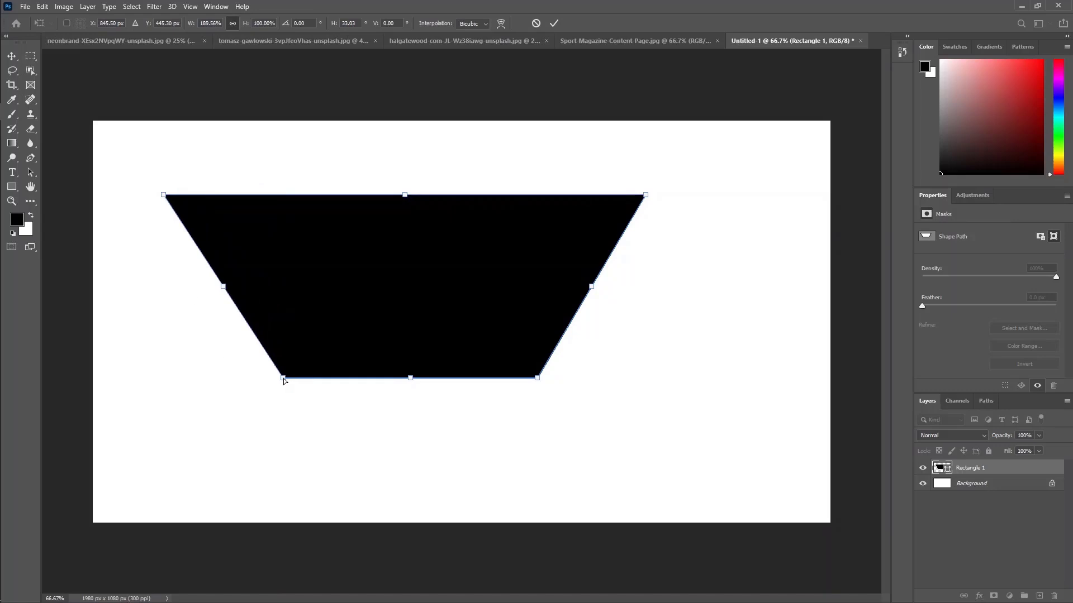
- Skew the trapezoid further by raising its lower corners and pulling the upper-left corner inward into a shallow, uneven shape
{"action": "left_click_drag", "start_coordinate": [283, 378], "coordinate": [263, 347]}
{"action": "left_click_drag", "start_coordinate": [536, 385], "coordinate": [509, 280]}
{"action": "left_click_drag", "start_coordinate": [262, 349], "coordinate": [287, 306]}
{"action": "left_click_drag", "start_coordinate": [165, 196], "coordinate": [292, 177]}
{"action": "left_click_drag", "start_coordinate": [471, 196], "coordinate": [437, 196]}
{"action": "left_click_drag", "start_coordinate": [291, 344], "coordinate": [290, 273]}
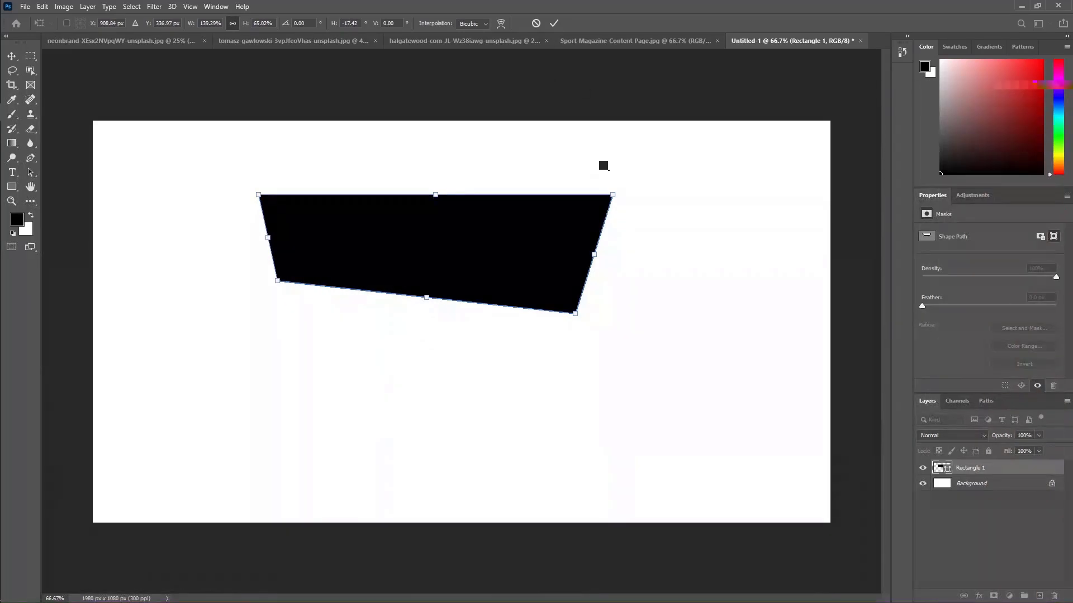
- Skew the shape's upper and left corners into a narrower quadrilateral with a slanted top edge, and apply the transform
{"action": "left_click_drag", "start_coordinate": [613, 196], "coordinate": [602, 137]}
{"action": "left_click_drag", "start_coordinate": [258, 194], "coordinate": [317, 182]}
{"action": "left_click_drag", "start_coordinate": [278, 281], "coordinate": [326, 284]}
{"action": "left_click_drag", "start_coordinate": [321, 190], "coordinate": [366, 180]}
{"action": "left_click_drag", "start_coordinate": [325, 285], "coordinate": [336, 287]}
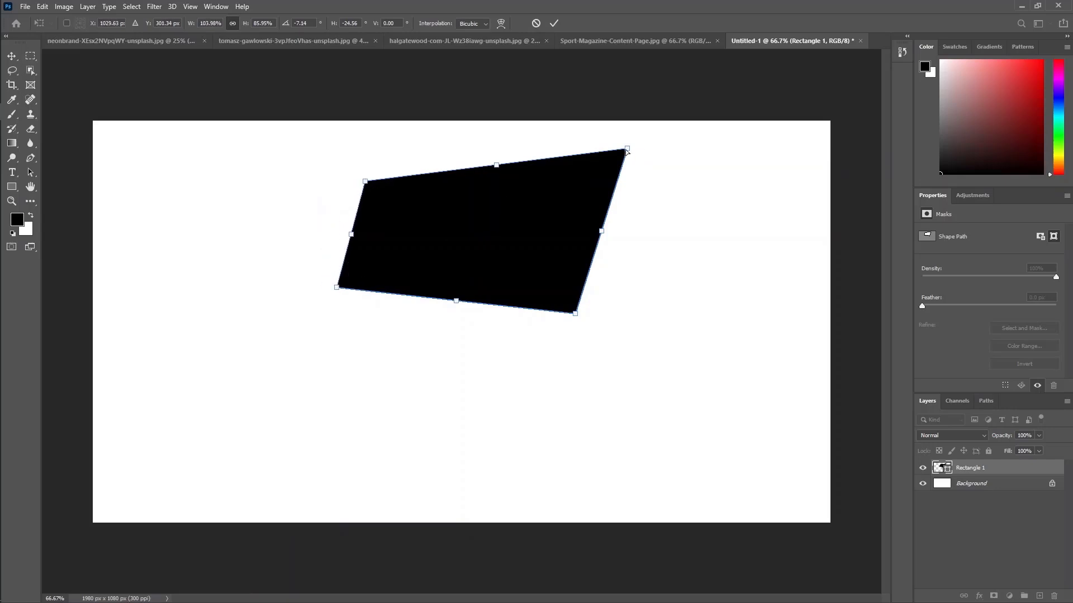
{"action": "left_click_drag", "start_coordinate": [630, 150], "coordinate": [601, 152]}
{"action": "left_click_drag", "start_coordinate": [365, 181], "coordinate": [384, 169]}
{"action": "left_click_drag", "start_coordinate": [336, 287], "coordinate": [360, 289]}
{"action": "left_click_drag", "start_coordinate": [390, 179], "coordinate": [439, 174]}
{"action": "left_click_drag", "start_coordinate": [359, 290], "coordinate": [352, 289]}
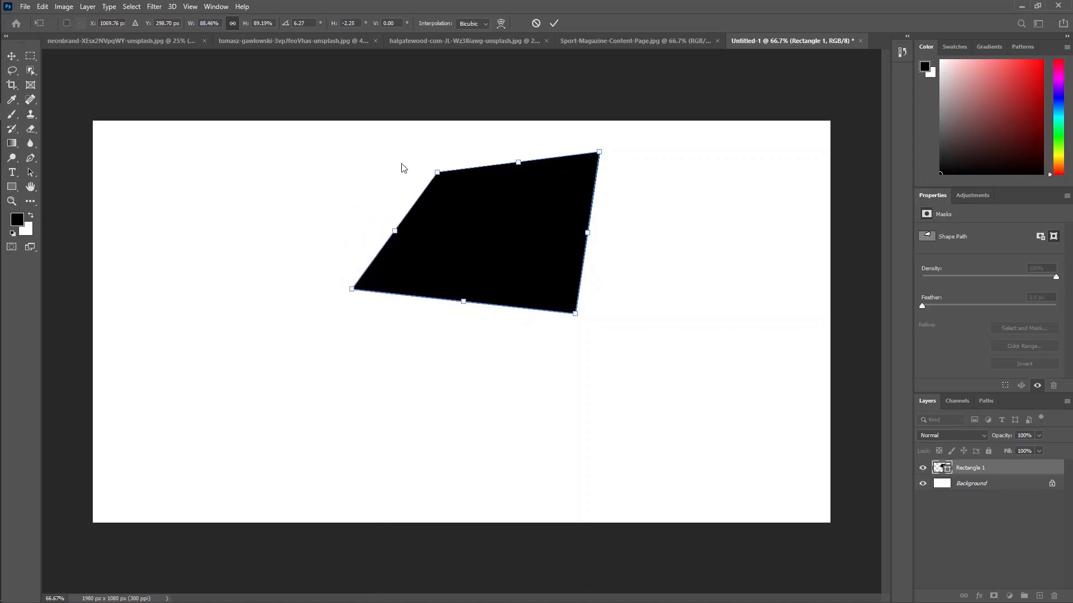
{"action": "key", "text": "Return"}
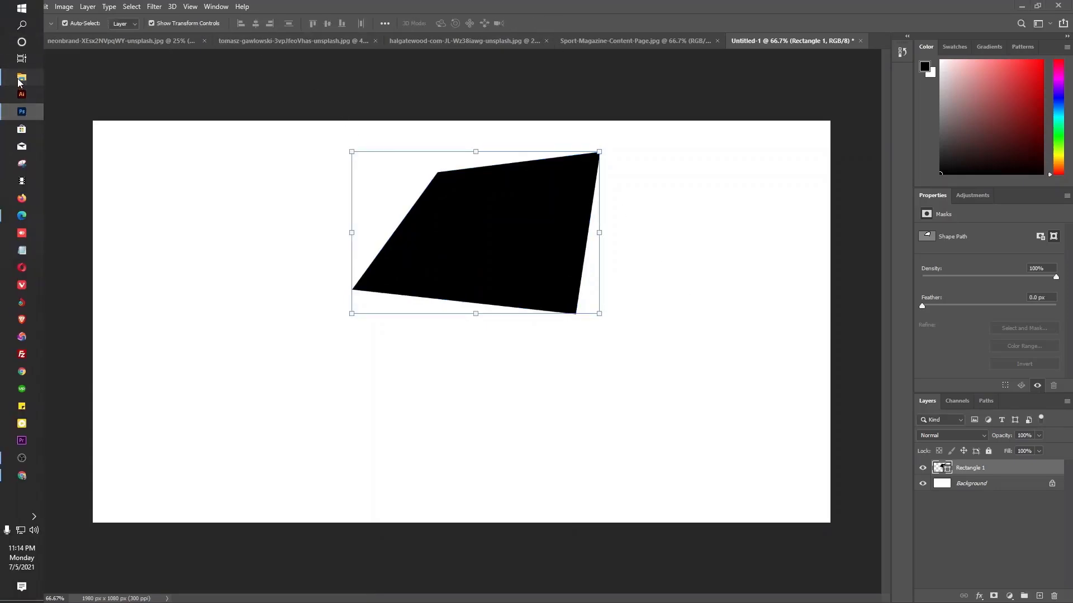
- Switch to File Explorer and open pacto-visual-cWOzOnSoh6Q-unsplash from the meeting folder in Photoshop as a new document
{"action": "left_click", "coordinate": [21, 79]}
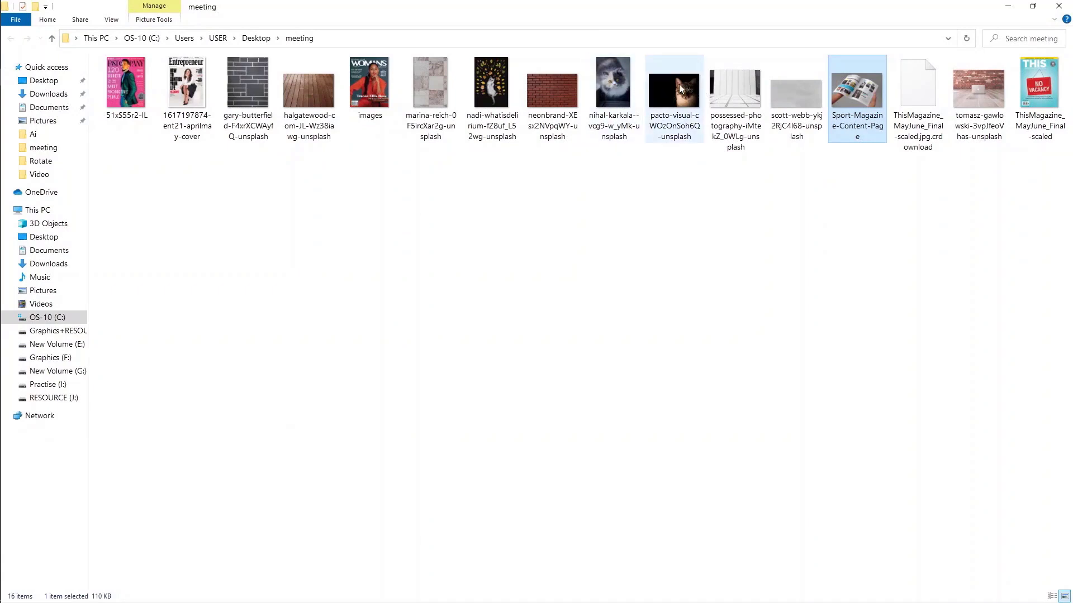
{"action": "mouse_move", "coordinate": [678, 85]}
{"action": "left_click_drag", "start_coordinate": [679, 90], "coordinate": [883, 40]}
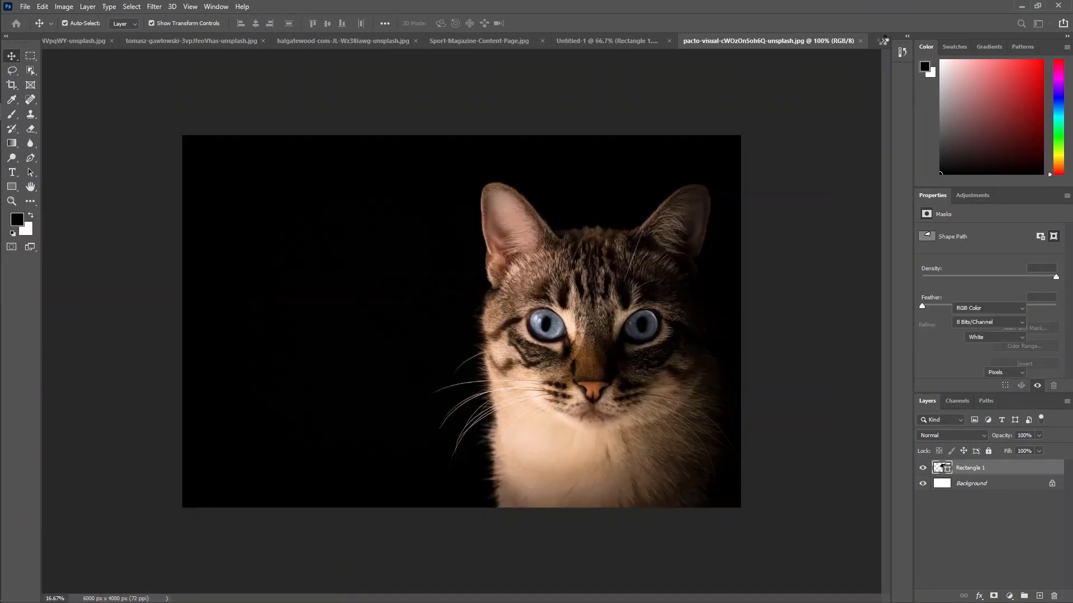
- Copy the cat photo from its own document into the Untitled-1 document as a new layer
{"action": "left_click", "coordinate": [61, 43]}
{"action": "left_click", "coordinate": [305, 42]}
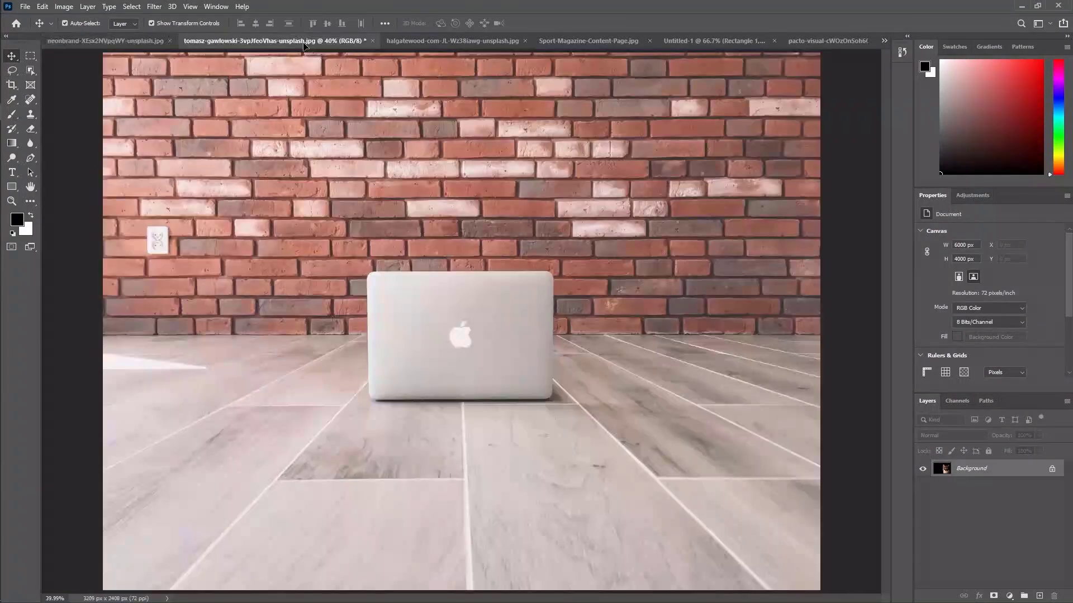
{"action": "left_click", "coordinate": [430, 43]}
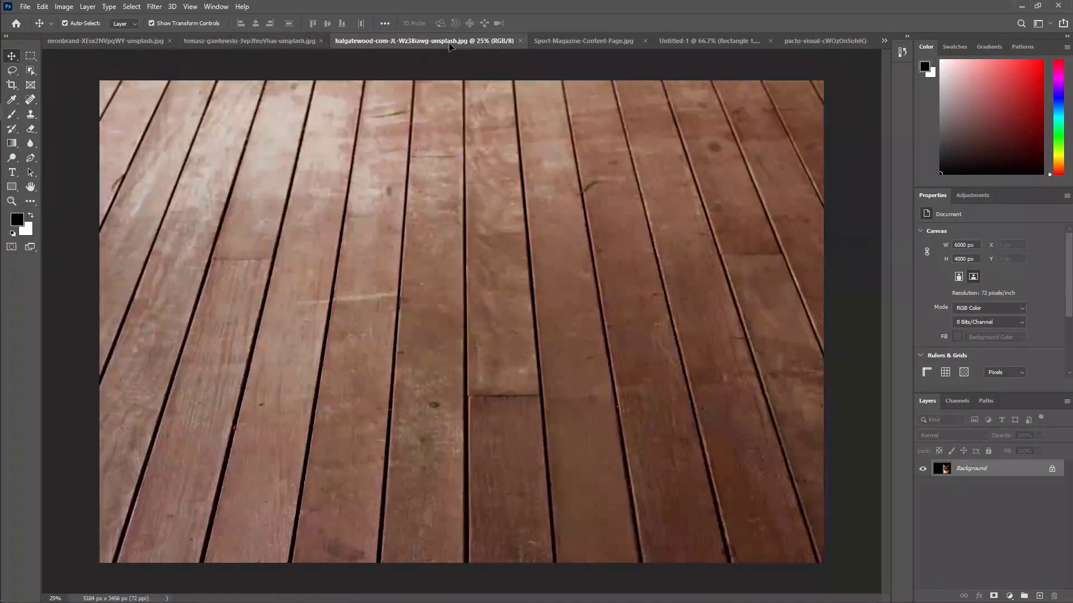
{"action": "left_click", "coordinate": [599, 44]}
{"action": "left_click", "coordinate": [707, 41]}
{"action": "left_click_drag", "start_coordinate": [707, 41], "coordinate": [483, 381]}
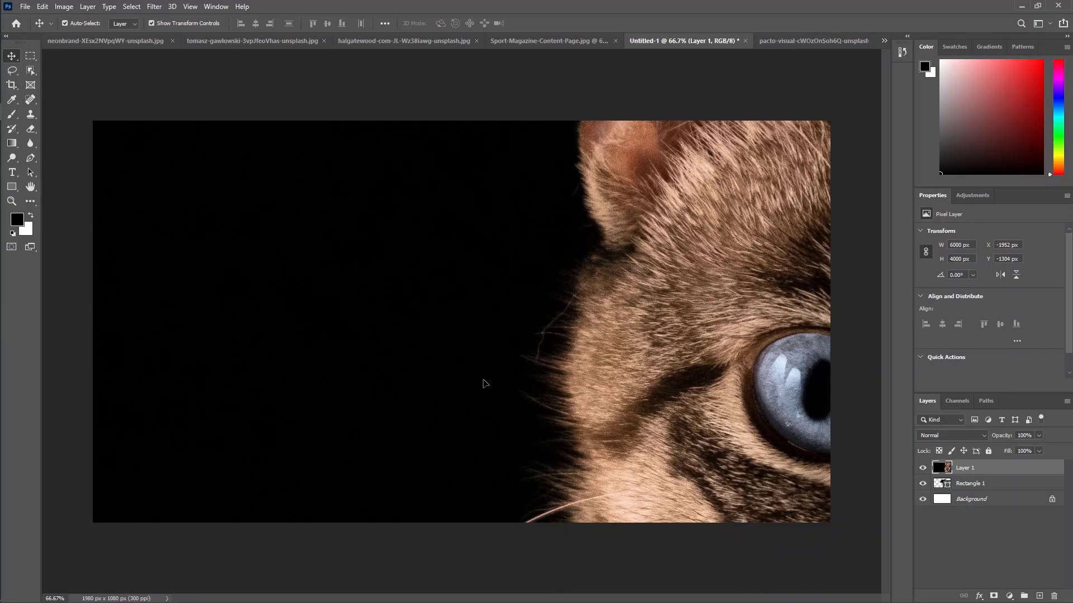
- Scale the cat photo down to 16% so it fits inside the canvas, and apply the transform
{"action": "key", "text": "ctrl+minus"}
{"action": "key", "text": "ctrl+minus"}
{"action": "left_click_drag", "start_coordinate": [484, 380], "coordinate": [581, 352]}
{"action": "left_click", "coordinate": [662, 241]}
{"action": "left_click_drag", "start_coordinate": [662, 242], "coordinate": [545, 299]}
{"action": "left_click", "coordinate": [554, 23]}
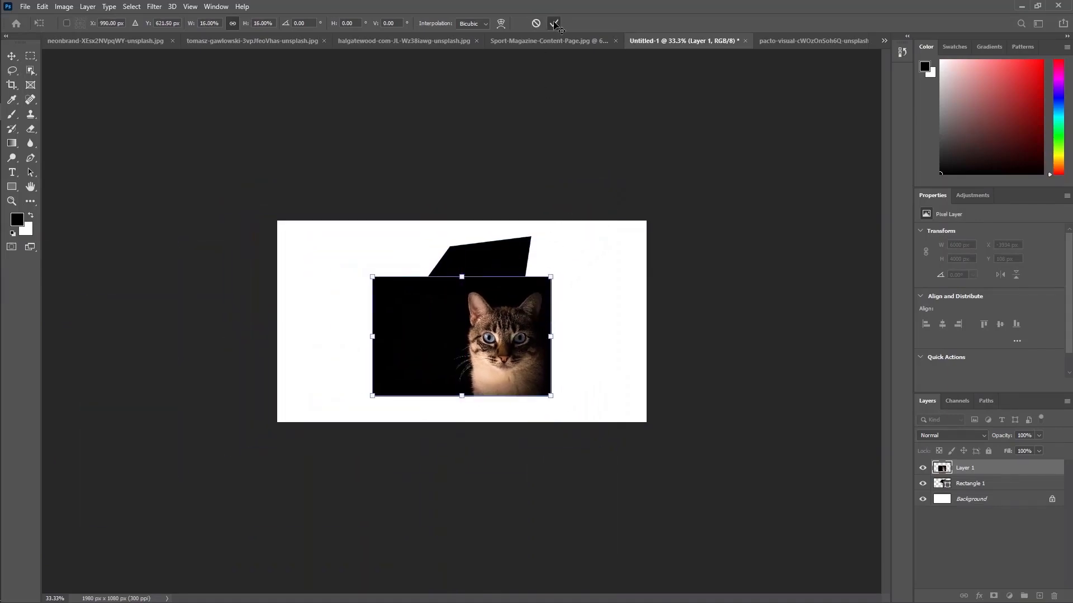
- Move the cat photo up and left to about X 357 px, Y 254 px, and delete the black shape
{"action": "left_click_drag", "start_coordinate": [513, 339], "coordinate": [513, 302]}
{"action": "left_click", "coordinate": [521, 267]}
{"action": "key", "text": "Delete"}
- Convert the cat photo layer to a Smart Object and move it to about X 566 px, Y 221 px
{"action": "right_click", "coordinate": [979, 472]}
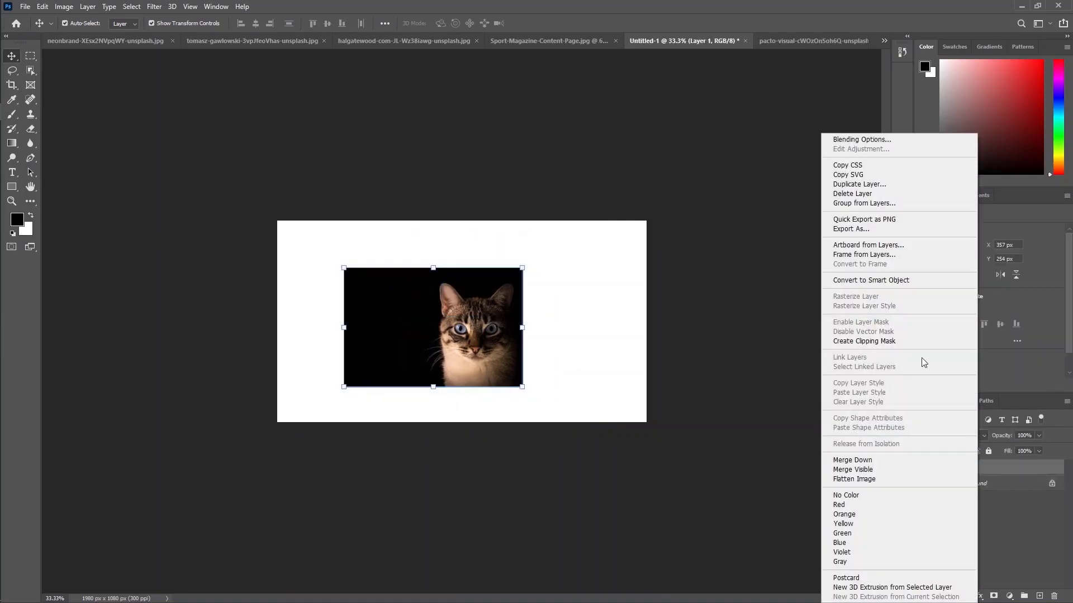
{"action": "left_click", "coordinate": [879, 280]}
{"action": "left_click_drag", "start_coordinate": [467, 327], "coordinate": [499, 323]}
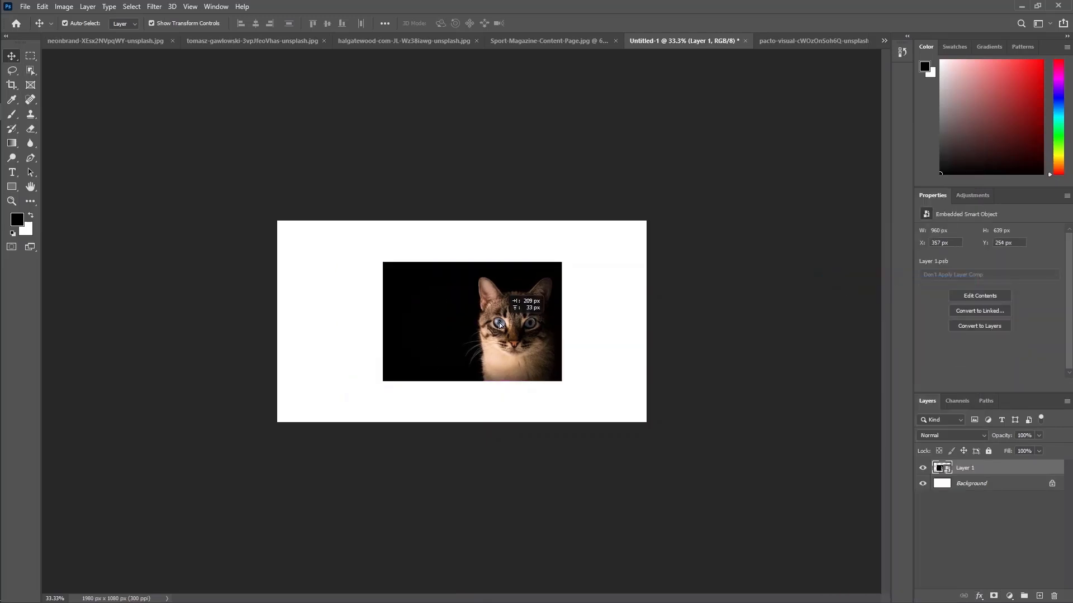
{"action": "key", "text": "ctrl+0"}
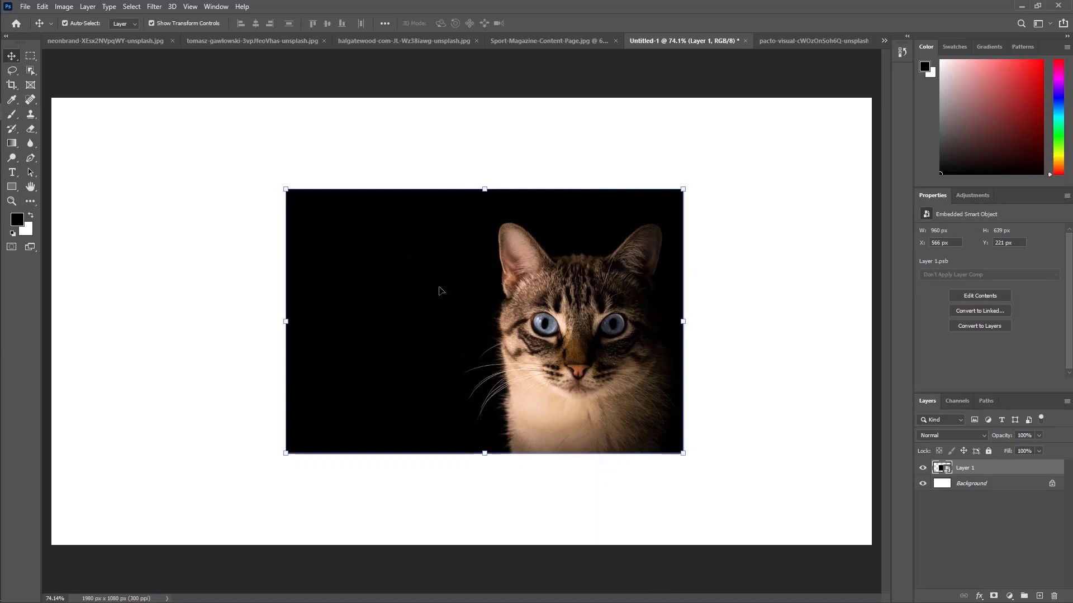
- Skew the cat photo's four corners so its side without the cat becomes much taller than the cat's side
{"action": "left_click", "coordinate": [43, 7]}
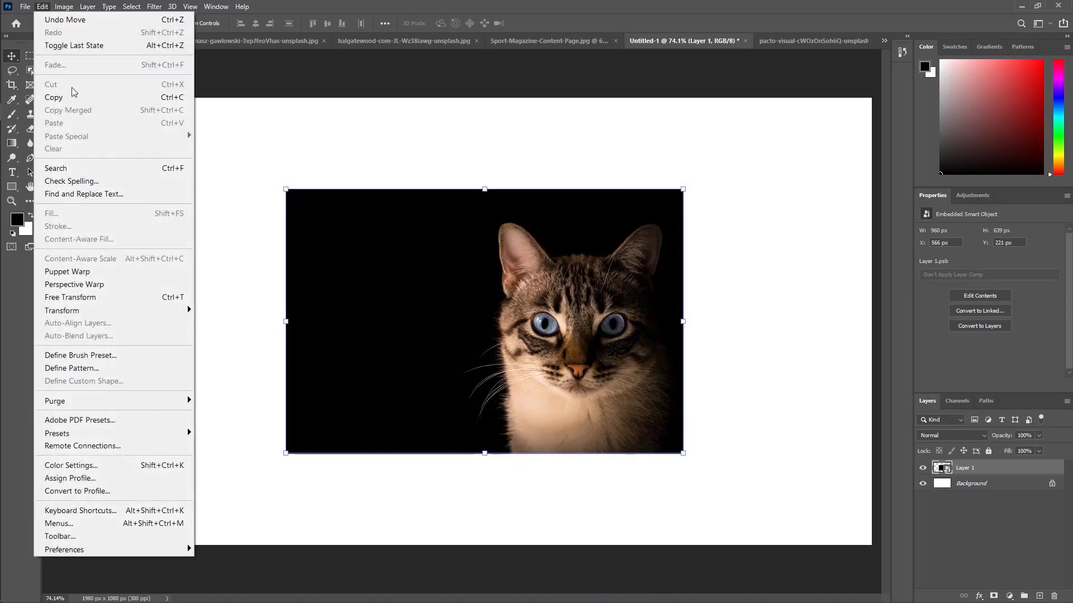
{"action": "mouse_move", "coordinate": [99, 311]}
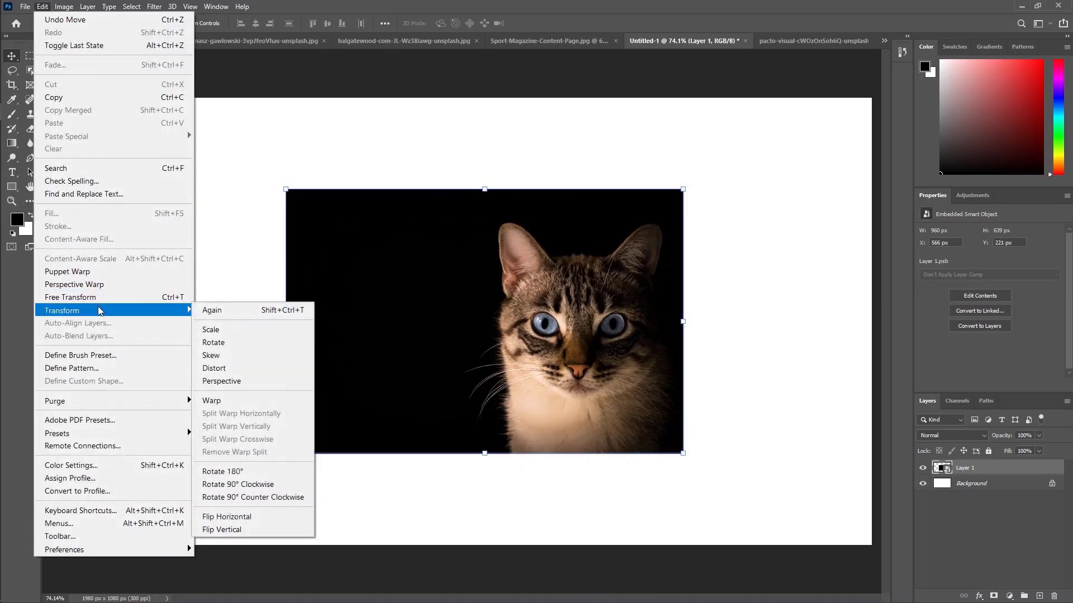
{"action": "left_click", "coordinate": [218, 342]}
{"action": "left_click_drag", "start_coordinate": [338, 176], "coordinate": [286, 133]}
{"action": "left_click_drag", "start_coordinate": [288, 458], "coordinate": [286, 501]}
{"action": "left_click_drag", "start_coordinate": [685, 191], "coordinate": [619, 181]}
{"action": "left_click_drag", "start_coordinate": [683, 455], "coordinate": [651, 423]}
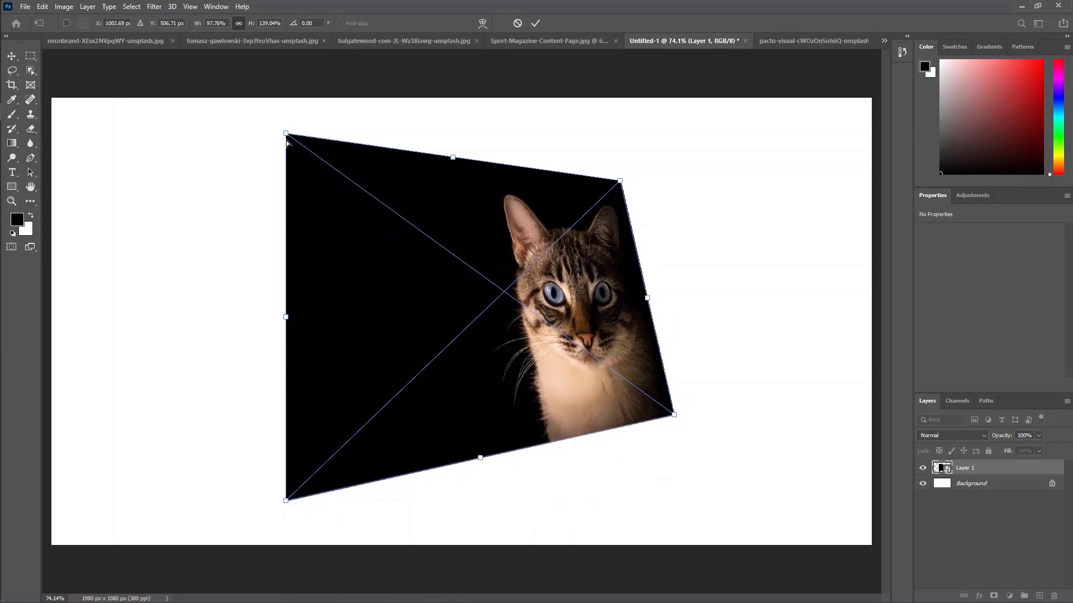
- Skew the cat photo further to about 1064 by 874 px, apply the transform, and move it to about X 66 px, Y 0 px
{"action": "left_click_drag", "start_coordinate": [284, 134], "coordinate": [239, 90]}
{"action": "left_click_drag", "start_coordinate": [288, 504], "coordinate": [281, 464]}
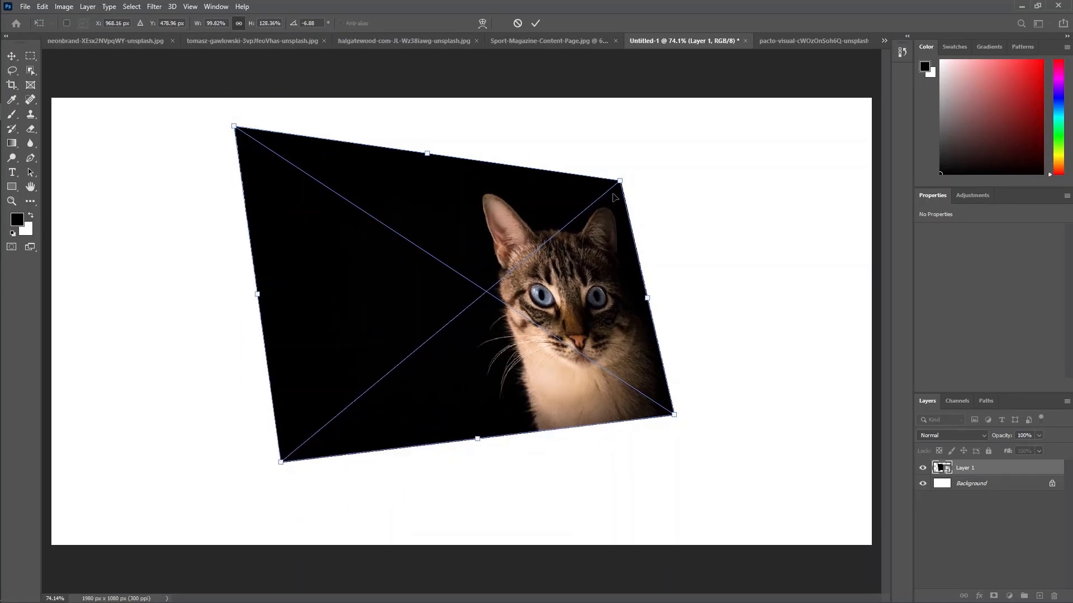
{"action": "left_click_drag", "start_coordinate": [624, 181], "coordinate": [673, 133]}
{"action": "mouse_move", "coordinate": [675, 414]}
{"action": "left_mouse_down"}
{"action": "mouse_move", "coordinate": [686, 443]}
{"action": "mouse_move", "coordinate": [674, 413]}
{"action": "left_mouse_up"}
{"action": "left_click_drag", "start_coordinate": [281, 462], "coordinate": [244, 504]}
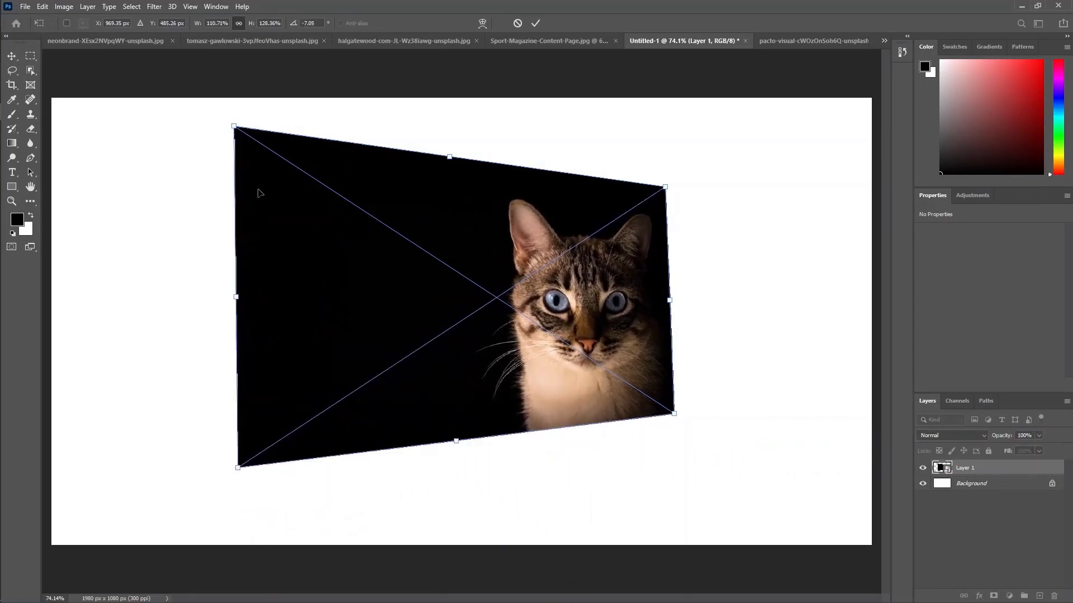
{"action": "left_click_drag", "start_coordinate": [234, 127], "coordinate": [233, 107]}
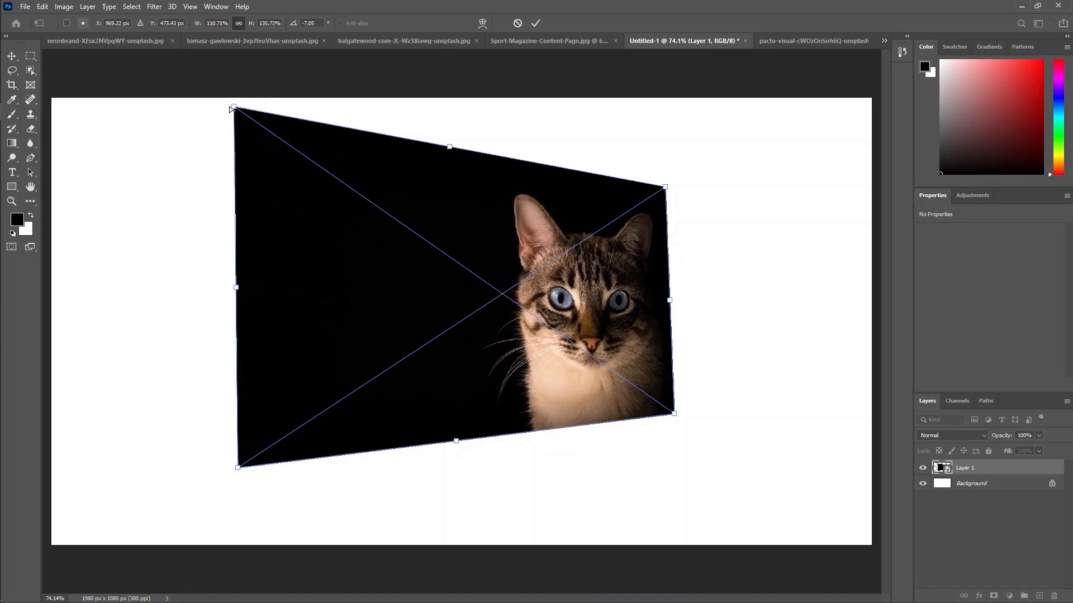
{"action": "left_click_drag", "start_coordinate": [668, 188], "coordinate": [668, 211]}
{"action": "left_click", "coordinate": [535, 23]}
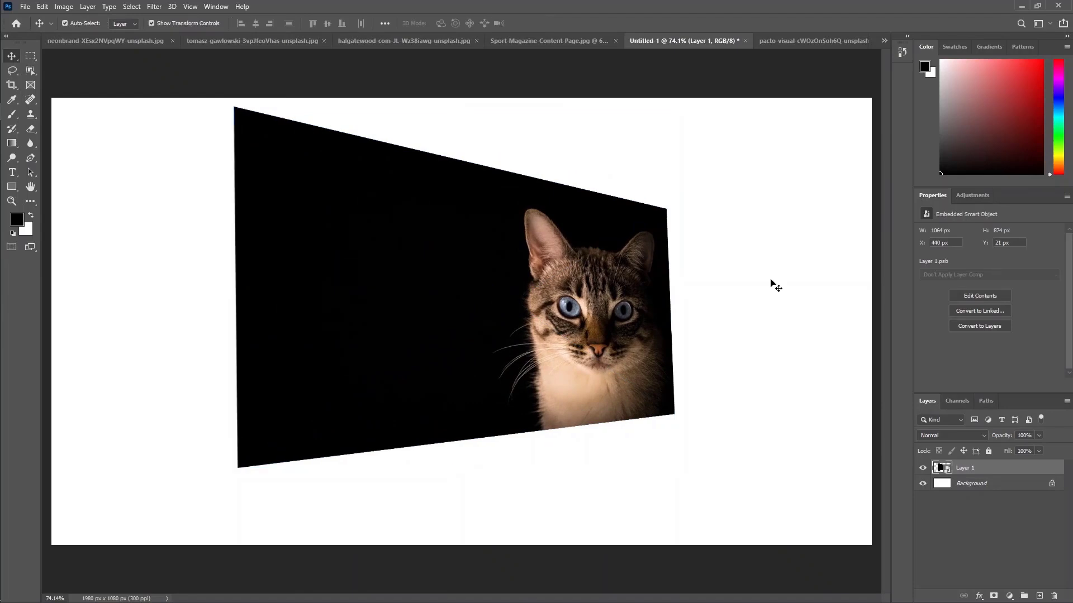
{"action": "left_click_drag", "start_coordinate": [613, 311], "coordinate": [455, 300]}
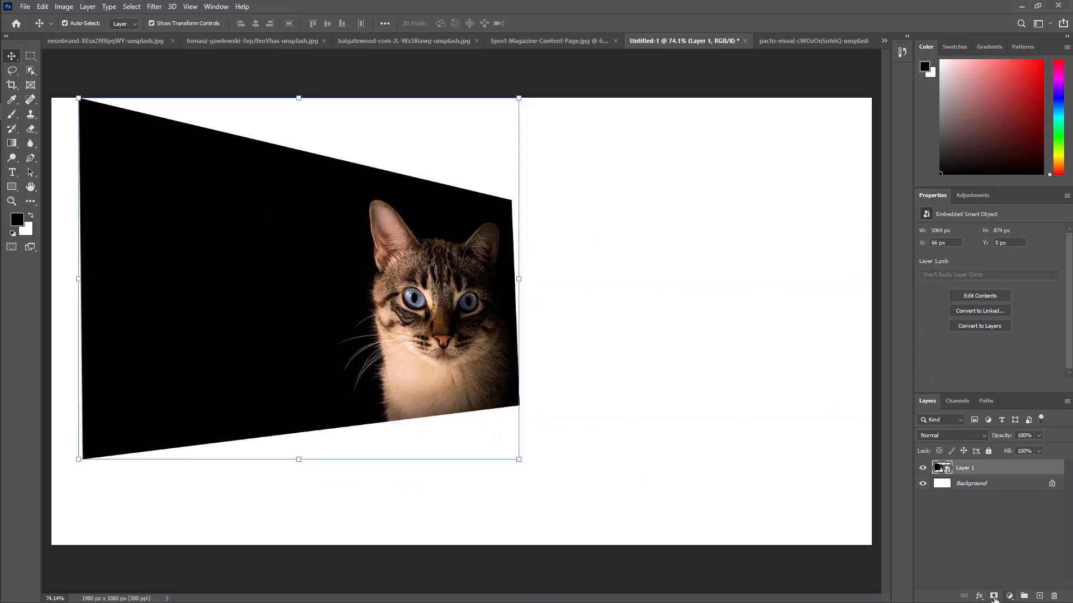
- Add a Solid Color fill layer between the Background and the cat photo, sampling brown 87684c from the cat's fur
{"action": "left_click", "coordinate": [1009, 596]}
{"action": "left_click", "coordinate": [960, 485]}
{"action": "left_click", "coordinate": [975, 486]}
{"action": "left_click", "coordinate": [1009, 596]}
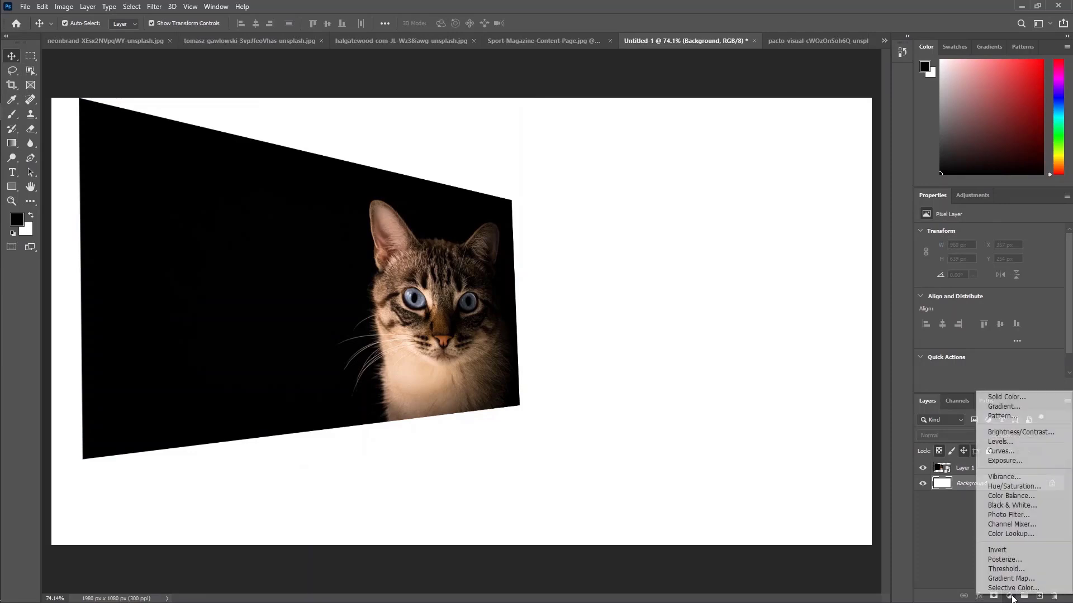
{"action": "left_click", "coordinate": [1010, 394]}
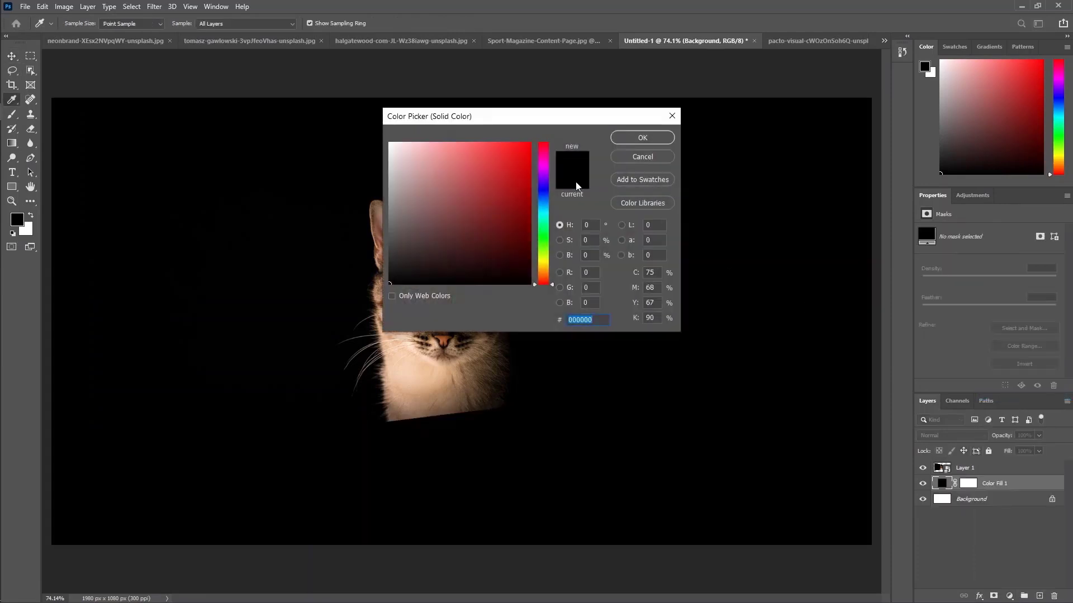
{"action": "left_click_drag", "start_coordinate": [454, 350], "coordinate": [468, 404]}
{"action": "left_click", "coordinate": [515, 398]}
{"action": "left_click", "coordinate": [466, 402]}
{"action": "left_click_drag", "start_coordinate": [464, 392], "coordinate": [432, 397]}
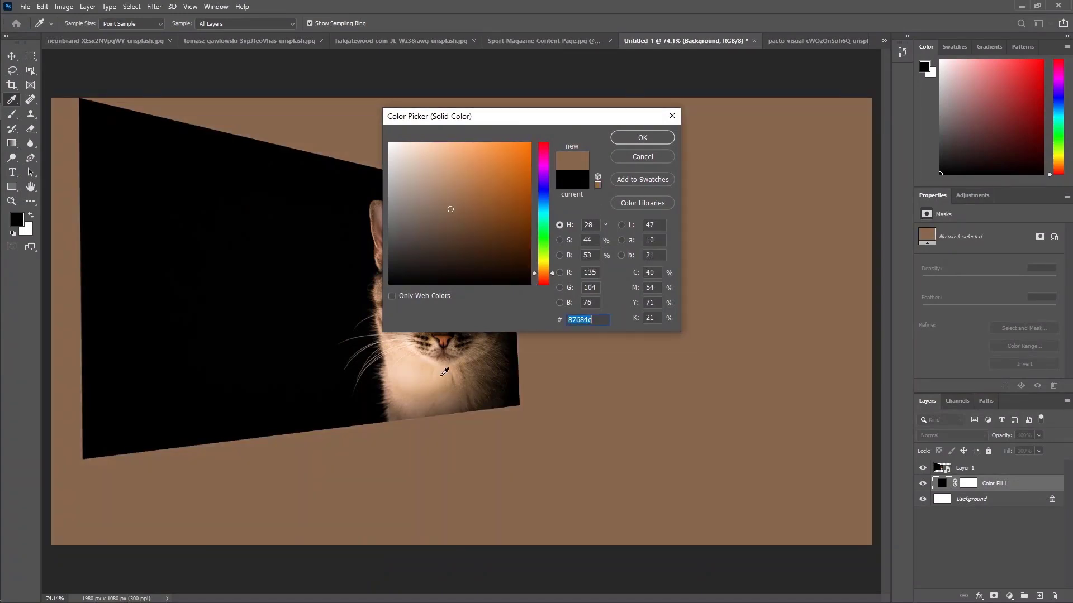
{"action": "left_click", "coordinate": [643, 138]}
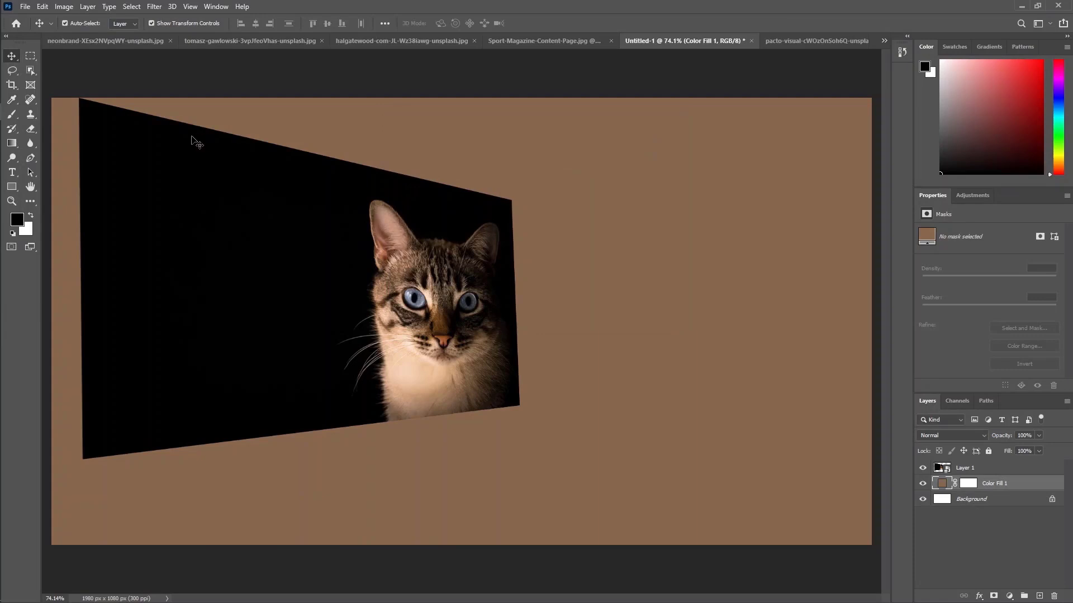
- Move the skewed cat photo to the canvas's upper-left corner at X 0 px, Y 0 px, and deselect the layer
{"action": "left_click_drag", "start_coordinate": [206, 187], "coordinate": [174, 183]}
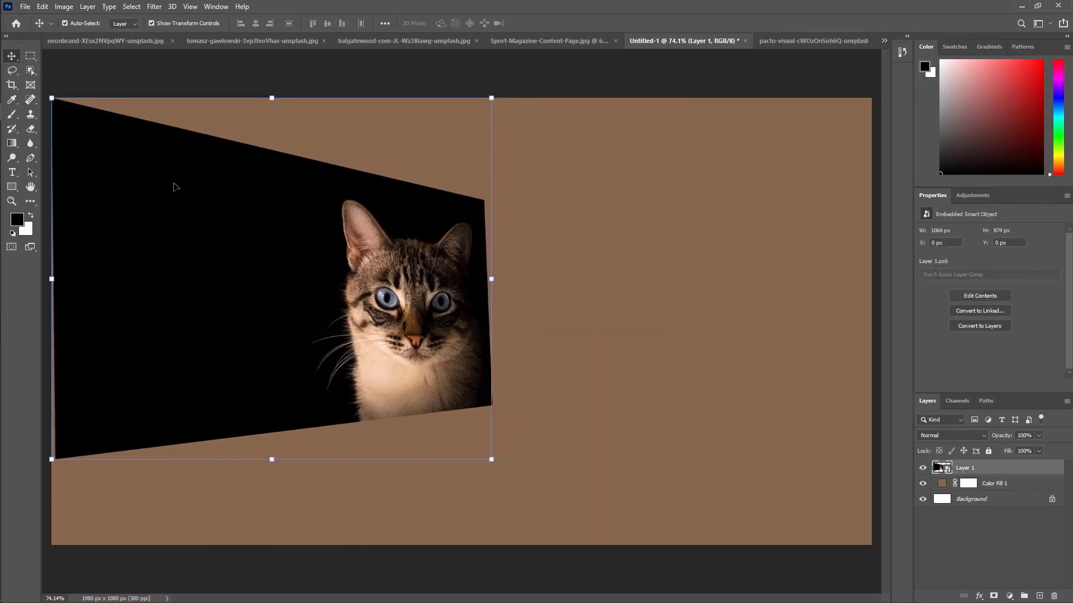
{"action": "left_click", "coordinate": [620, 78]}
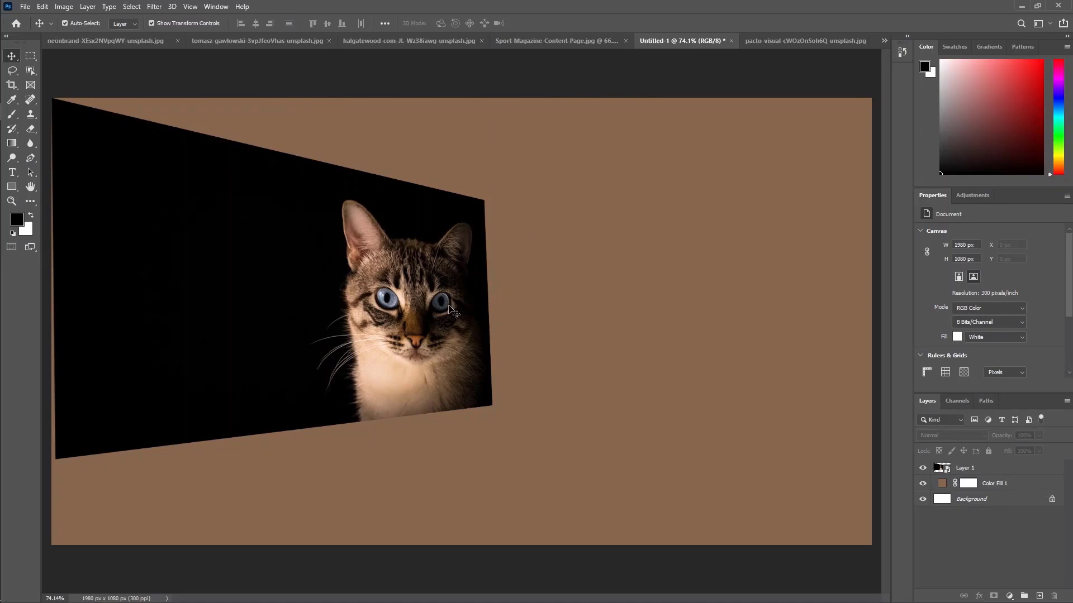
- Undo the photo moves, the brown fill layer and the skew, back to the newly converted Smart Object
{"action": "key", "text": "ctrl+z"}
{"action": "key", "text": "ctrl+z"}
{"action": "key", "text": "ctrl+z"}
{"action": "key", "text": "ctrl+z"}
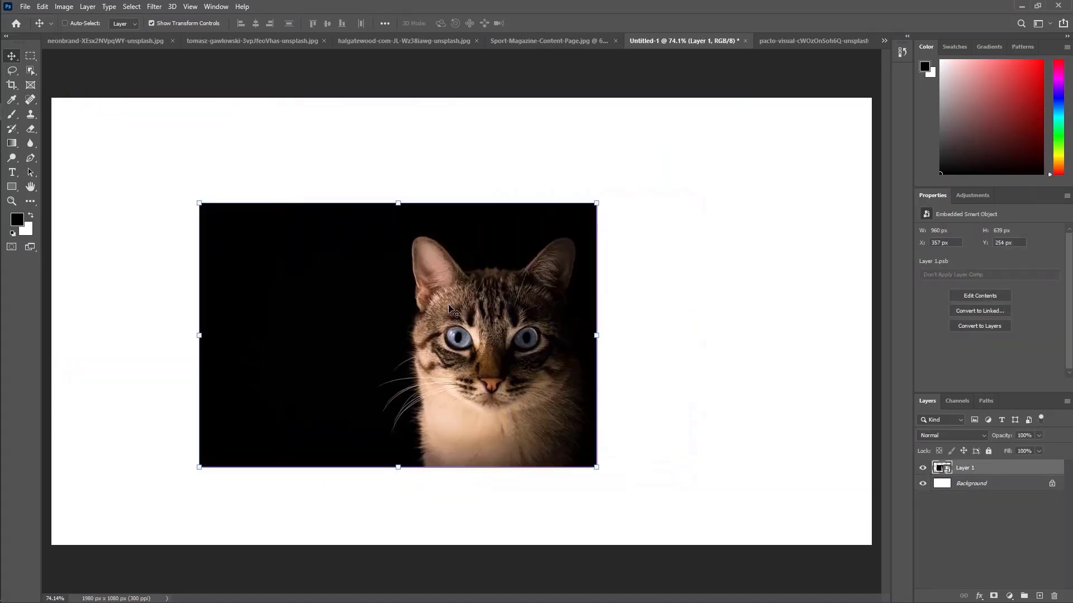
- Distort the cat photo by shifting its upper edge sideways and pulling its corners into a slanted shape about 112% wide and 81% high
{"action": "left_click", "coordinate": [40, 7]}
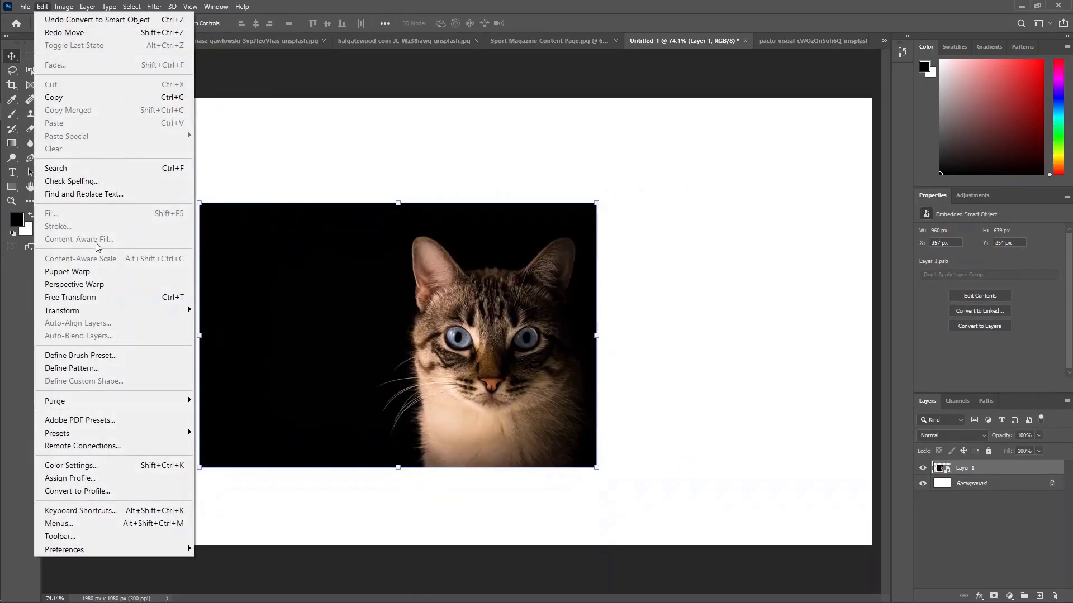
{"action": "mouse_move", "coordinate": [96, 314]}
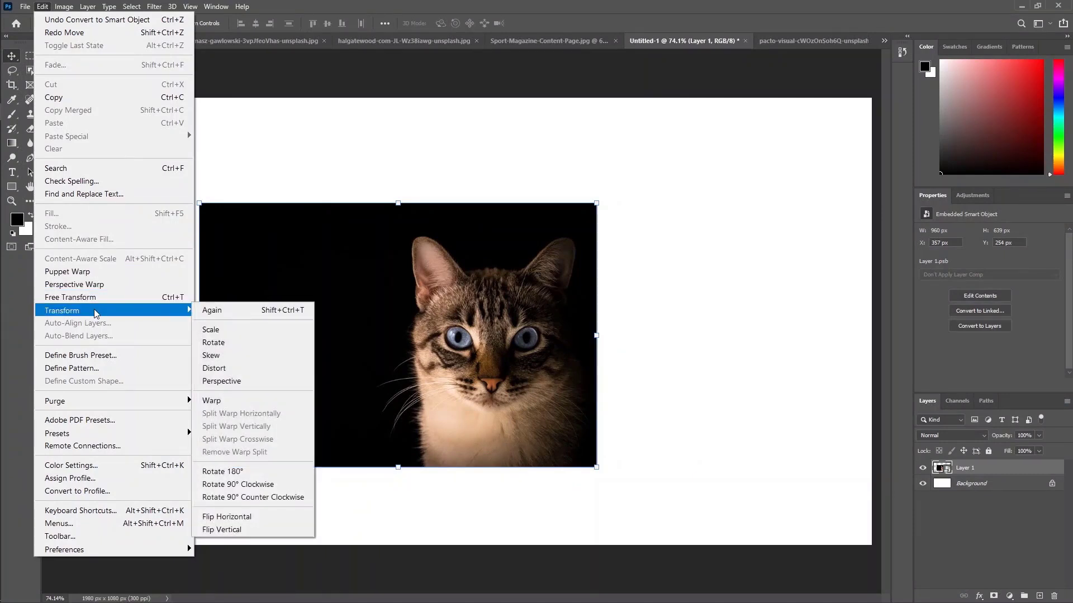
{"action": "left_click", "coordinate": [226, 371]}
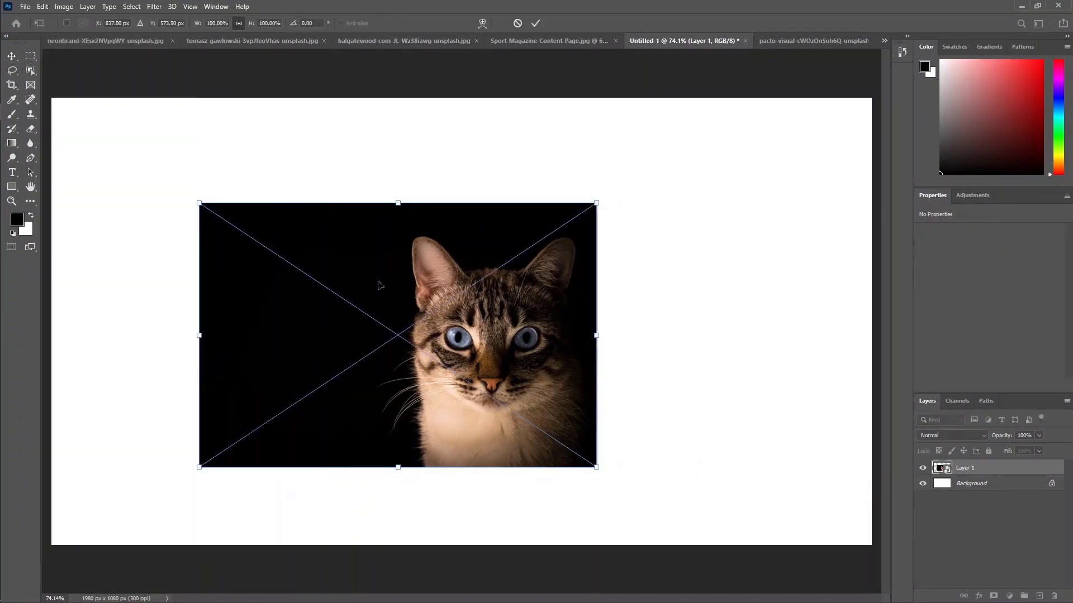
{"action": "left_click_drag", "start_coordinate": [399, 204], "coordinate": [302, 197]}
{"action": "left_click_drag", "start_coordinate": [502, 196], "coordinate": [453, 205]}
{"action": "left_click_drag", "start_coordinate": [203, 472], "coordinate": [139, 451]}
{"action": "left_click_drag", "start_coordinate": [594, 470], "coordinate": [578, 404]}
{"action": "left_click_drag", "start_coordinate": [103, 197], "coordinate": [108, 257]}
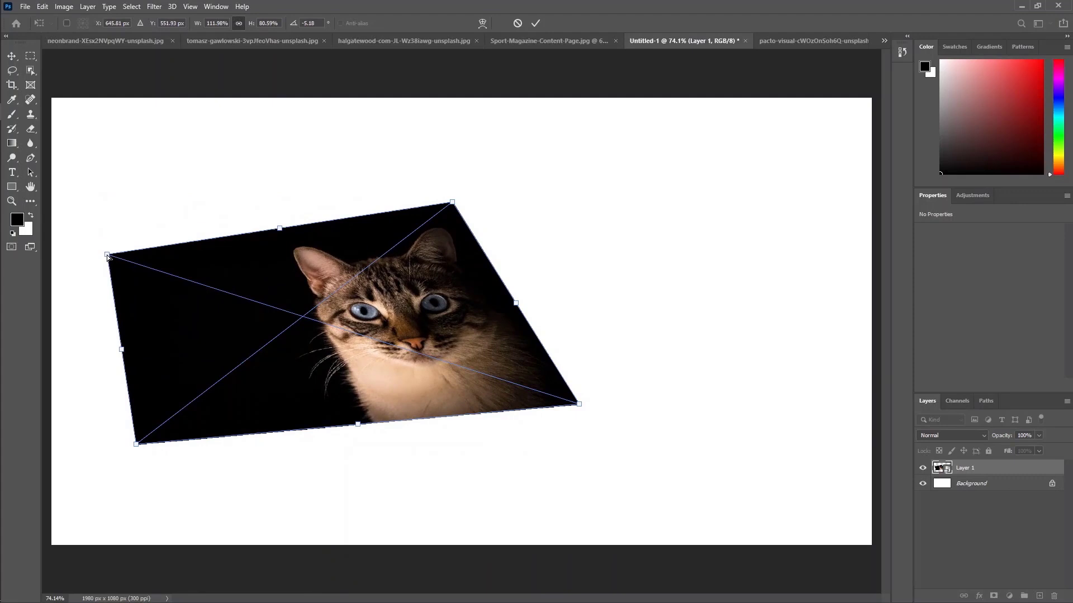
- Distort the photo's corners further so it looks laid flat, at about 110% width, 69% height and -11.5° rotation
{"action": "left_click_drag", "start_coordinate": [450, 206], "coordinate": [461, 259]}
{"action": "left_click_drag", "start_coordinate": [108, 255], "coordinate": [96, 286]}
{"action": "left_click_drag", "start_coordinate": [139, 446], "coordinate": [141, 504]}
{"action": "left_click_drag", "start_coordinate": [97, 287], "coordinate": [91, 328]}
{"action": "left_click_drag", "start_coordinate": [460, 259], "coordinate": [454, 280]}
{"action": "mouse_move", "coordinate": [581, 405]}
{"action": "left_mouse_down"}
{"action": "mouse_move", "coordinate": [581, 379]}
{"action": "mouse_move", "coordinate": [568, 418]}
{"action": "left_mouse_up"}
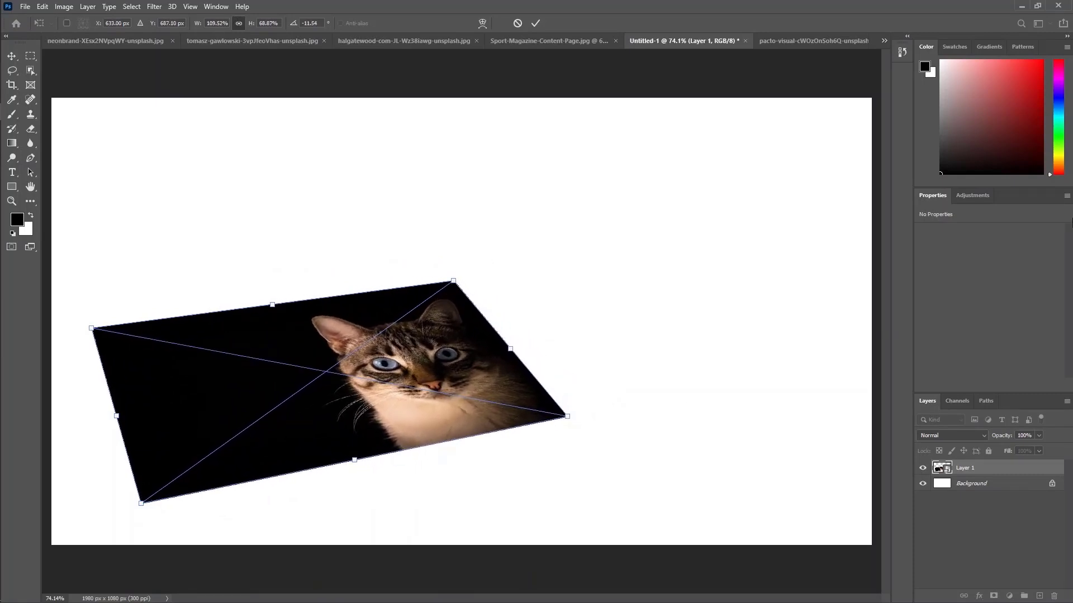
{"action": "mouse_move", "coordinate": [143, 508]}
{"action": "left_mouse_down"}
{"action": "mouse_move", "coordinate": [174, 532]}
{"action": "mouse_move", "coordinate": [143, 513]}
{"action": "left_mouse_up"}
- Reposition the photo, adjust its edges and corners to about 109% width, 82% height and -17.3°, and apply the Distort
{"action": "left_click_drag", "start_coordinate": [334, 375], "coordinate": [361, 319]}
{"action": "left_click_drag", "start_coordinate": [300, 250], "coordinate": [234, 266]}
{"action": "left_click_drag", "start_coordinate": [170, 459], "coordinate": [208, 486]}
{"action": "left_click_drag", "start_coordinate": [413, 244], "coordinate": [395, 271]}
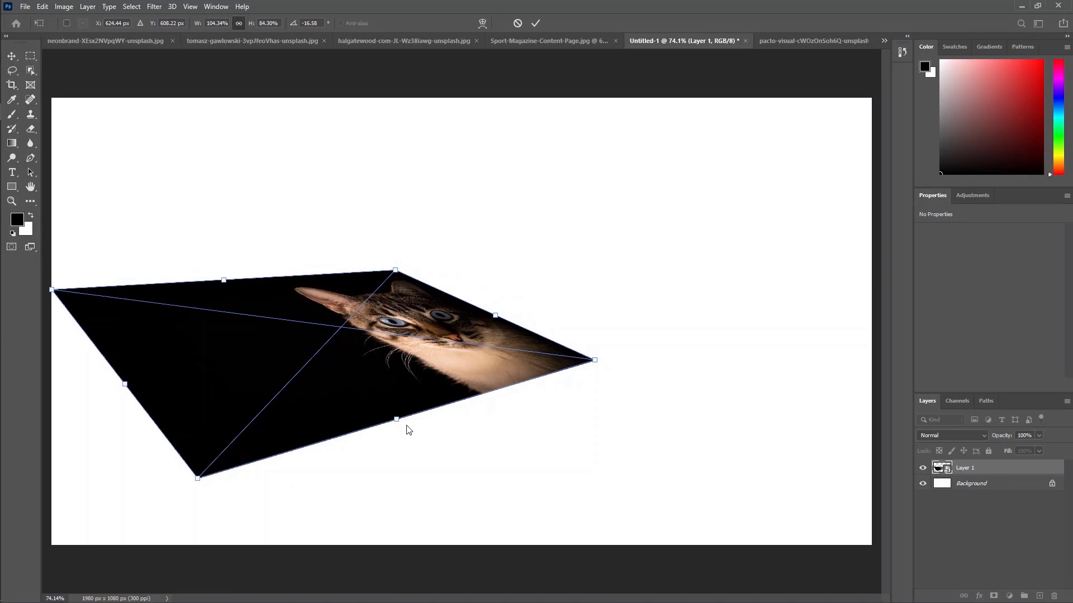
{"action": "left_click_drag", "start_coordinate": [397, 422], "coordinate": [350, 410]}
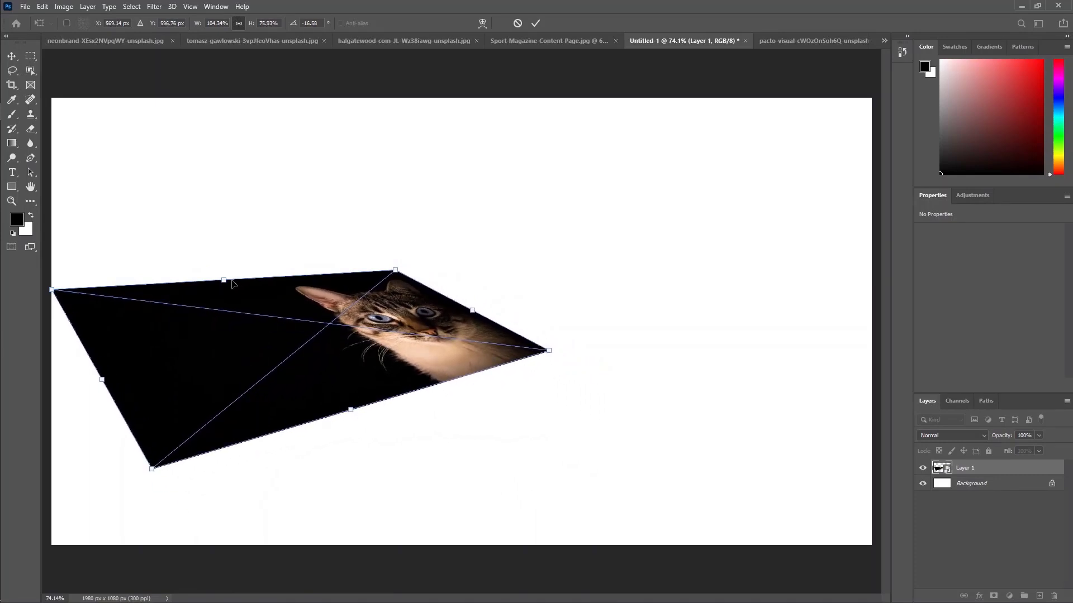
{"action": "left_click_drag", "start_coordinate": [223, 278], "coordinate": [241, 266]}
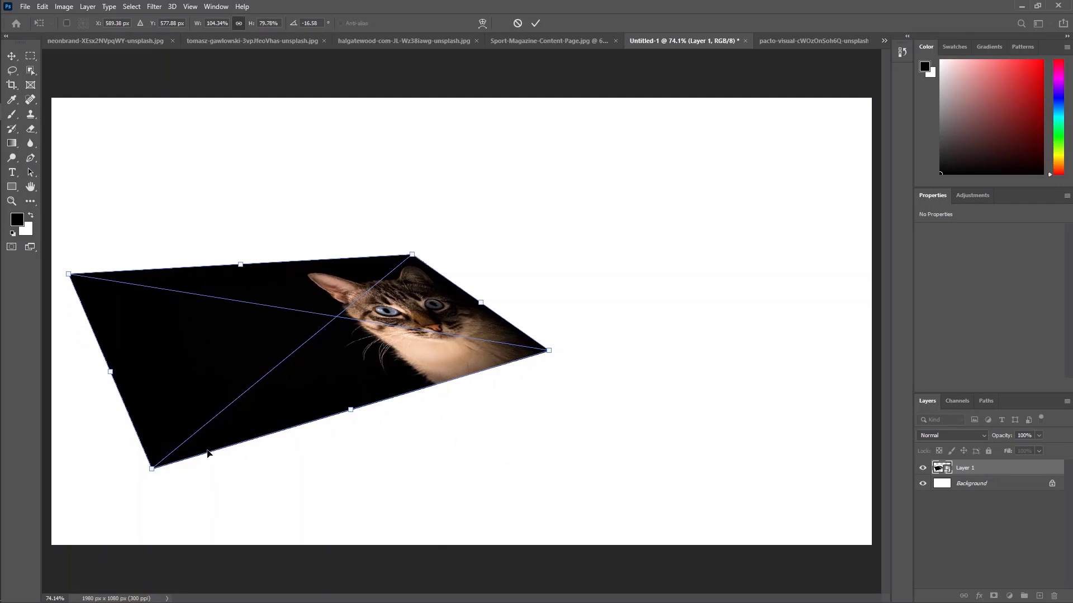
{"action": "mouse_move", "coordinate": [152, 473]}
{"action": "left_mouse_down"}
{"action": "mouse_move", "coordinate": [156, 496]}
{"action": "mouse_move", "coordinate": [149, 444]}
{"action": "mouse_move", "coordinate": [137, 479]}
{"action": "left_mouse_up"}
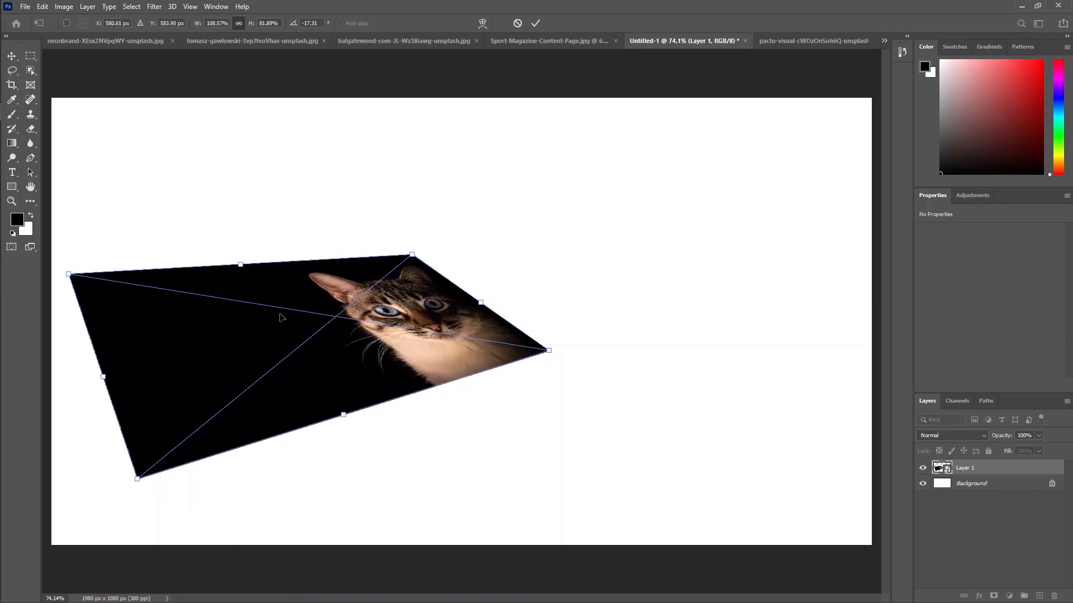
{"action": "left_click", "coordinate": [535, 24]}
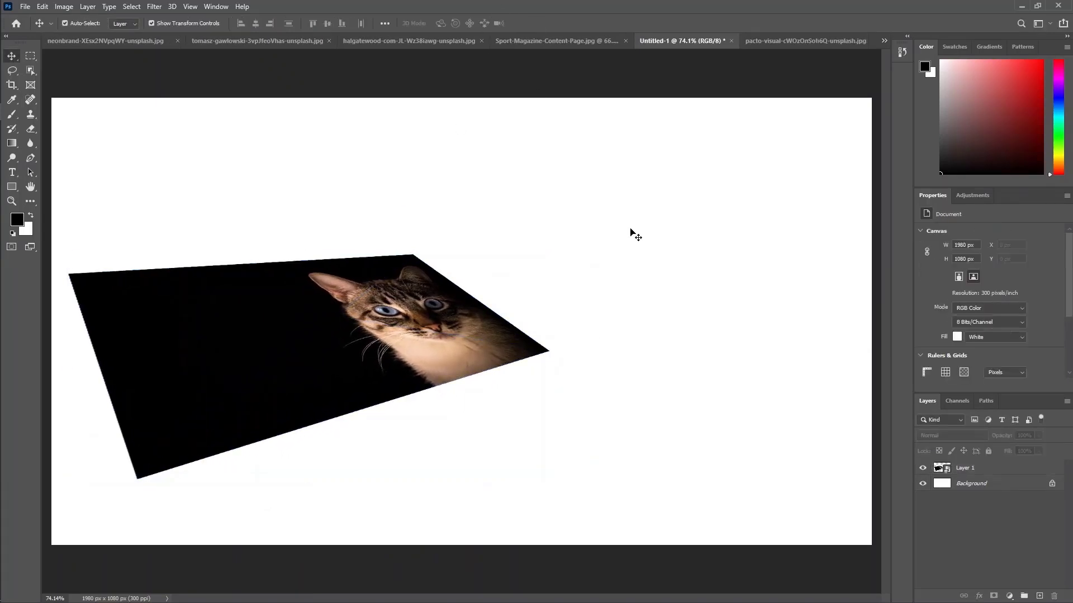
- Start a Perspective transform on the distorted cat photo and accept it without reshaping anything
{"action": "left_click", "coordinate": [486, 302]}
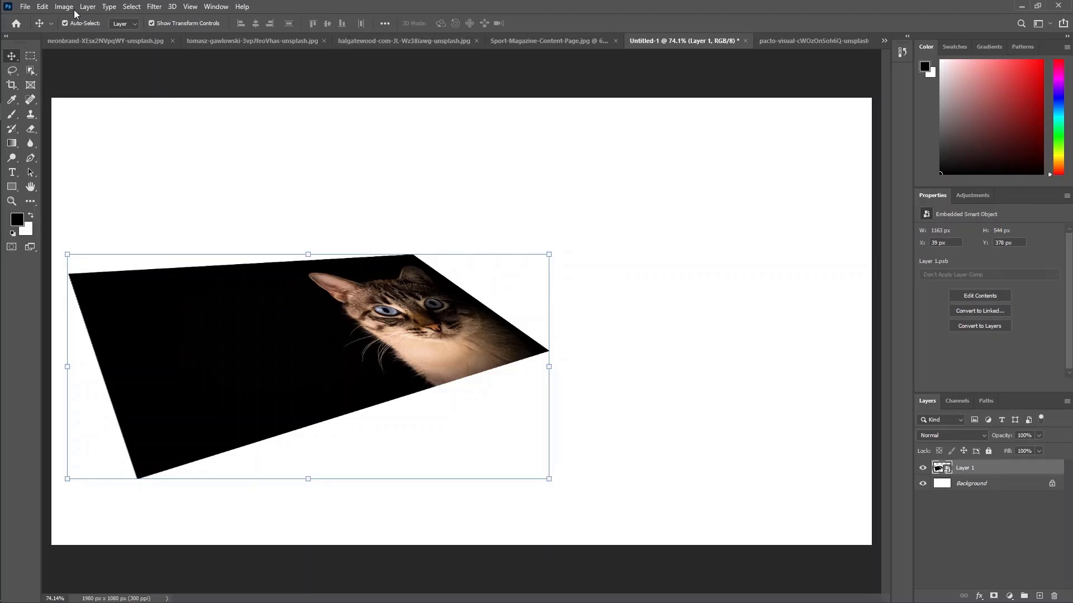
{"action": "left_click", "coordinate": [40, 7]}
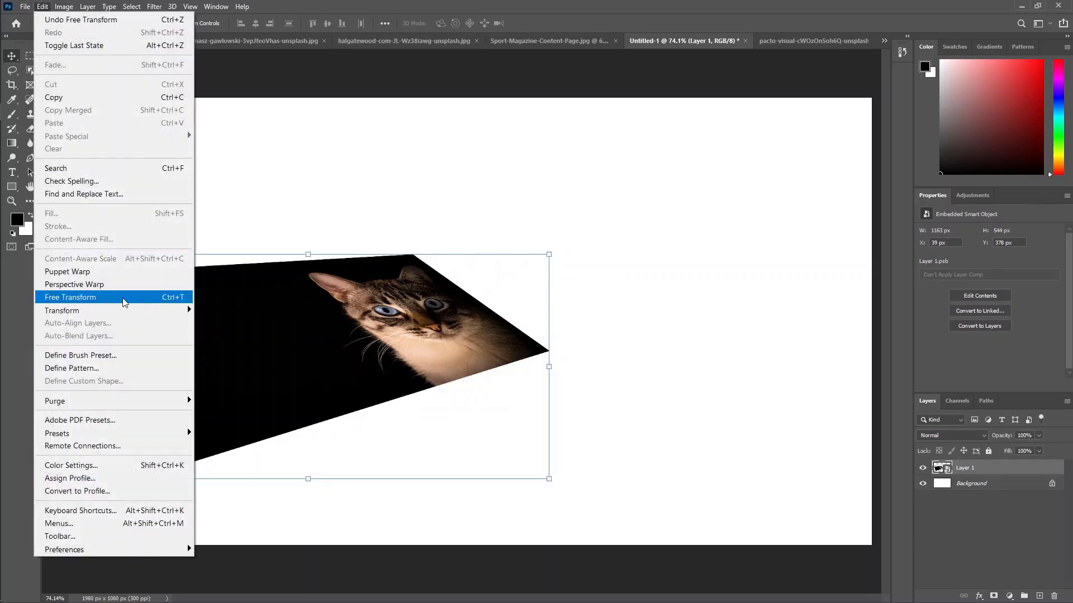
{"action": "mouse_move", "coordinate": [97, 316]}
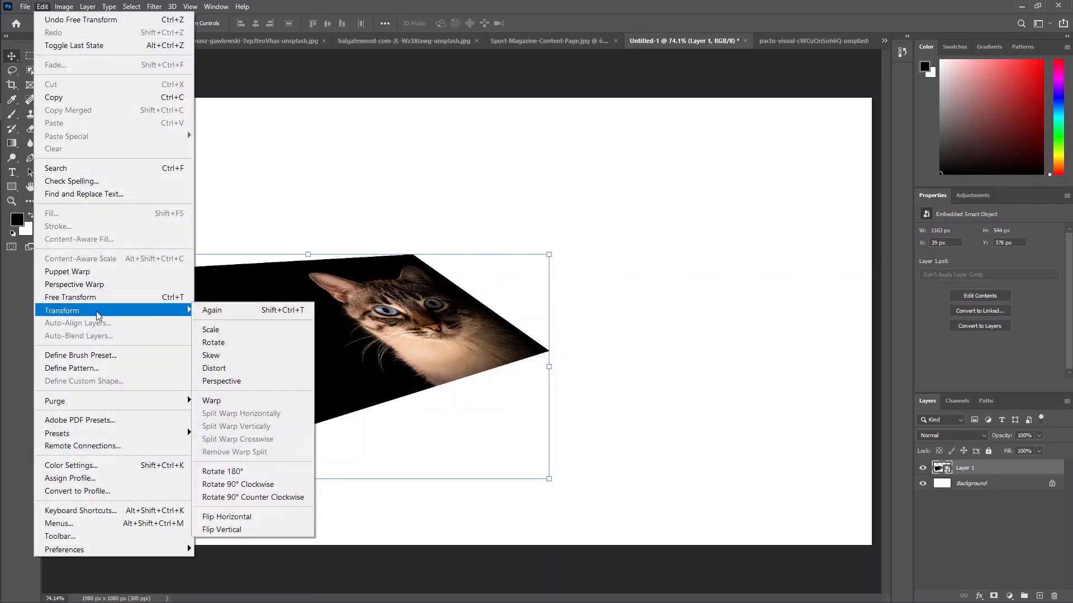
{"action": "left_click", "coordinate": [235, 381]}
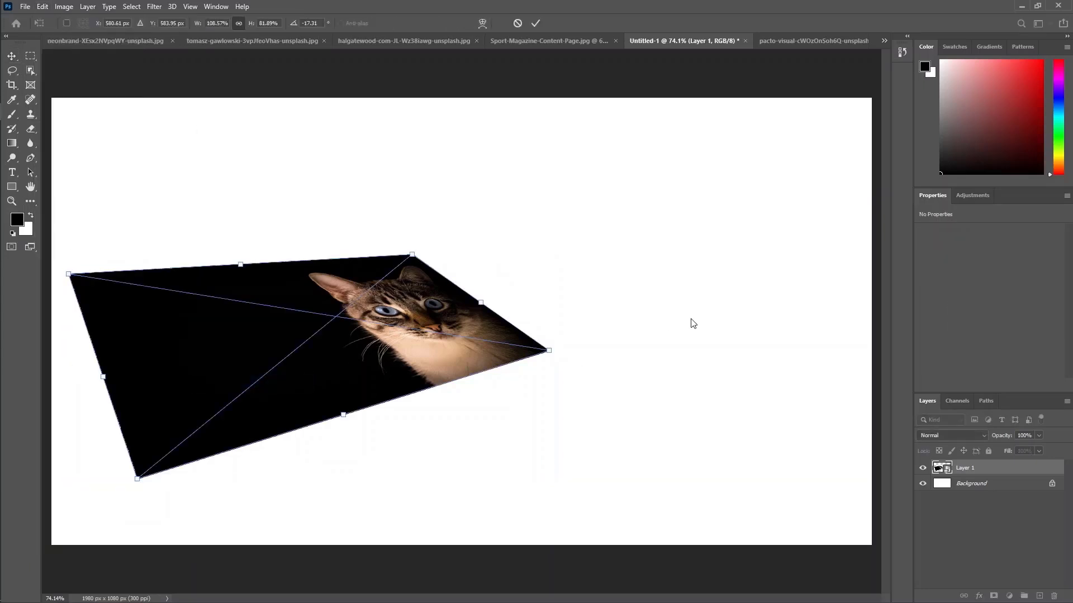
{"action": "left_click", "coordinate": [536, 23]}
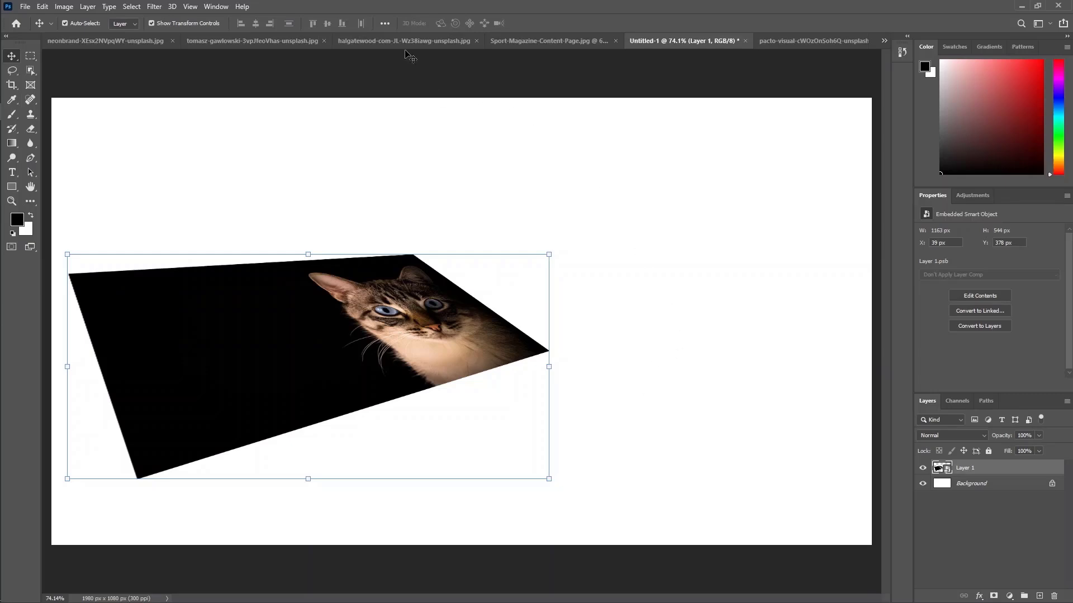
- View the wooden deck photo's document and the document showing the laptop in front of the brick wall
{"action": "left_click", "coordinate": [400, 43]}
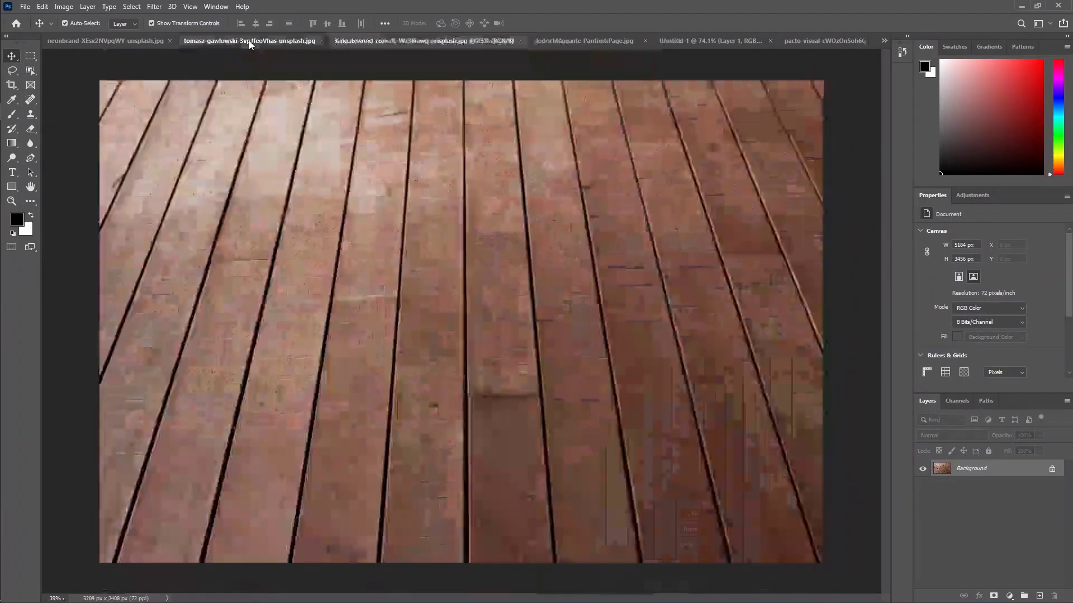
{"action": "left_click", "coordinate": [249, 41]}
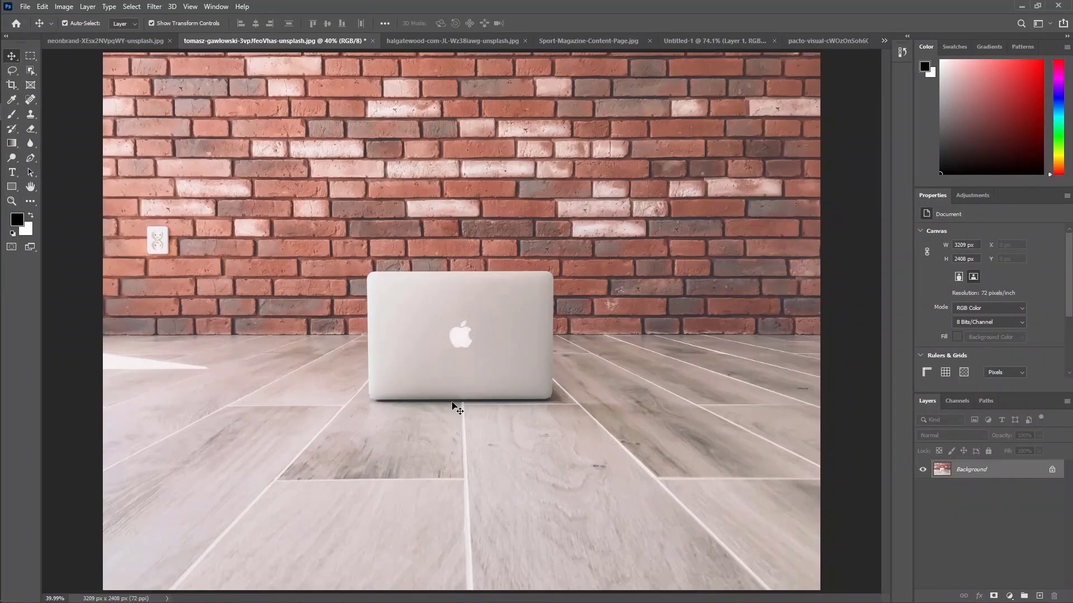
- Copy the plain red brick photo into the laptop document, position it over the wall down to the floor edge, and hide its layer
{"action": "left_click", "coordinate": [136, 40]}
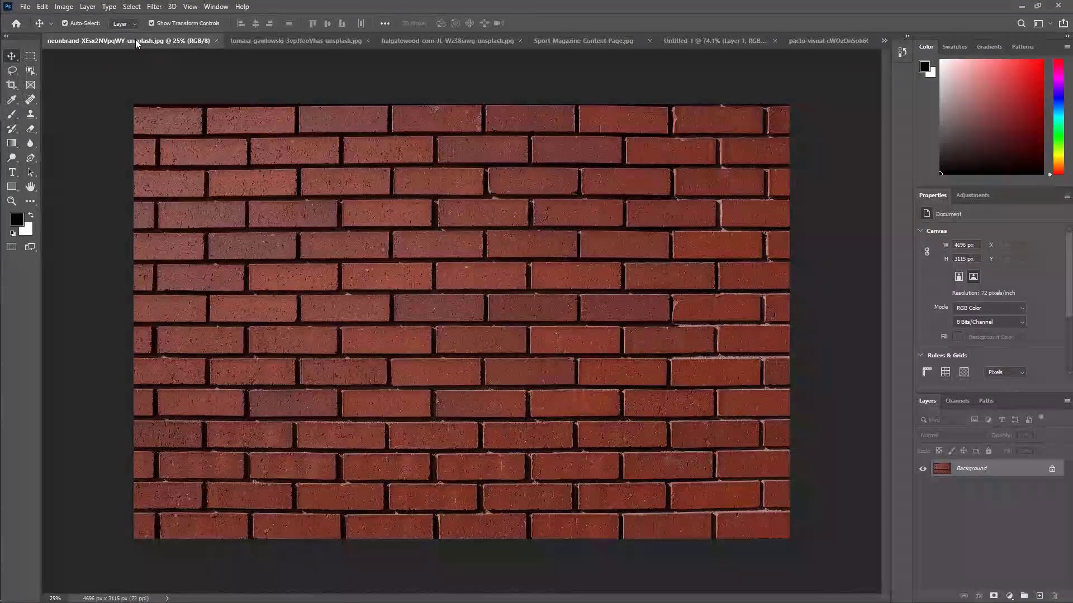
{"action": "left_click", "coordinate": [293, 42]}
{"action": "left_click_drag", "start_coordinate": [308, 179], "coordinate": [308, 178]}
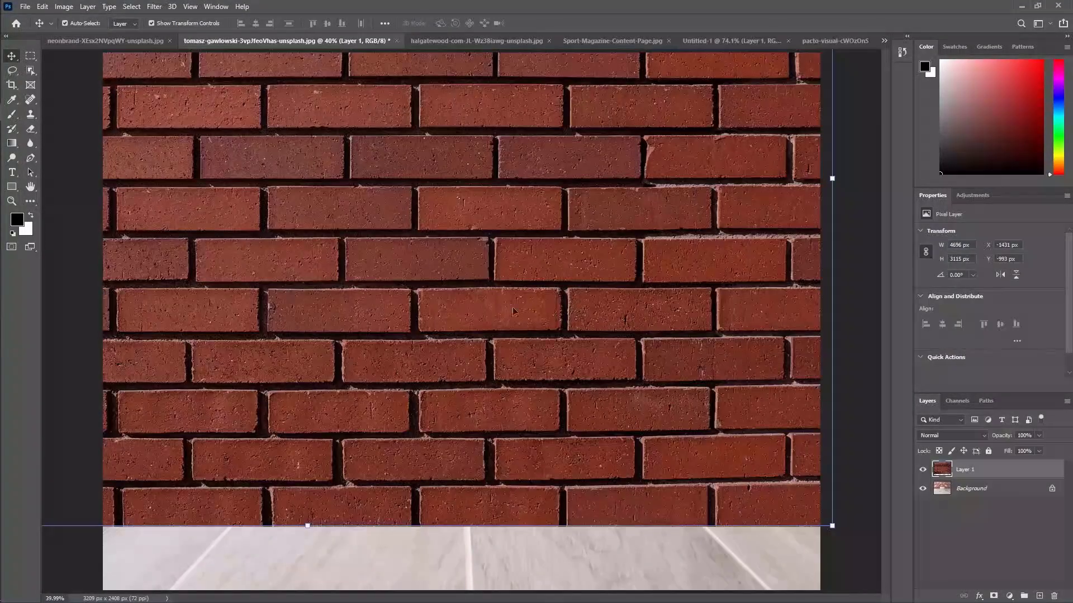
{"action": "key", "text": "ctrl+minus"}
{"action": "key", "text": "ctrl+minus"}
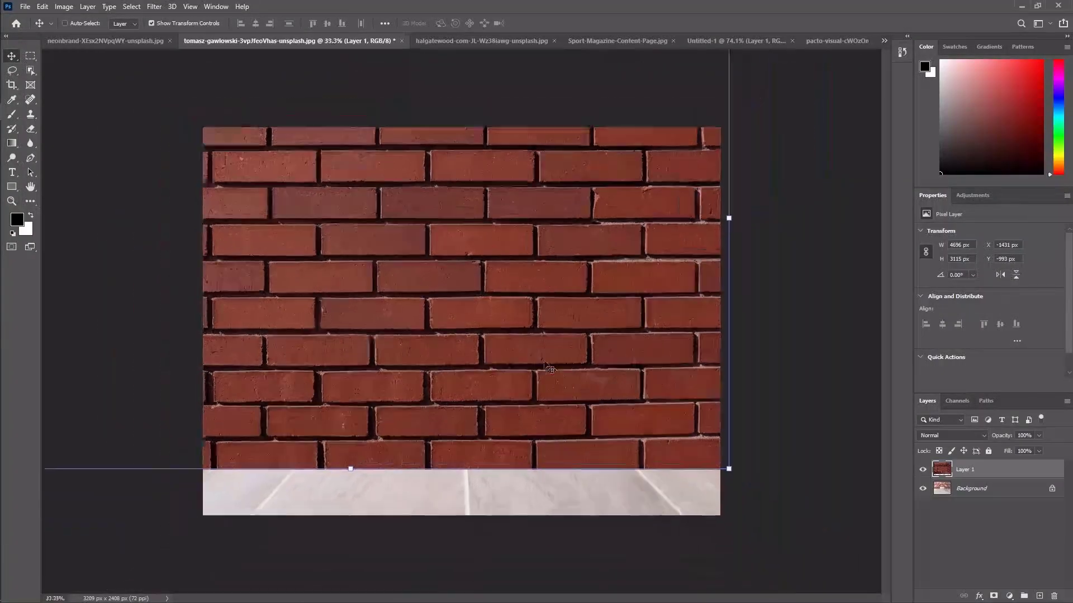
{"action": "left_click_drag", "start_coordinate": [555, 245], "coordinate": [581, 272]}
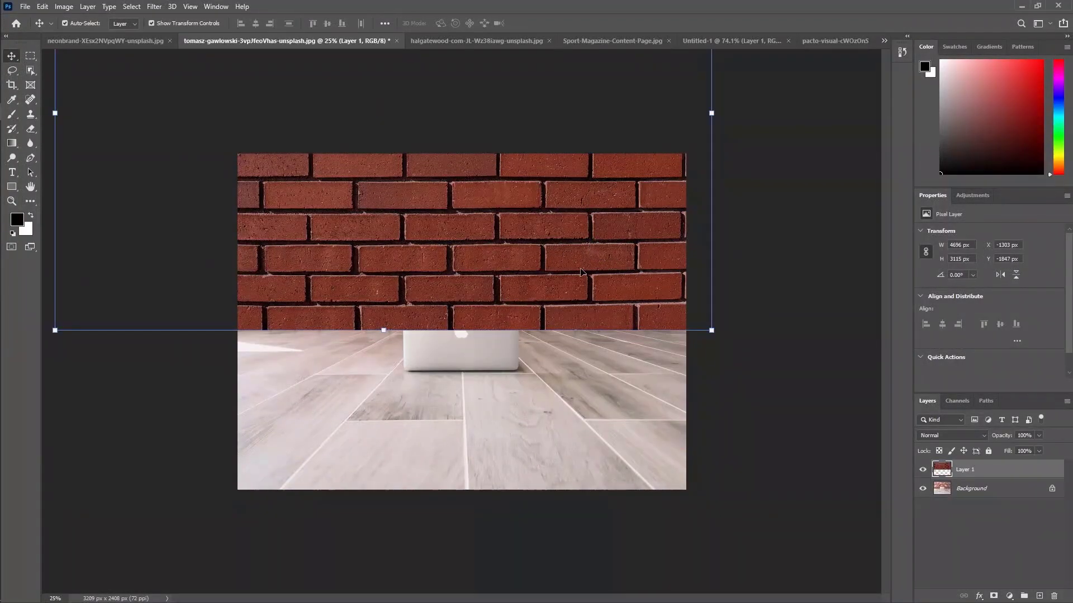
{"action": "left_click", "coordinate": [923, 470]}
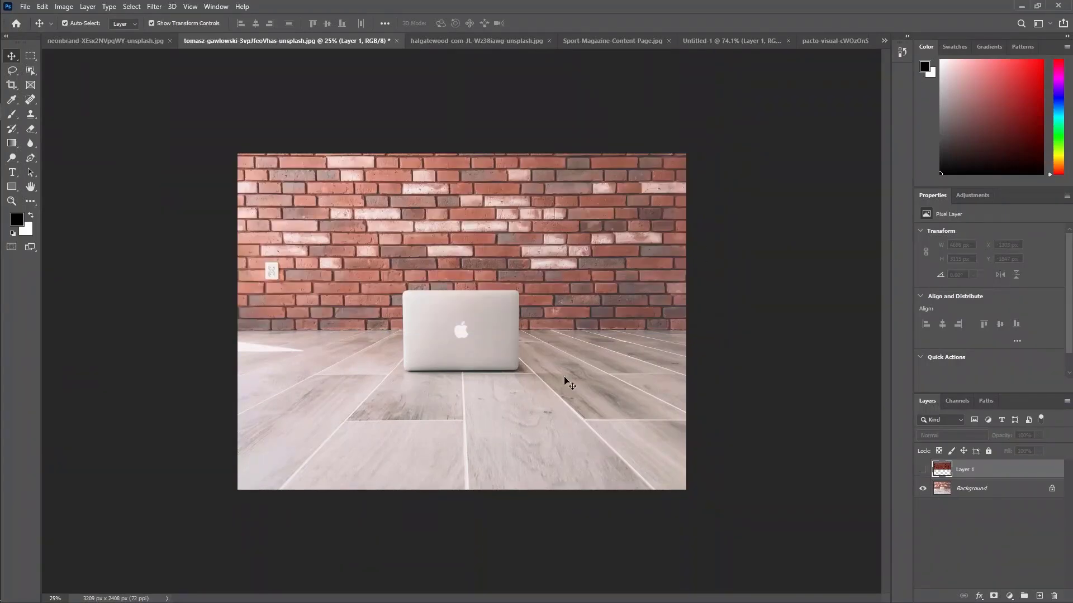
- Copy the wooden deck photo into the laptop document, convert it to a smart object, and align its upper edge with the floor line
{"action": "left_click", "coordinate": [475, 40]}
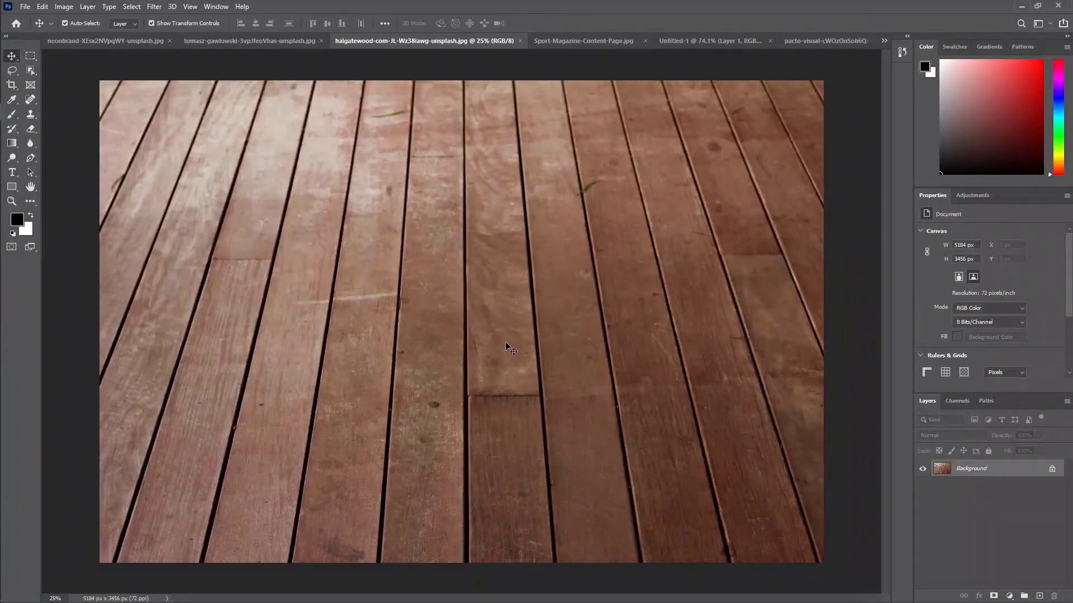
{"action": "left_click_drag", "start_coordinate": [360, 170], "coordinate": [408, 383]}
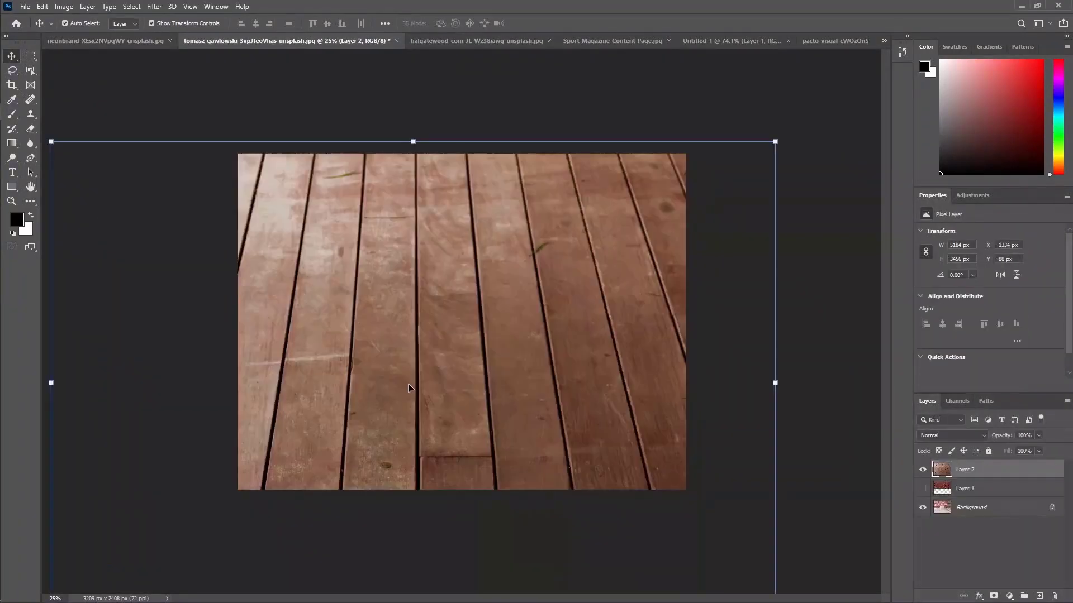
{"action": "right_click", "coordinate": [1011, 473]}
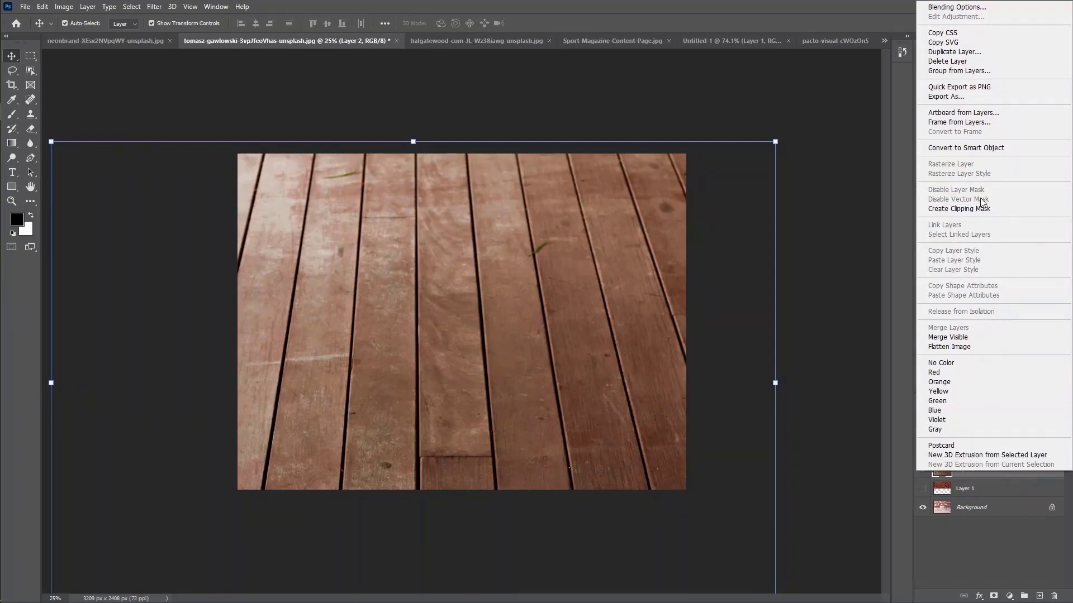
{"action": "left_click", "coordinate": [969, 149]}
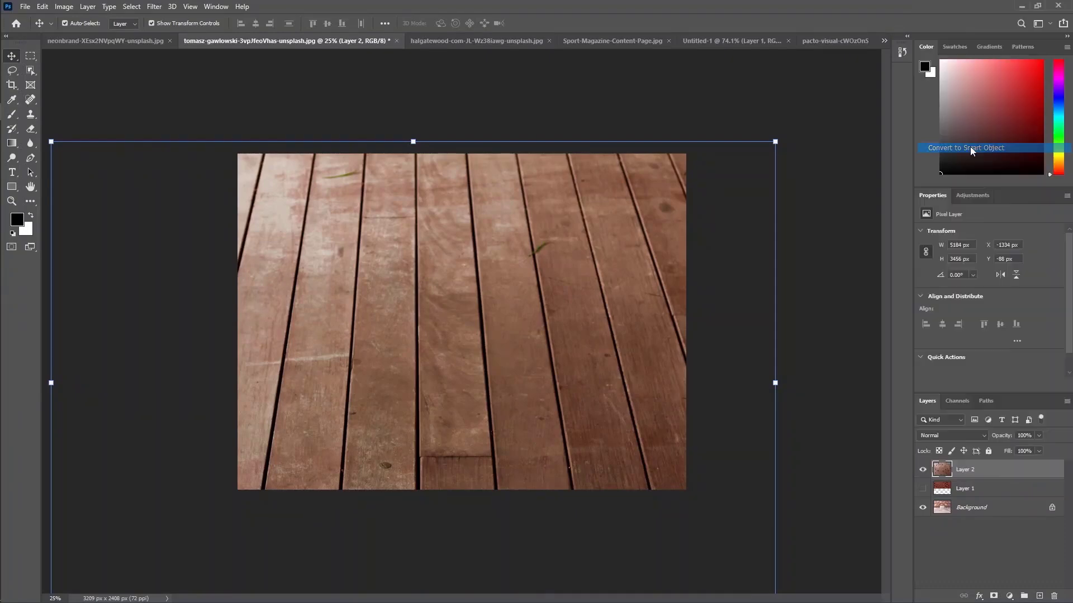
{"action": "left_click_drag", "start_coordinate": [561, 217], "coordinate": [558, 392]}
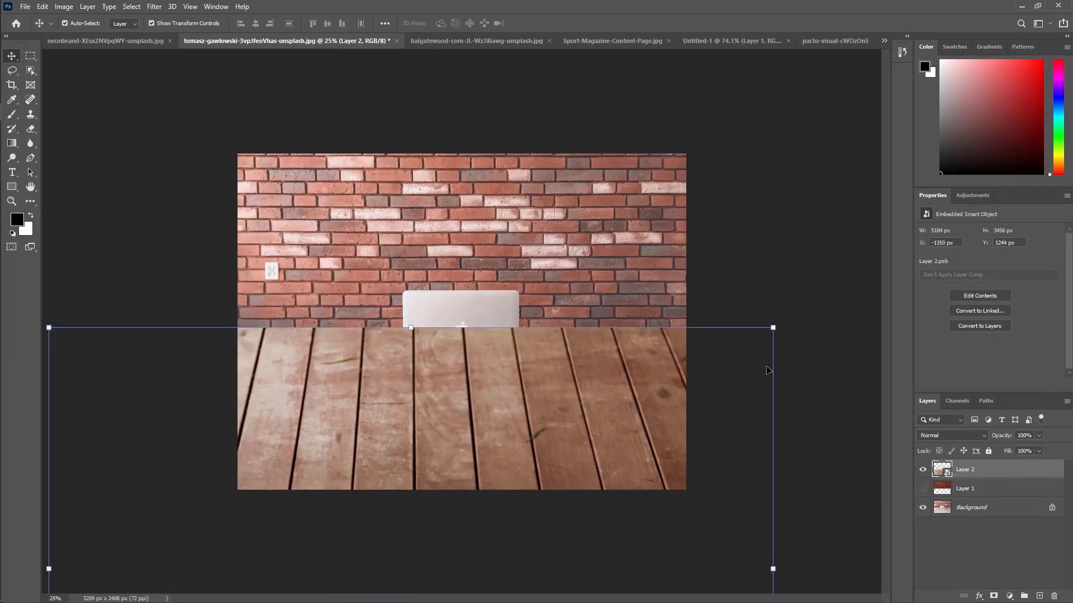
- Start a Perspective transform on the deck layer and spread its lower corners to about 394% width
{"action": "key", "text": "ctrl+minus"}
{"action": "key", "text": "ctrl+minus"}
{"action": "key", "text": "ctrl+minus"}
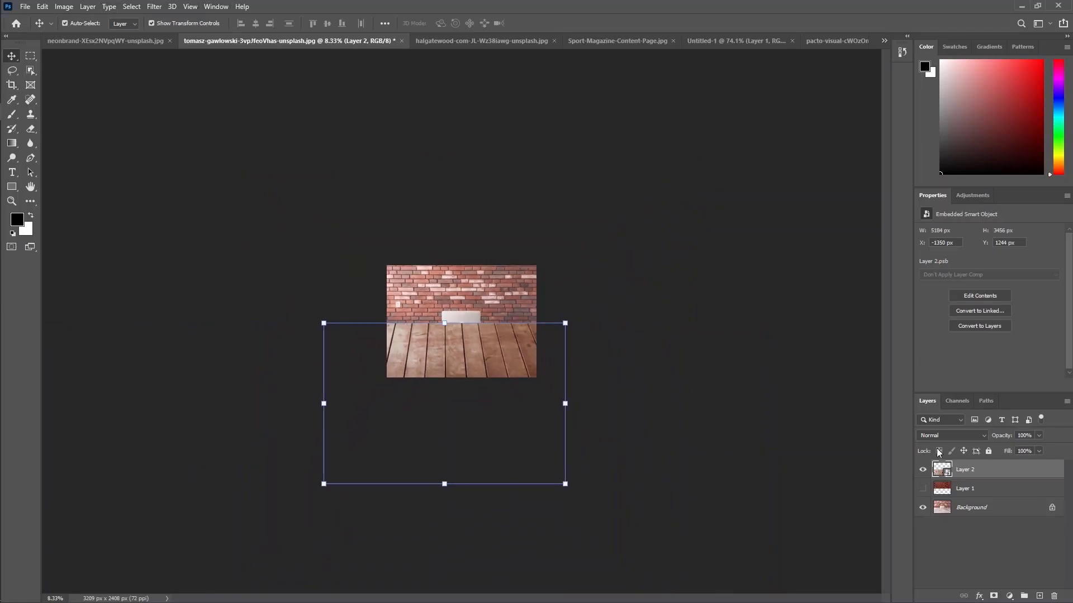
{"action": "left_click", "coordinate": [64, 8]}
{"action": "mouse_move", "coordinate": [43, 8]}
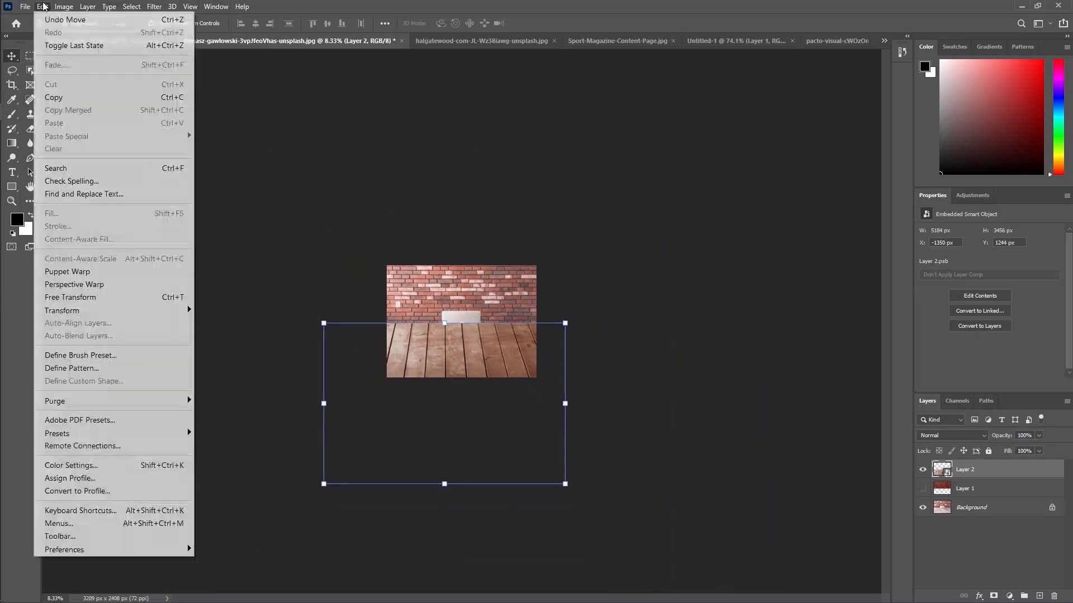
{"action": "mouse_move", "coordinate": [81, 312]}
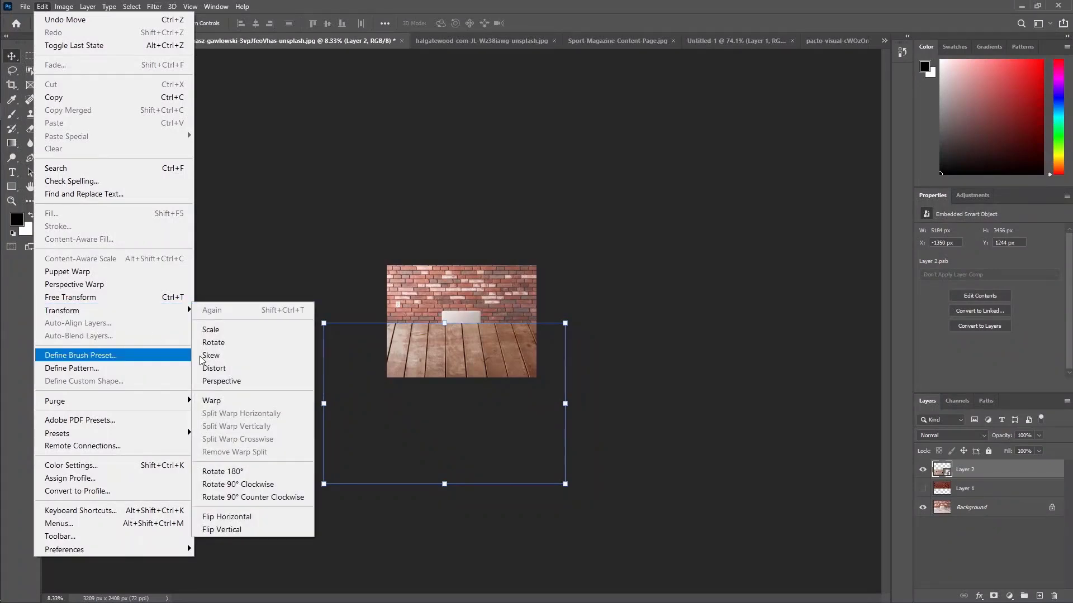
{"action": "left_click", "coordinate": [235, 382]}
{"action": "key", "text": "ctrl+minus"}
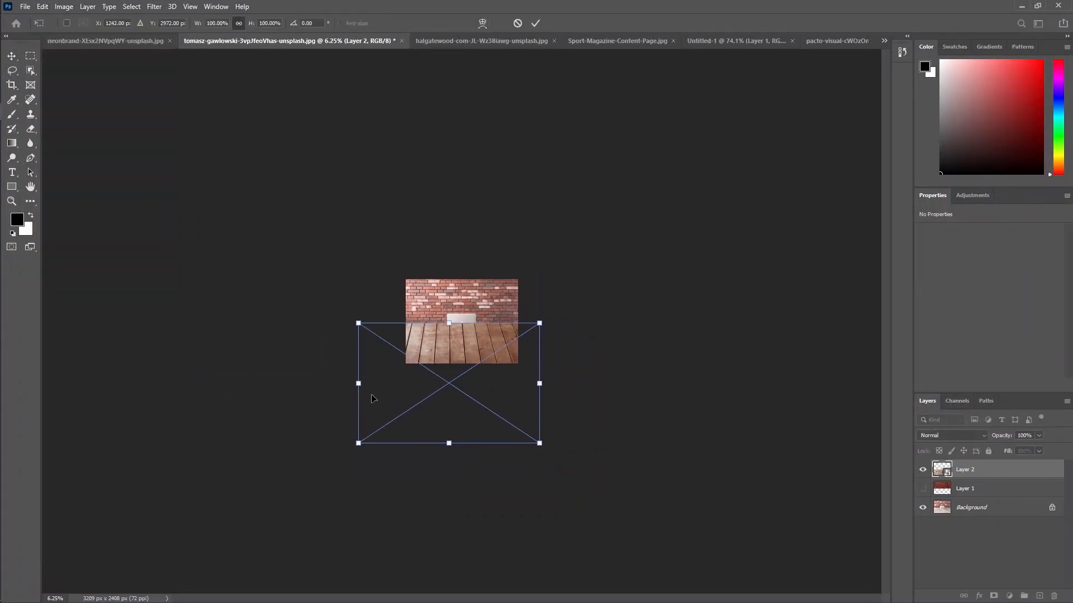
{"action": "left_click_drag", "start_coordinate": [541, 445], "coordinate": [809, 366]}
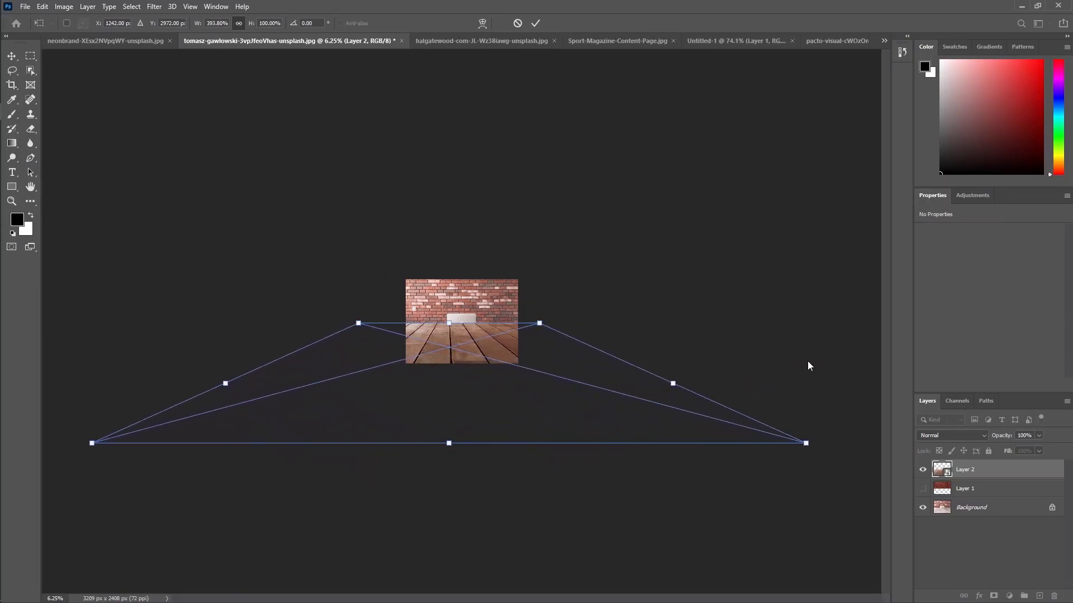
- Spread the deck's lower corners further until the layer is about 46252 px wide, and apply the Perspective transform
{"action": "left_click_drag", "start_coordinate": [808, 442], "coordinate": [871, 416]}
{"action": "key", "text": "ctrl+minus"}
{"action": "key", "text": "ctrl+minus"}
{"action": "key", "text": "ctrl+minus"}
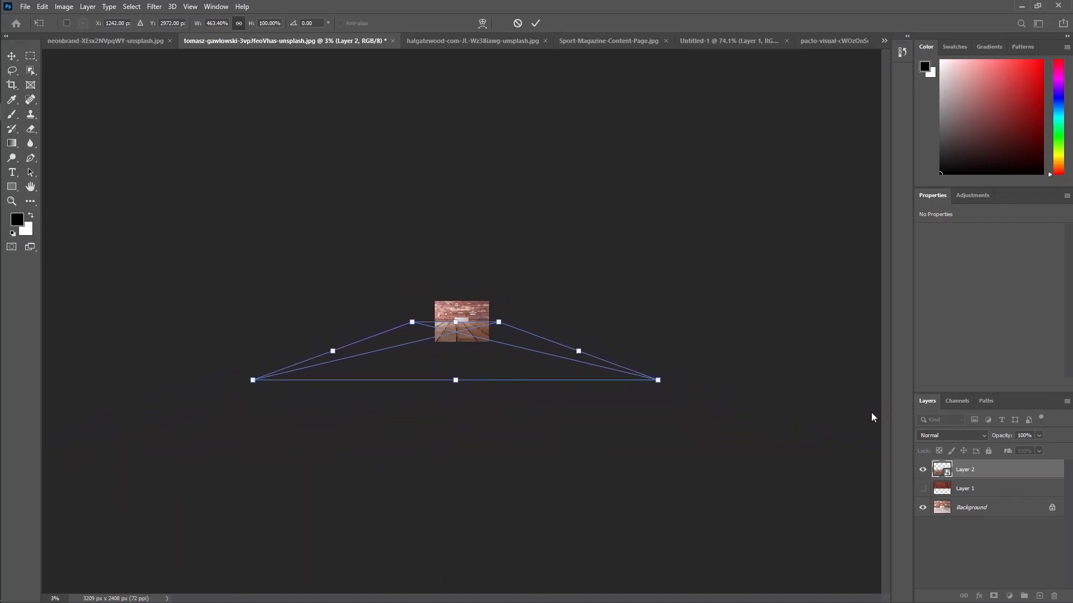
{"action": "left_click_drag", "start_coordinate": [660, 381], "coordinate": [853, 356]}
{"action": "left_click", "coordinate": [535, 23]}
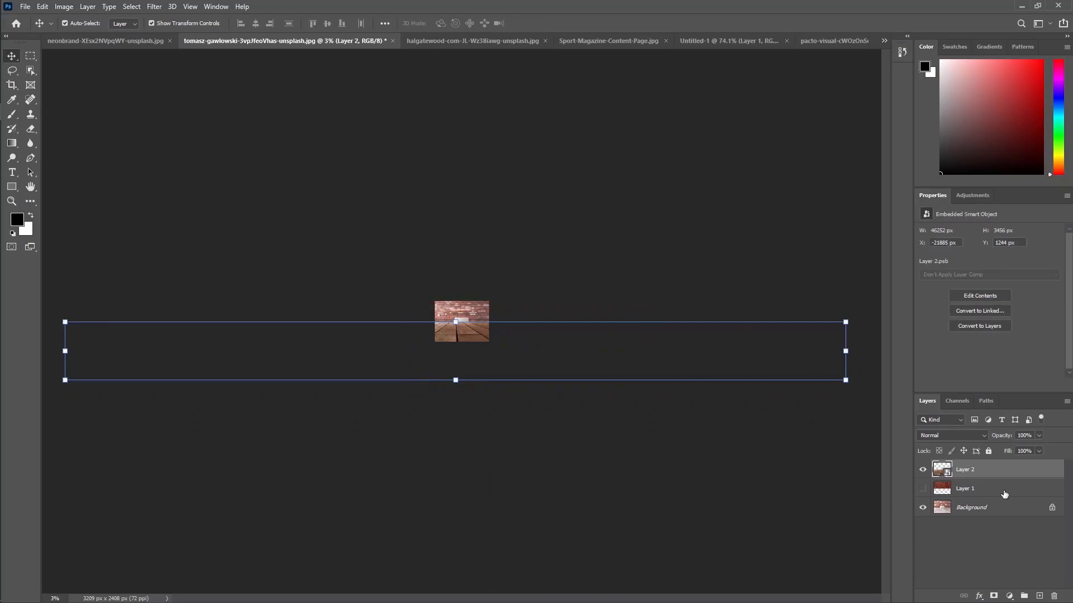
- Show the red brick layer again, deselect all layers, and fit the composite to the view
{"action": "left_click", "coordinate": [966, 489]}
{"action": "left_click", "coordinate": [923, 489]}
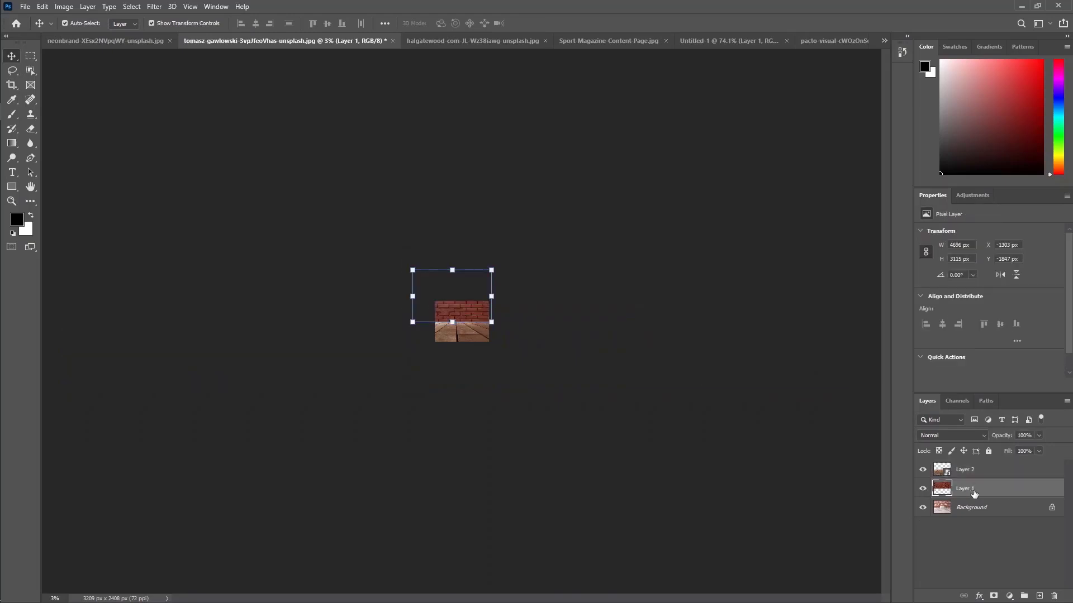
{"action": "key", "text": "ctrl+0"}
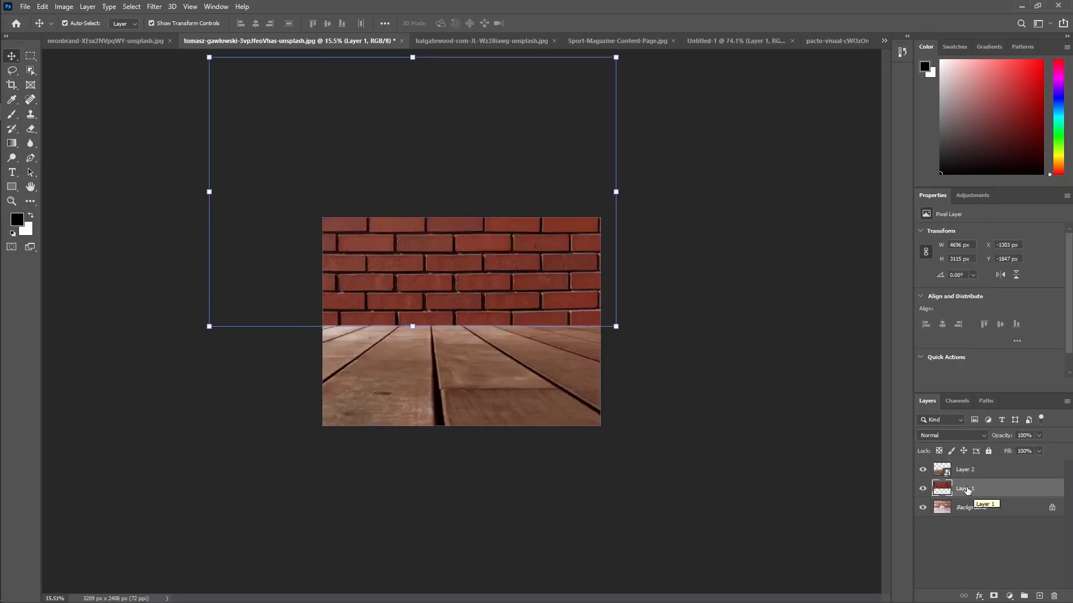
{"action": "left_click", "coordinate": [706, 413]}
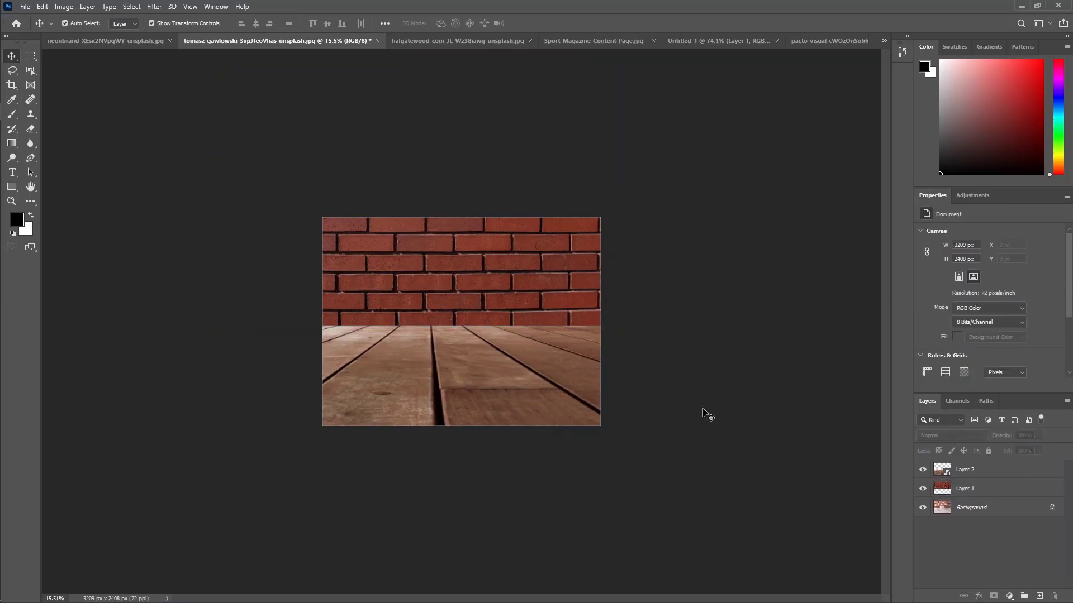
{"action": "key", "text": "ctrl+0"}
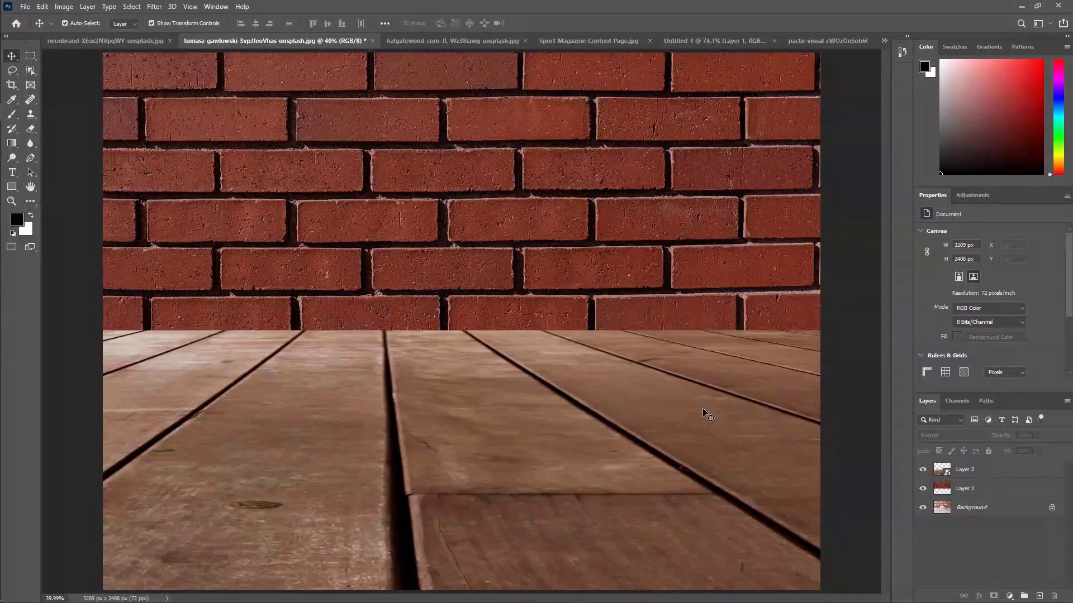
- Compare the original wooden deck and red brick photos with the finished composite
{"action": "left_click", "coordinate": [450, 44]}
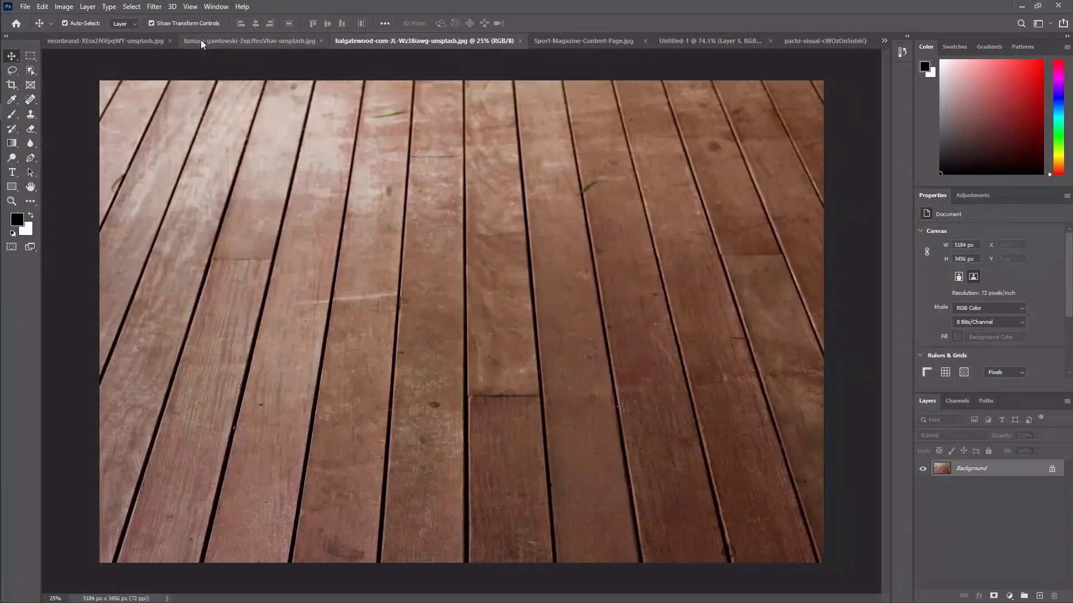
{"action": "left_click", "coordinate": [138, 42]}
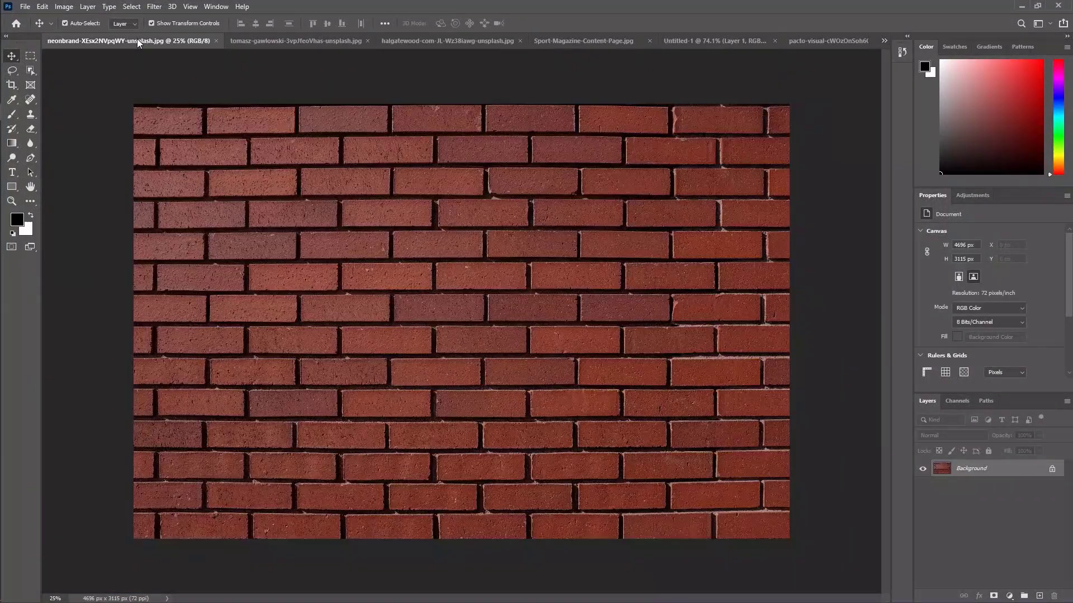
{"action": "left_click", "coordinate": [330, 38]}
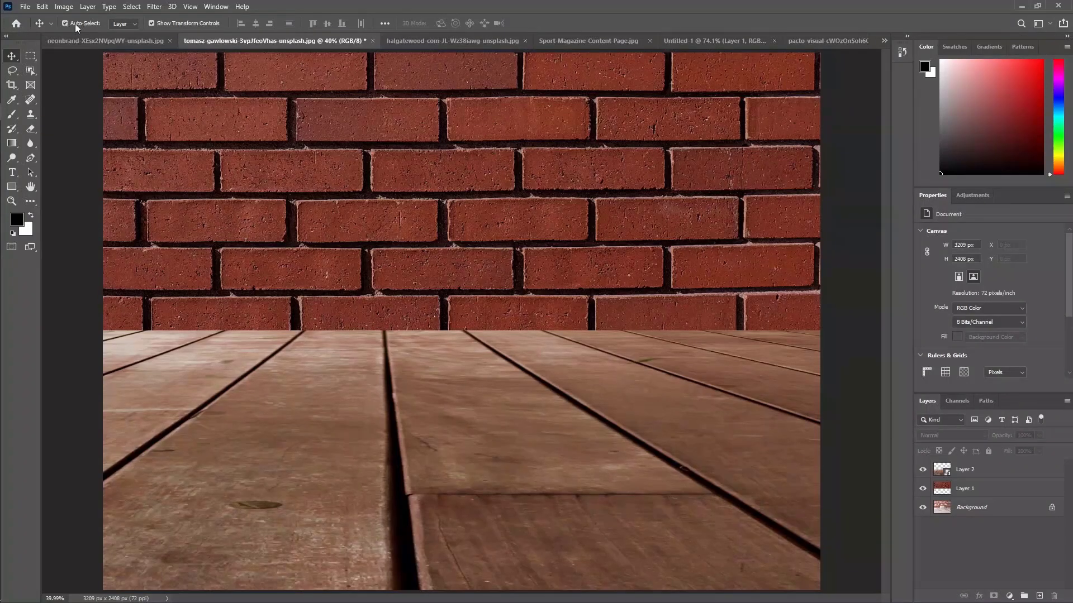
{"action": "left_click", "coordinate": [965, 469]}
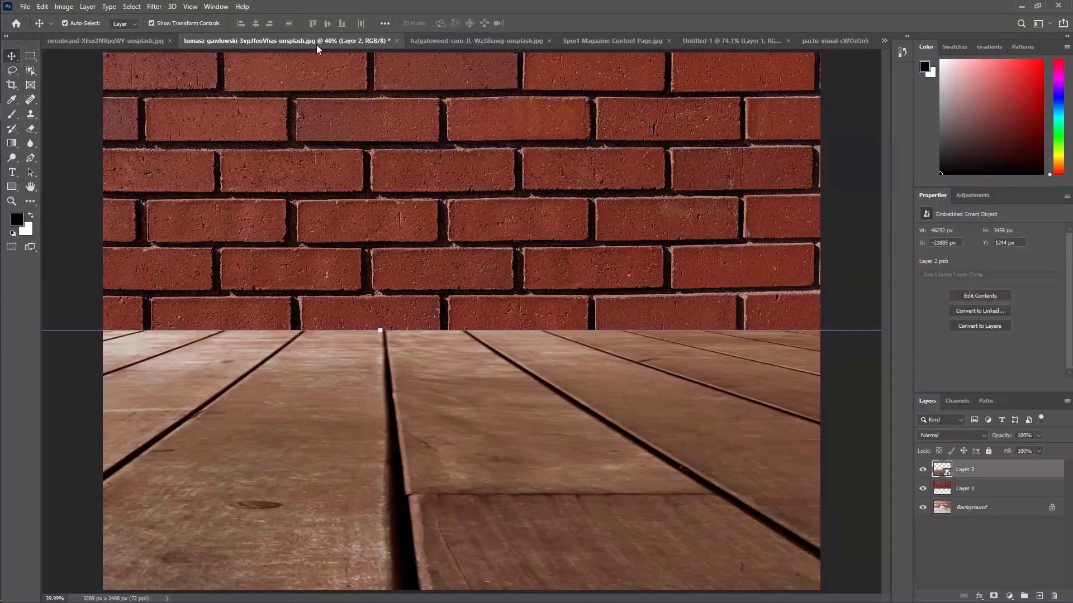
{"action": "left_click", "coordinate": [42, 7]}
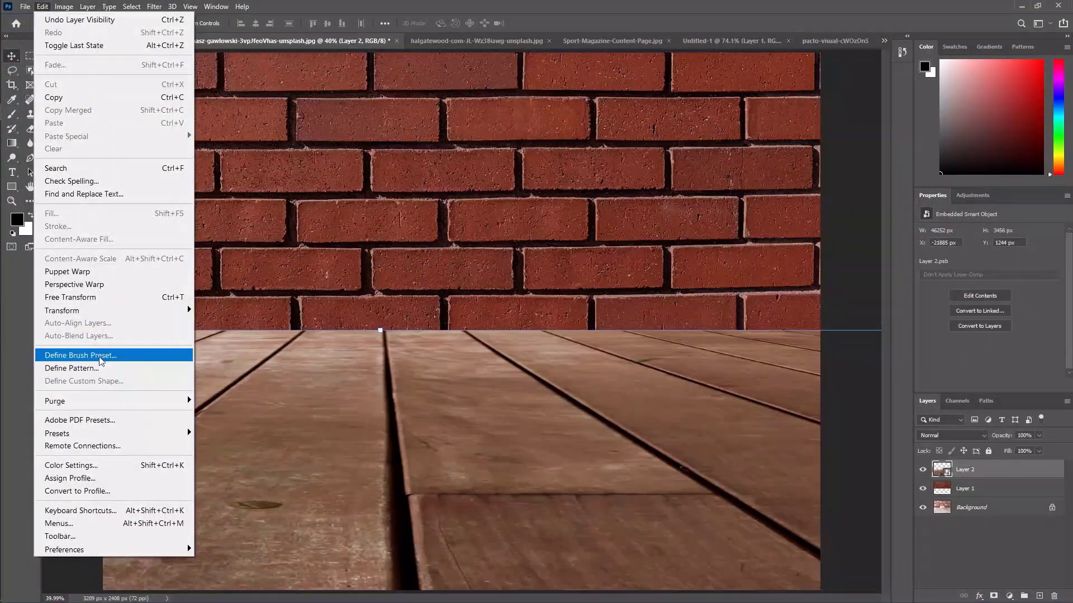
{"action": "mouse_move", "coordinate": [106, 310]}
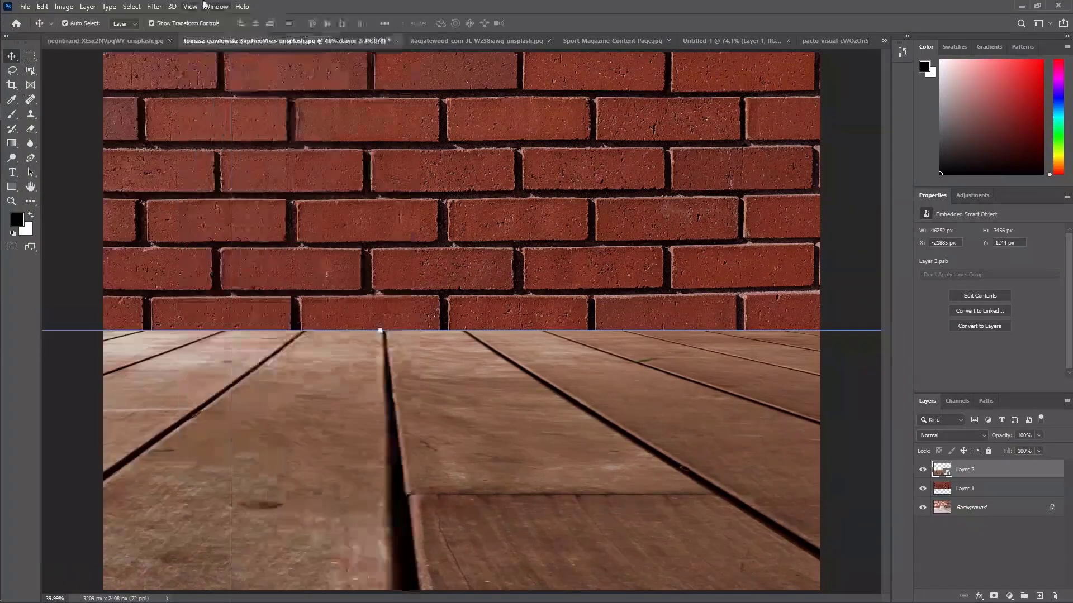
- Return to the cat photo's document, undo its distortion and smart object conversion, and move the photo to about X 408 px, Y 266 px
{"action": "left_click", "coordinate": [106, 41]}
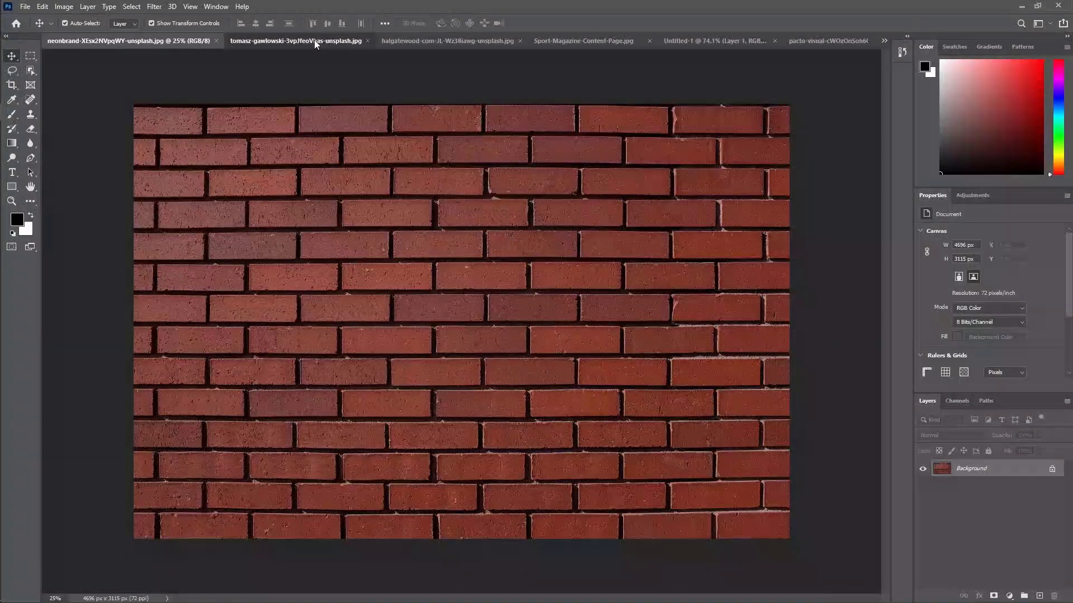
{"action": "left_click", "coordinate": [314, 39]}
{"action": "left_click", "coordinate": [435, 40]}
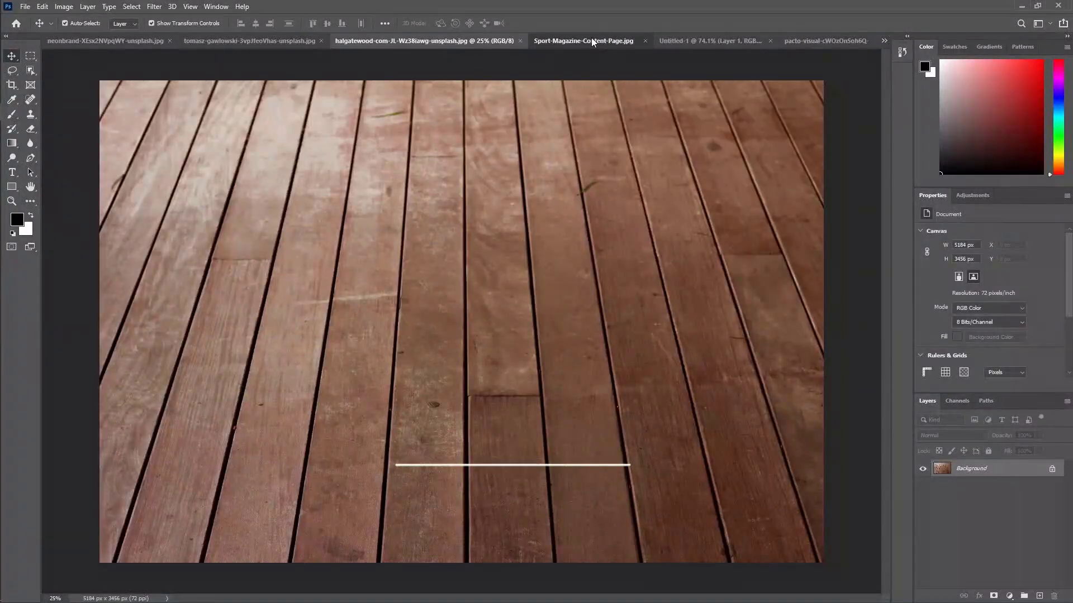
{"action": "left_click", "coordinate": [591, 38]}
{"action": "left_click", "coordinate": [712, 39]}
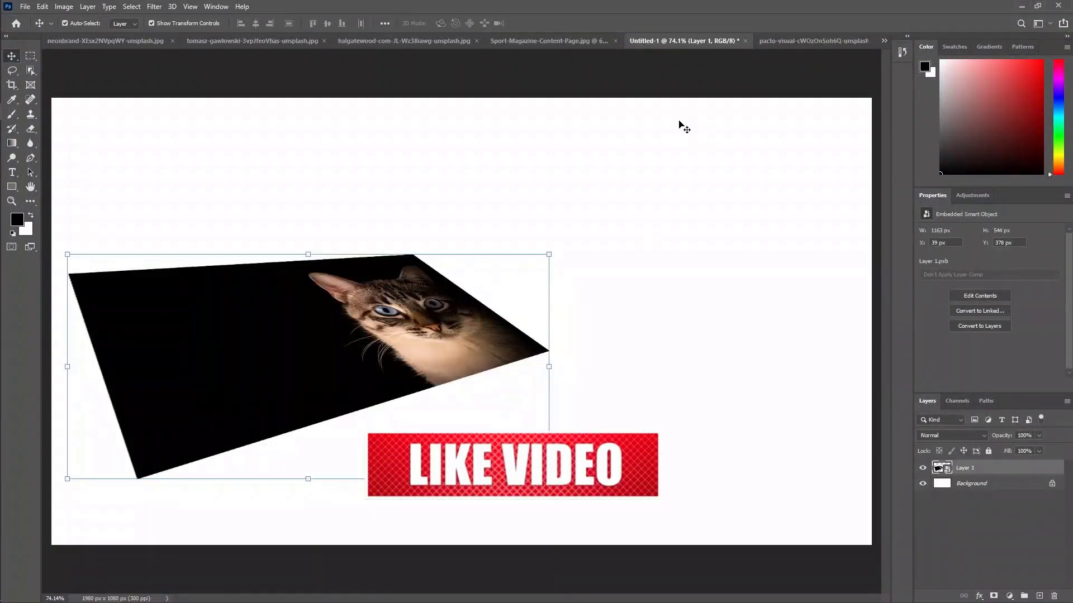
{"action": "key", "text": "ctrl+z"}
{"action": "key", "text": "ctrl+z"}
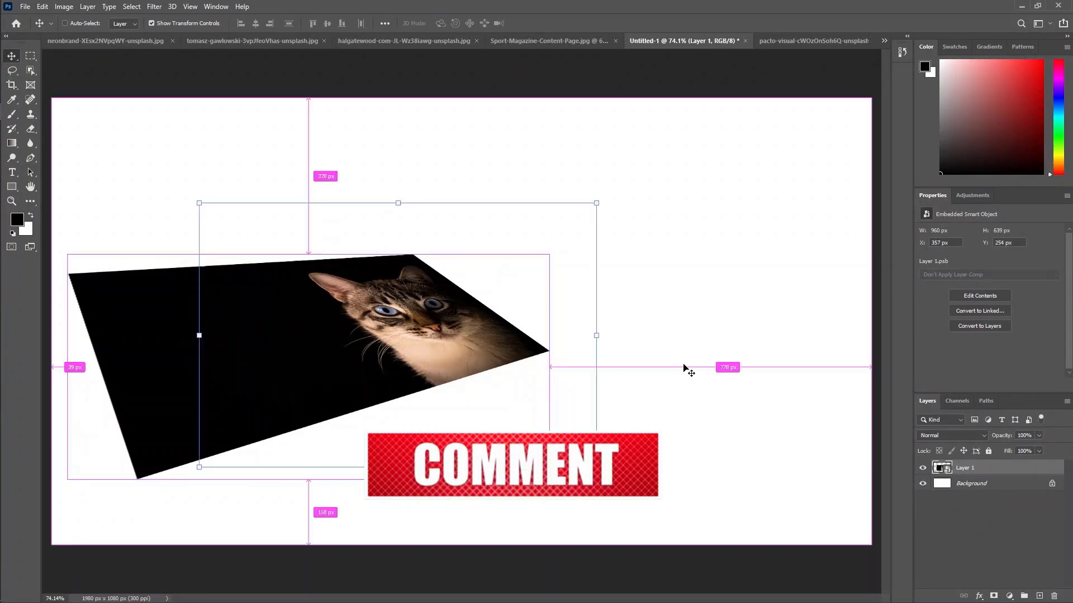
{"action": "left_click_drag", "start_coordinate": [518, 302], "coordinate": [540, 307]}
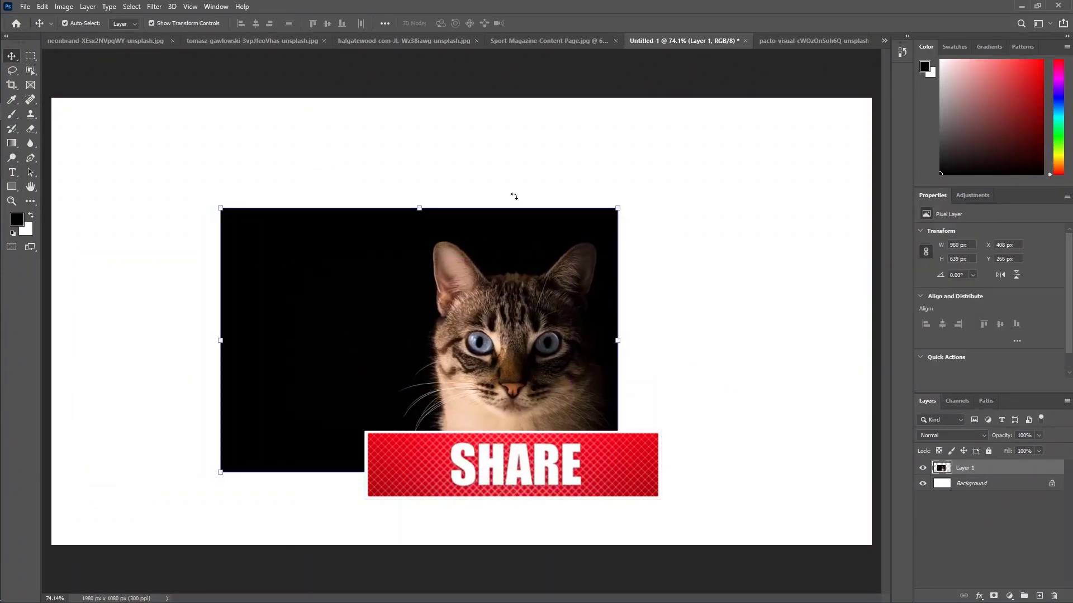
- Rotate the cat photo by 180° with the preset Transform command
{"action": "left_click", "coordinate": [43, 6]}
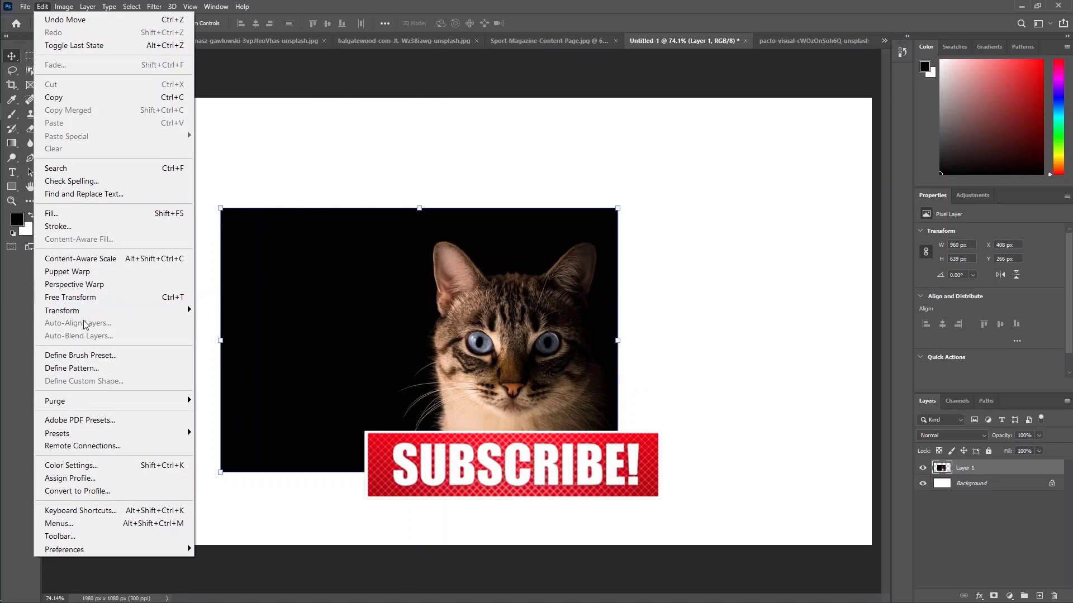
{"action": "mouse_move", "coordinate": [78, 310]}
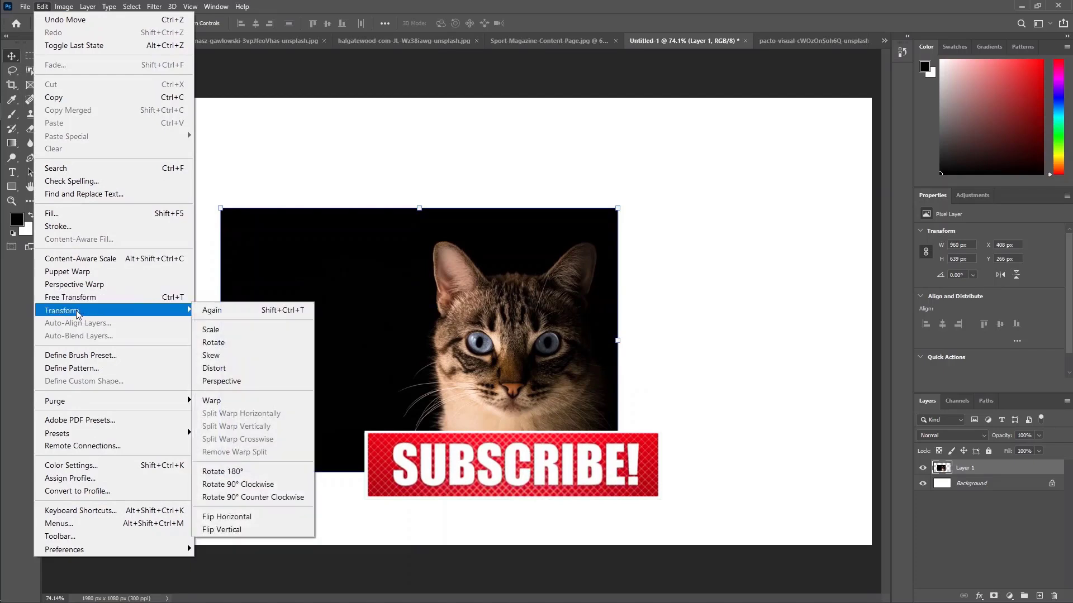
{"action": "left_click", "coordinate": [239, 474]}
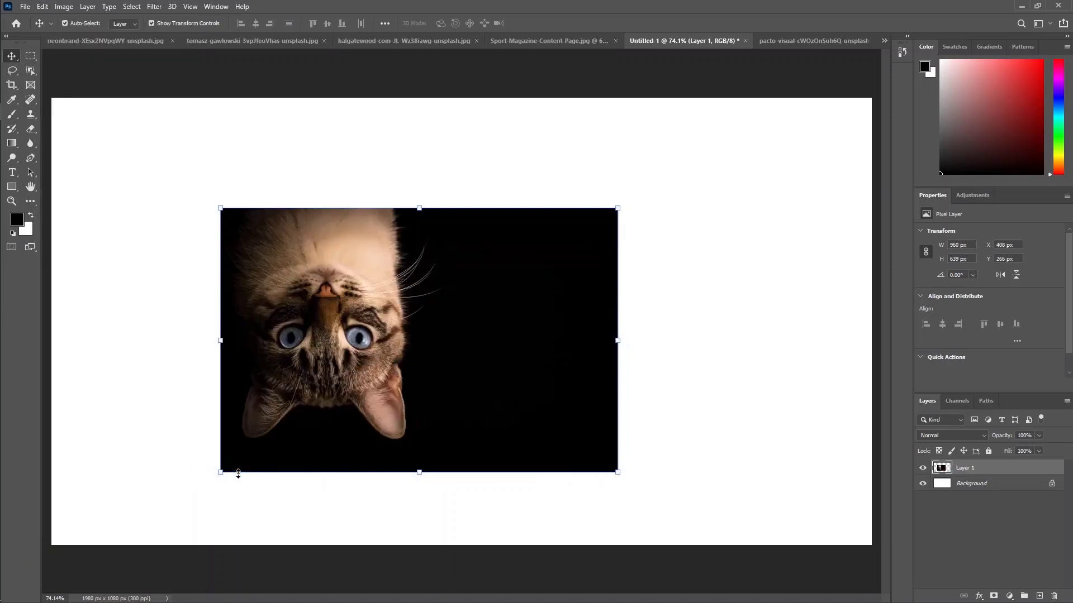
- Undo the 180° rotation, then try the preset 90° clockwise rotation on the cat photo and undo it
{"action": "key", "text": "ctrl+z"}
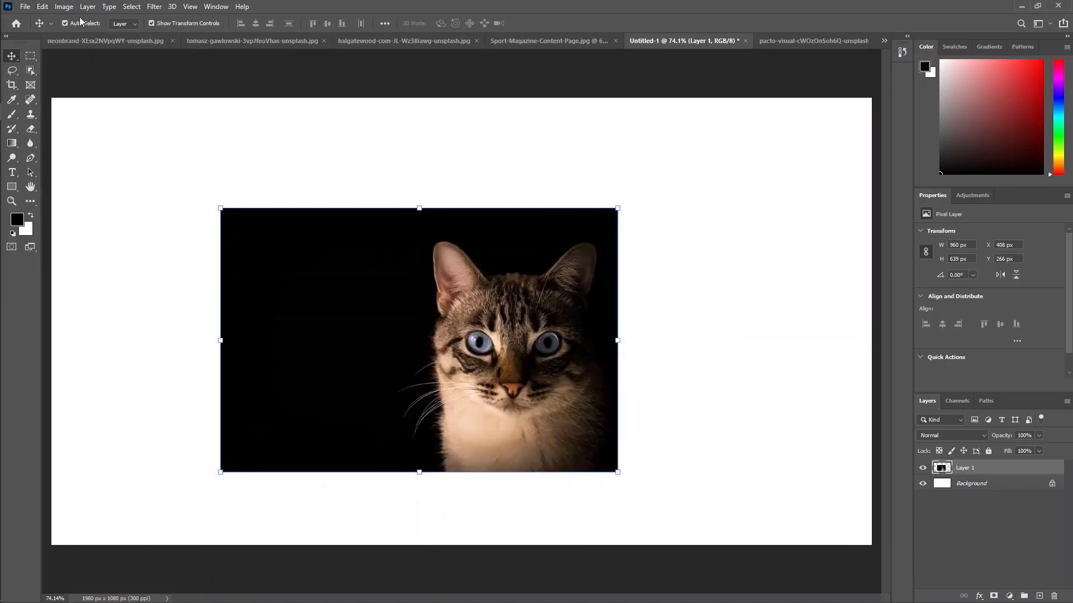
{"action": "left_click", "coordinate": [42, 8]}
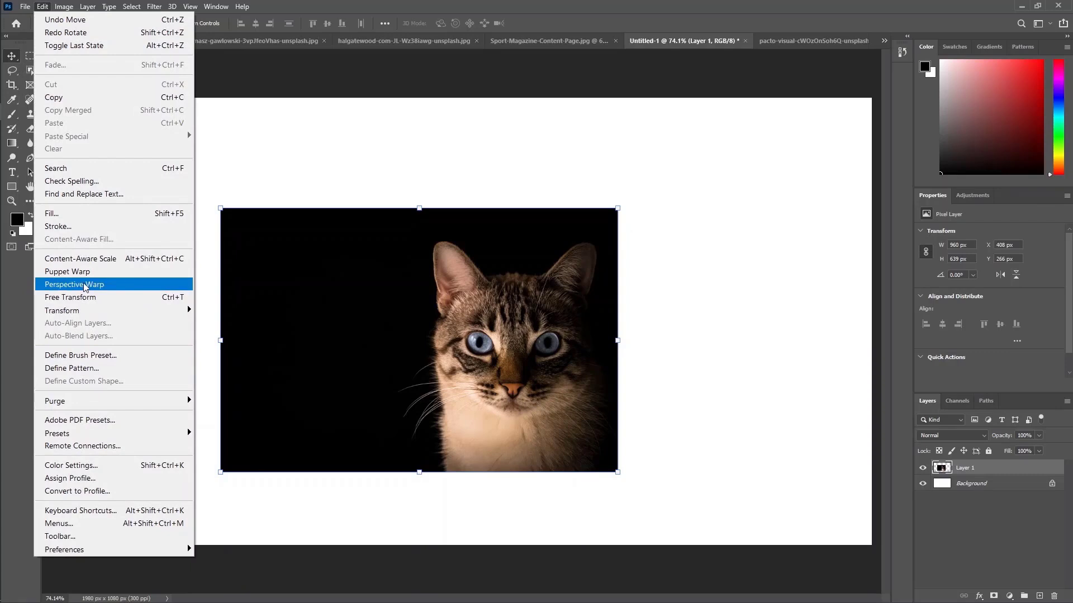
{"action": "mouse_move", "coordinate": [85, 311]}
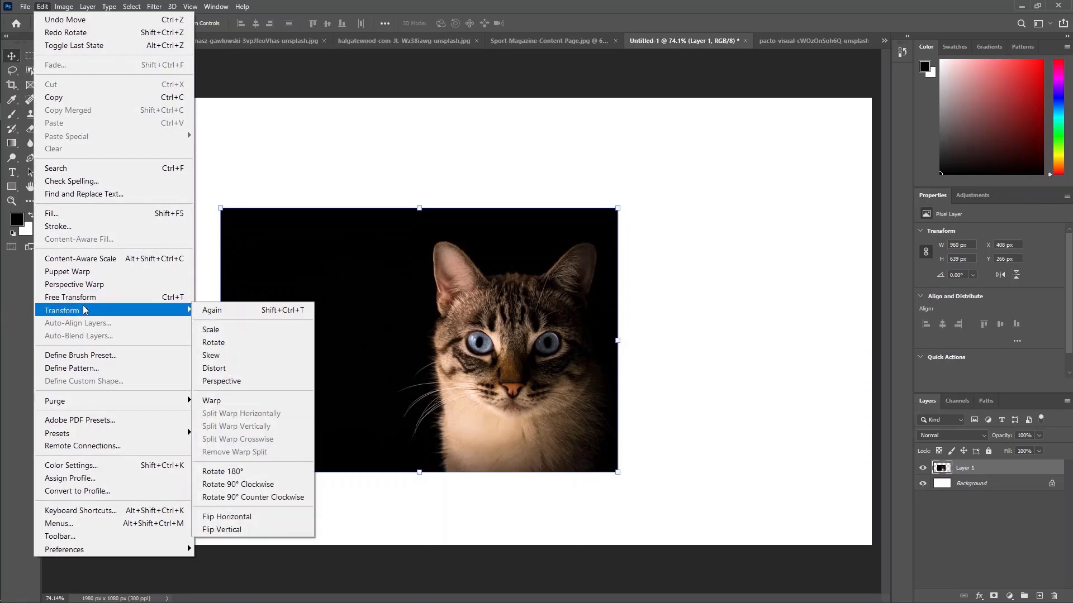
{"action": "left_click", "coordinate": [263, 485]}
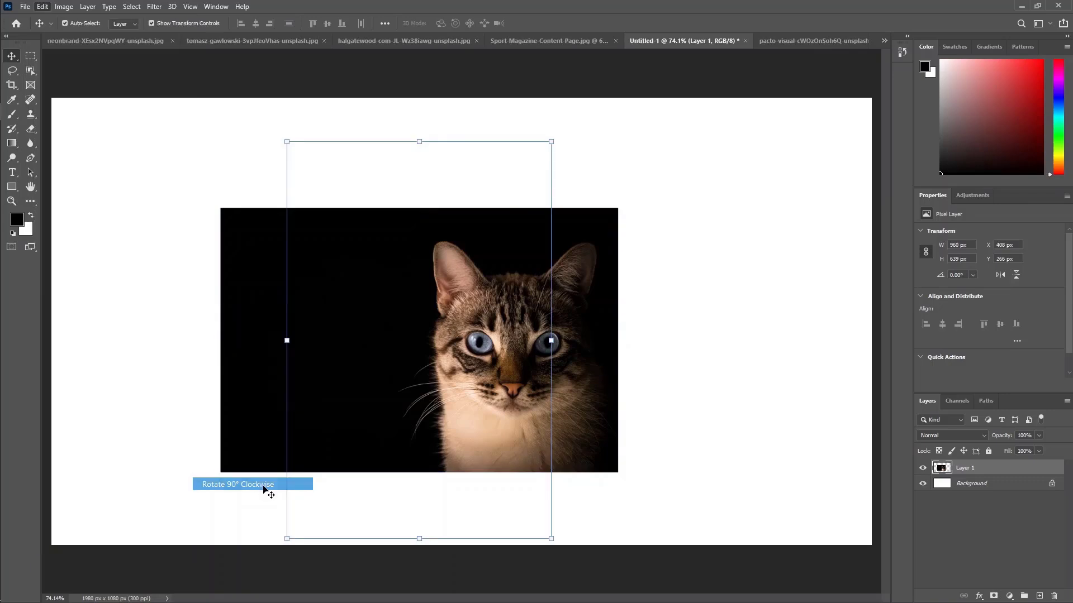
{"action": "key", "text": "ctrl+z"}
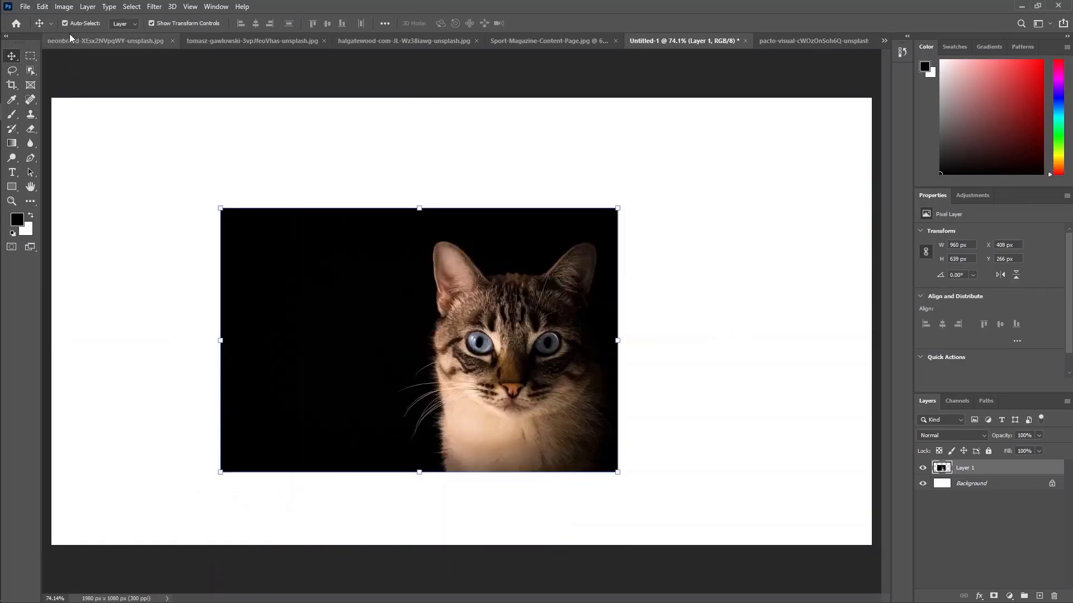
- Try the preset 90° counter clockwise rotation on the cat photo and undo it
{"action": "left_click", "coordinate": [44, 7]}
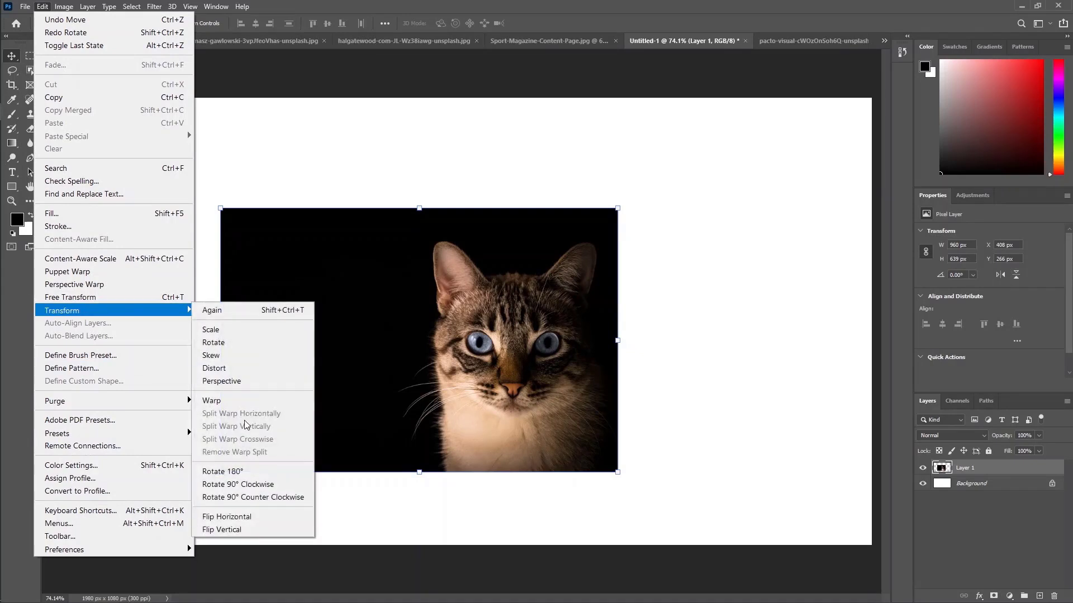
{"action": "left_click", "coordinate": [284, 500]}
{"action": "key", "text": "ctrl+z"}
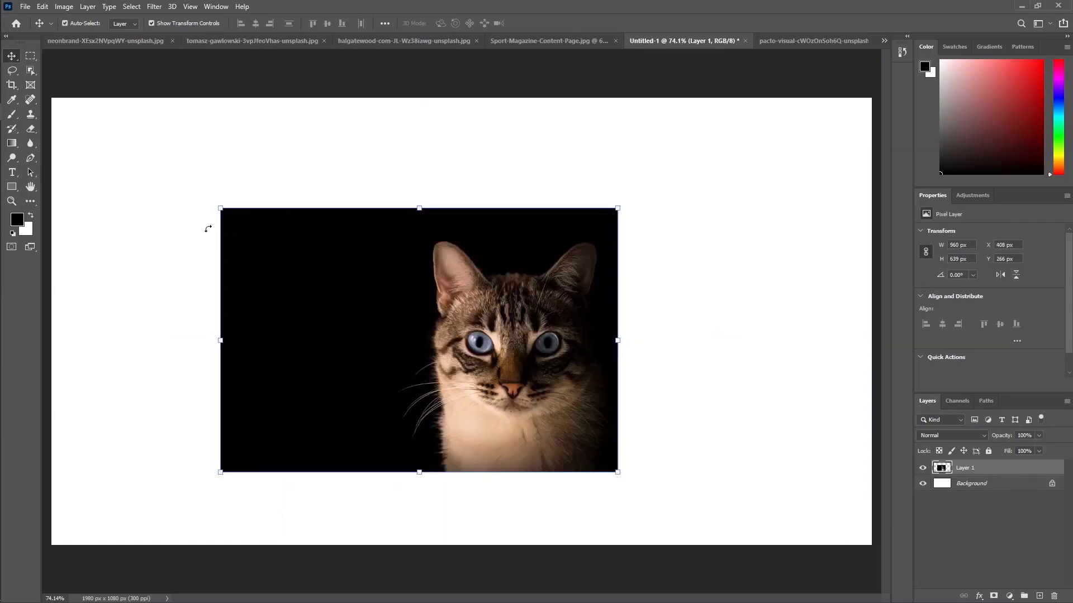
- Try Flip Horizontal on the cat photo twice, undoing the flip each time
{"action": "left_click", "coordinate": [56, 7]}
{"action": "left_click", "coordinate": [39, 7]}
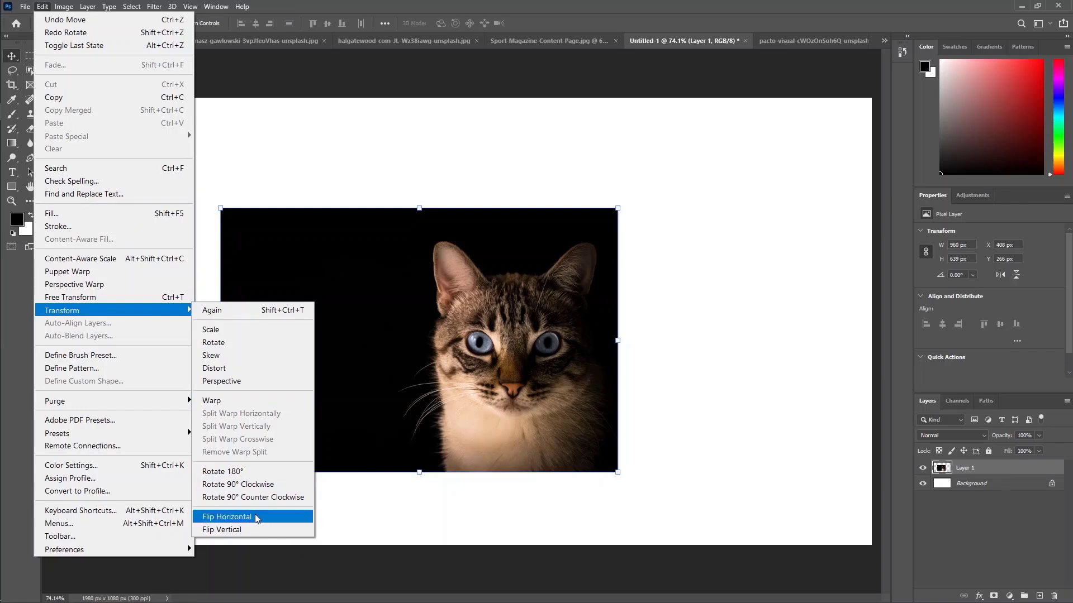
{"action": "left_click", "coordinate": [279, 520]}
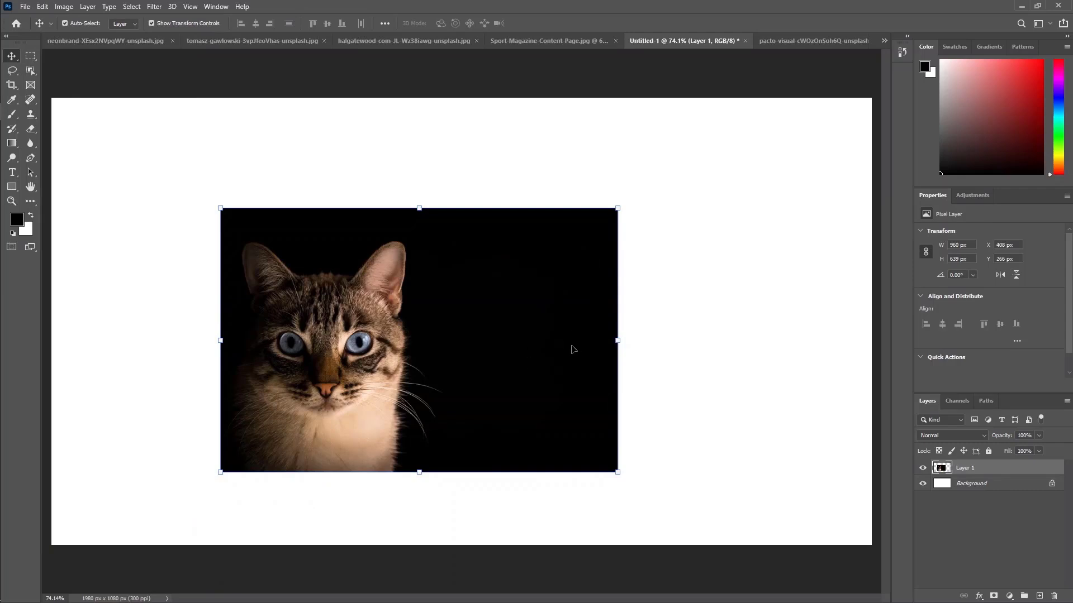
{"action": "key", "text": "ctrl+z"}
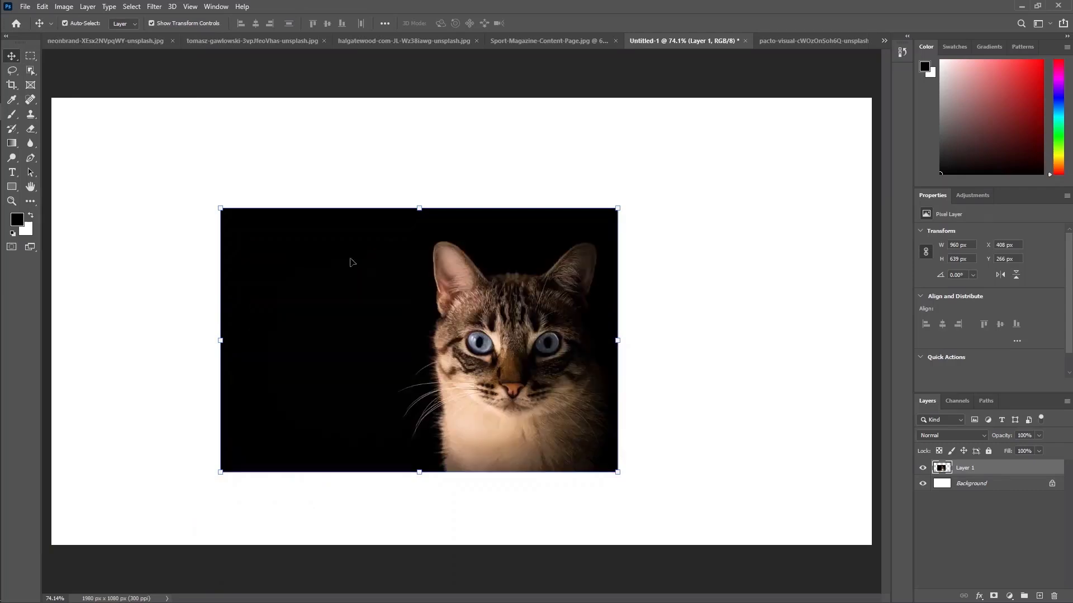
{"action": "left_click", "coordinate": [40, 8]}
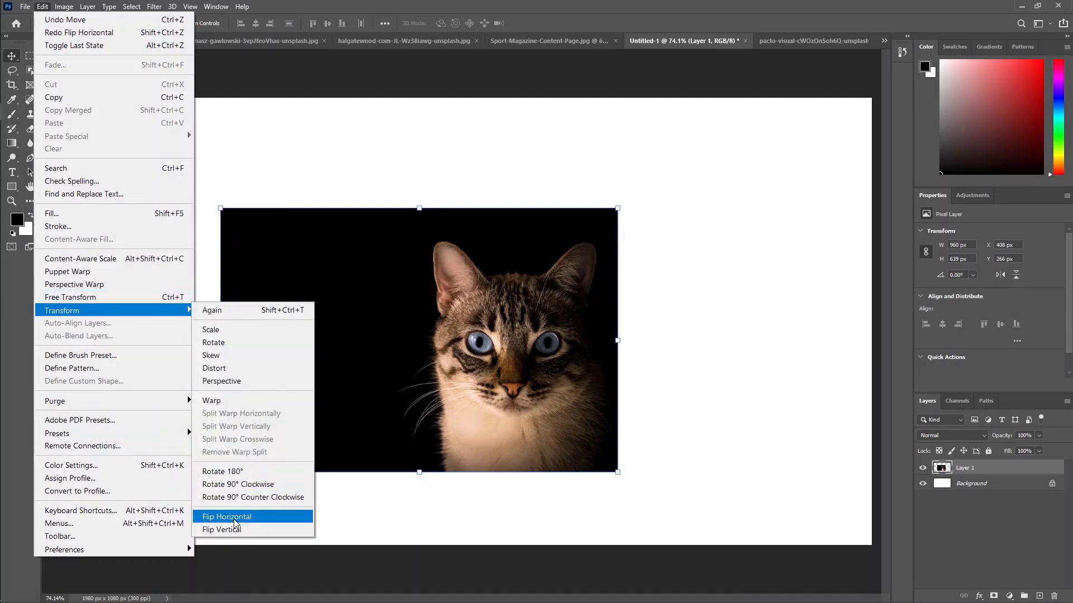
{"action": "left_click", "coordinate": [235, 519]}
{"action": "key", "text": "ctrl+z"}
- Try Flip Vertical on the cat photo and undo it
{"action": "left_click", "coordinate": [41, 8]}
{"action": "left_click", "coordinate": [40, 9]}
{"action": "left_click", "coordinate": [42, 7]}
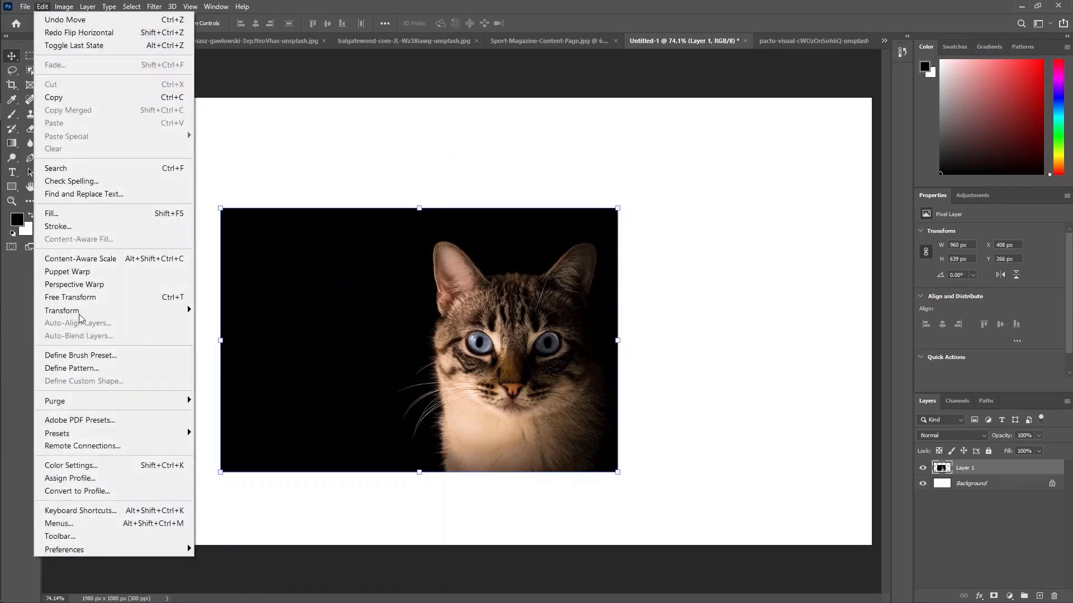
{"action": "mouse_move", "coordinate": [84, 311]}
{"action": "left_click", "coordinate": [253, 535]}
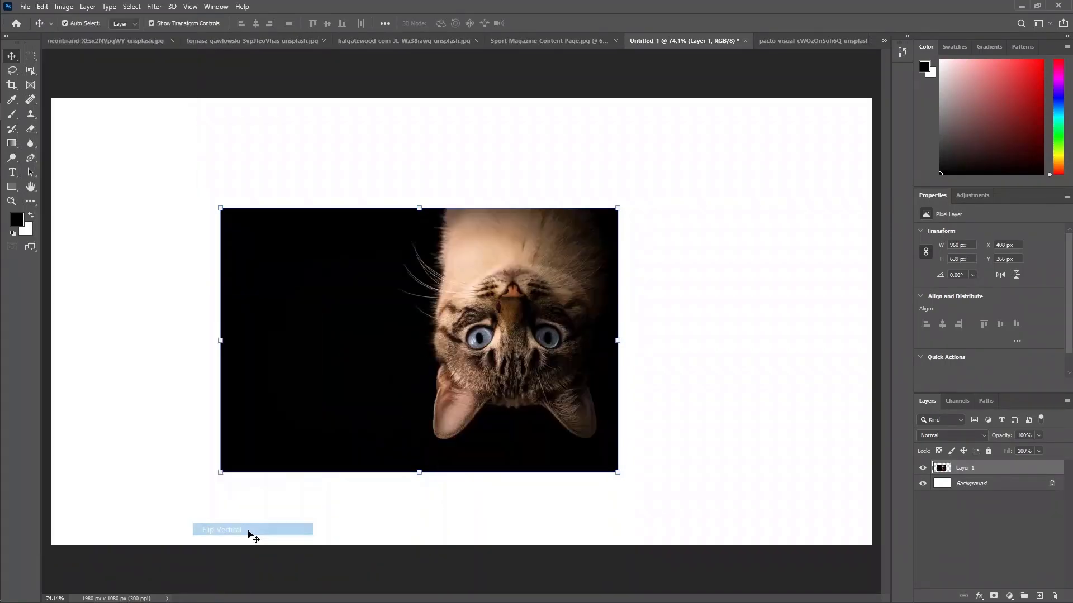
{"action": "key", "text": "ctrl+z"}
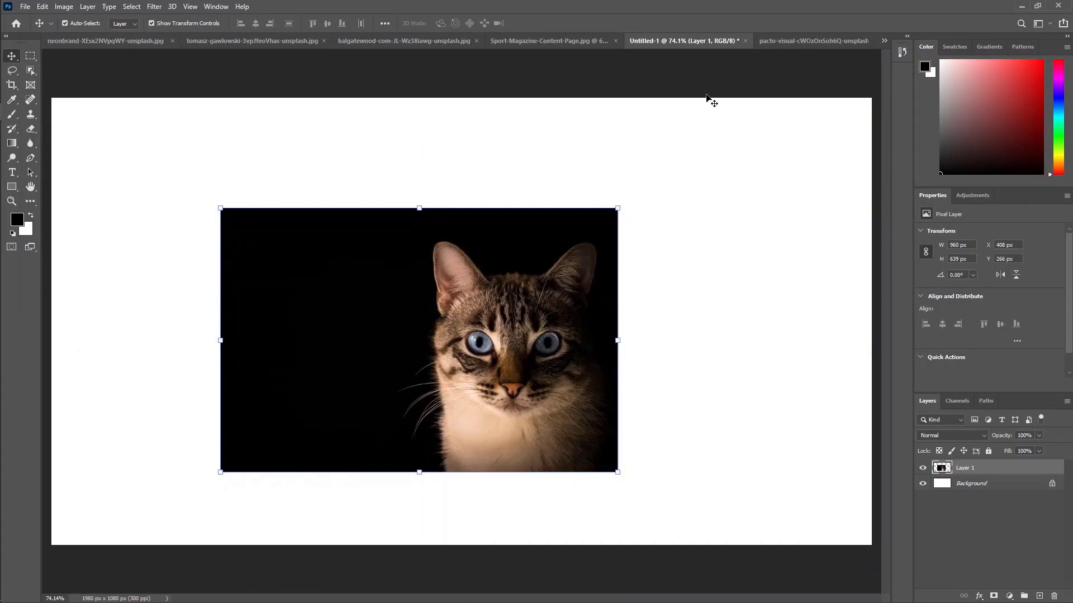
- Close the original cat image document and bring up the Sport-Magazine-Content-Page.jpg document enlarged
{"action": "left_click", "coordinate": [789, 40]}
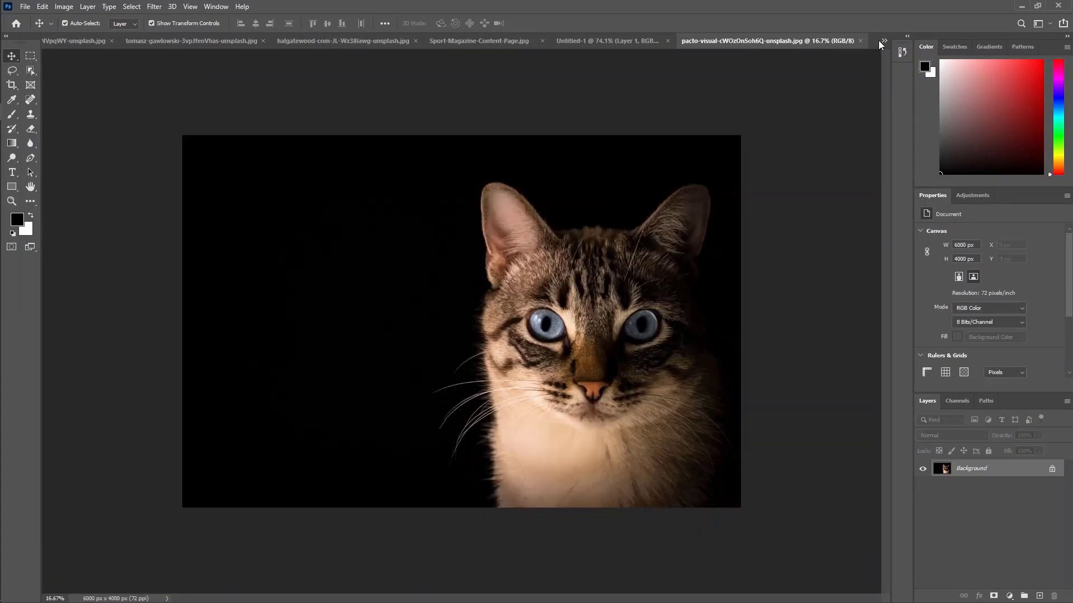
{"action": "left_click", "coordinate": [859, 41]}
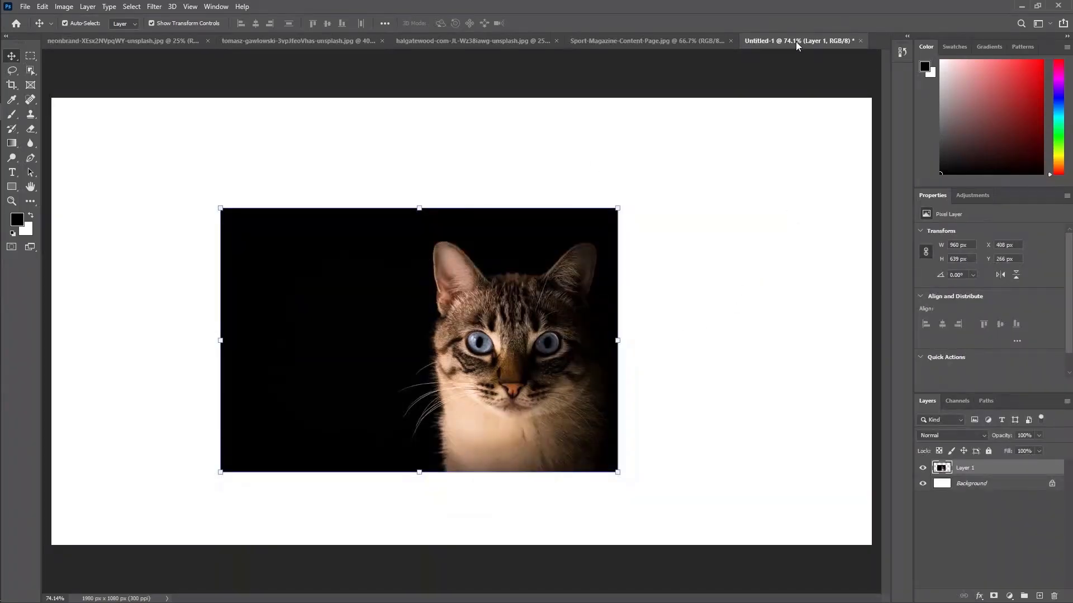
{"action": "left_click", "coordinate": [636, 41]}
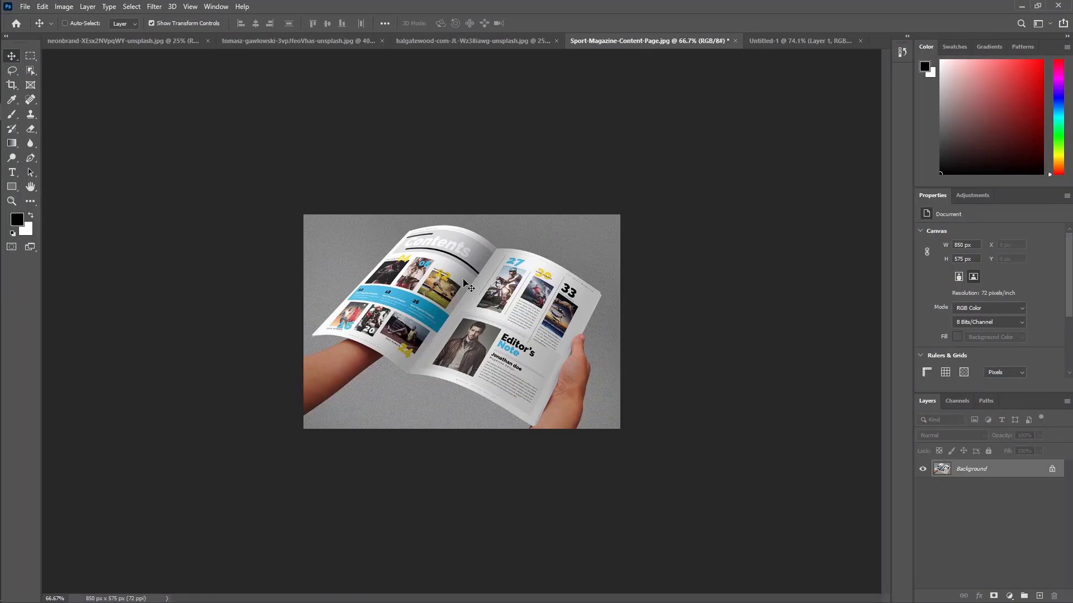
{"action": "scroll", "coordinate": [463, 283], "scroll_direction": "up", "scroll_amount": 5}
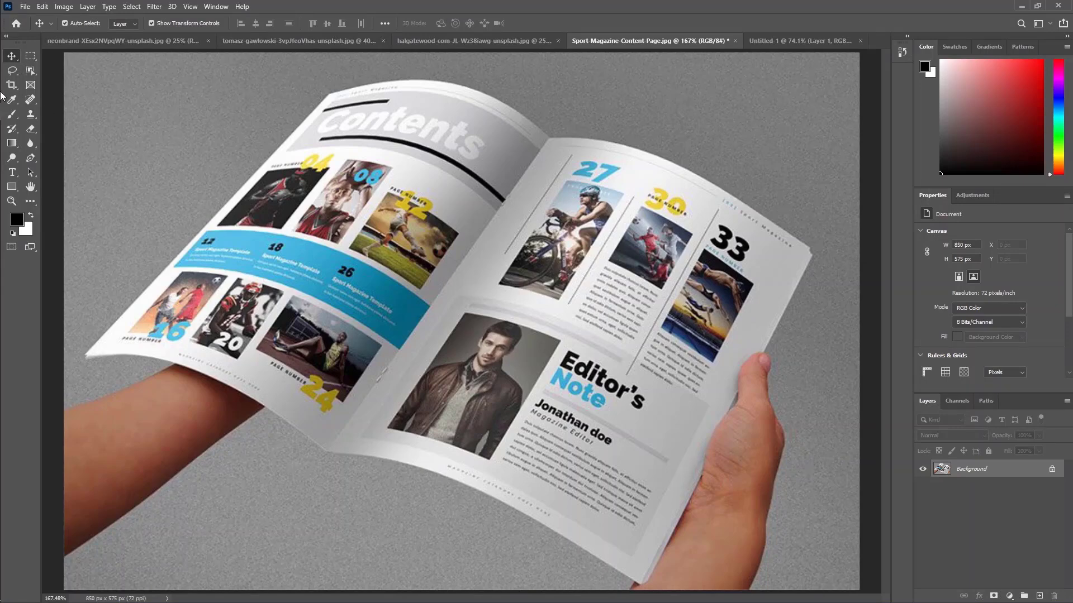
- Place the "images" magazine cover from the meeting folder over the contents page, at about X 165 px, Y 82 px
{"action": "left_click", "coordinate": [19, 81]}
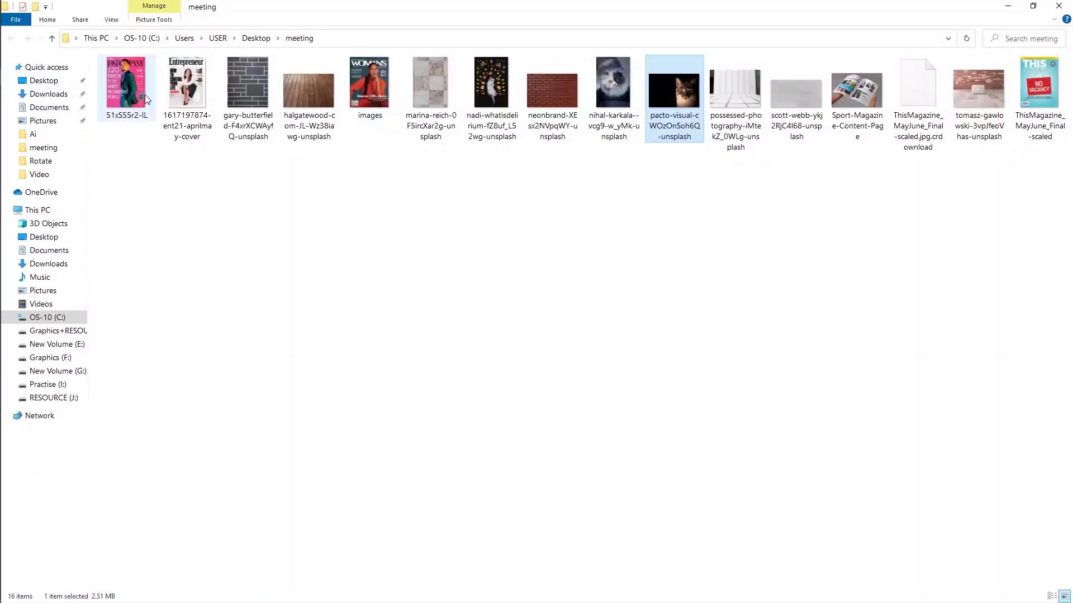
{"action": "mouse_move", "coordinate": [197, 89]}
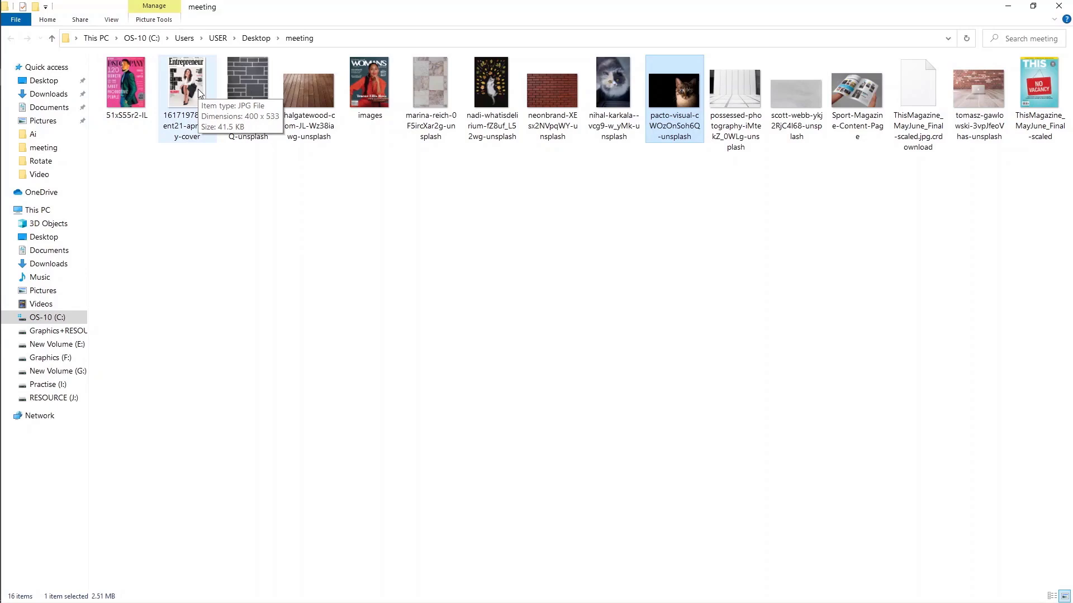
{"action": "left_click_drag", "start_coordinate": [383, 79], "coordinate": [398, 259]}
{"action": "left_click_drag", "start_coordinate": [438, 291], "coordinate": [311, 218]}
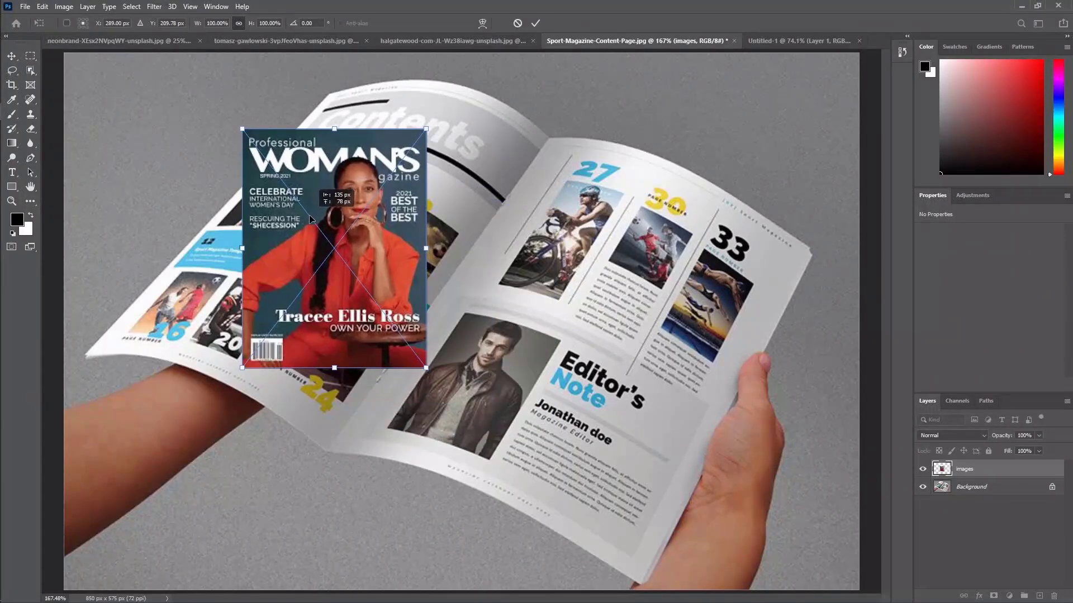
{"action": "left_click", "coordinate": [536, 23]}
{"action": "left_click_drag", "start_coordinate": [380, 234], "coordinate": [359, 236]}
- Start a Warp transform on the cover and fit its two top corners to the top corners of the magazine's contents page
{"action": "key", "text": "ctrl+1"}
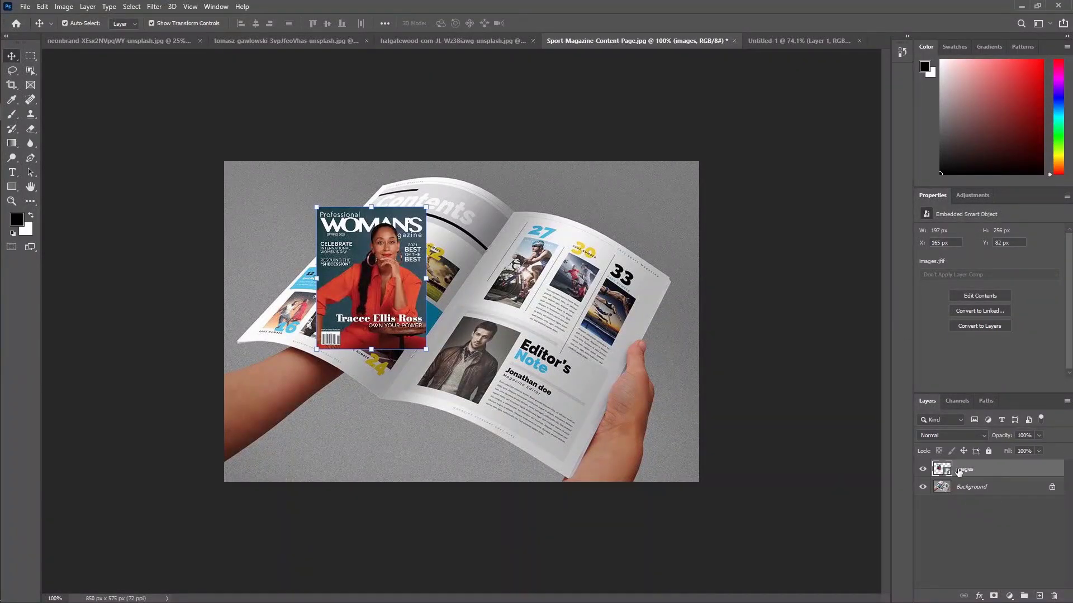
{"action": "left_click", "coordinate": [43, 7]}
{"action": "mouse_move", "coordinate": [84, 316]}
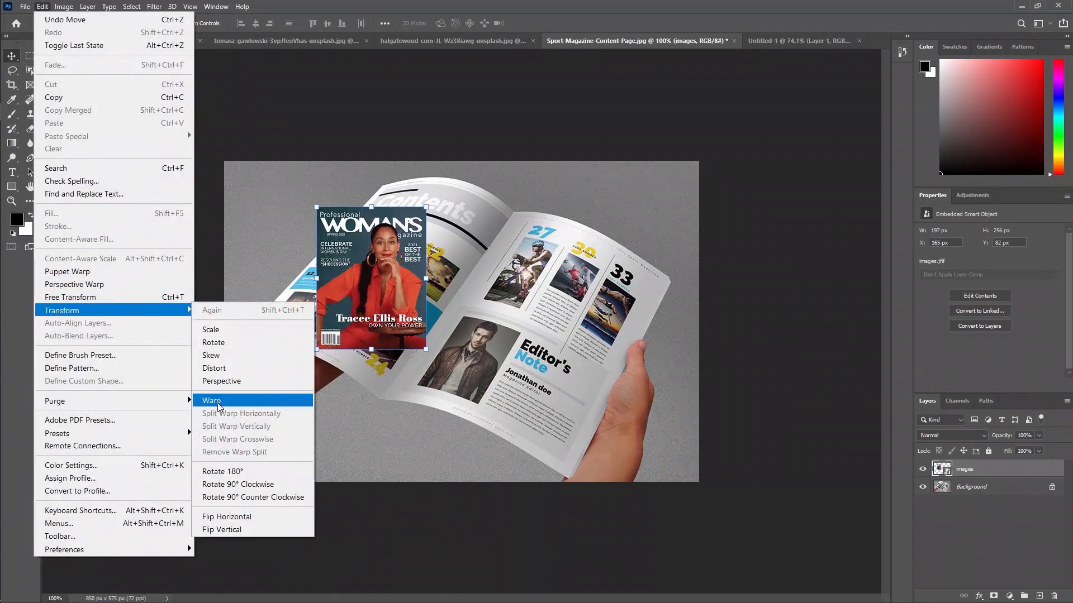
{"action": "left_click", "coordinate": [218, 404]}
{"action": "key", "text": "ctrl+plus"}
{"action": "key", "text": "ctrl+plus"}
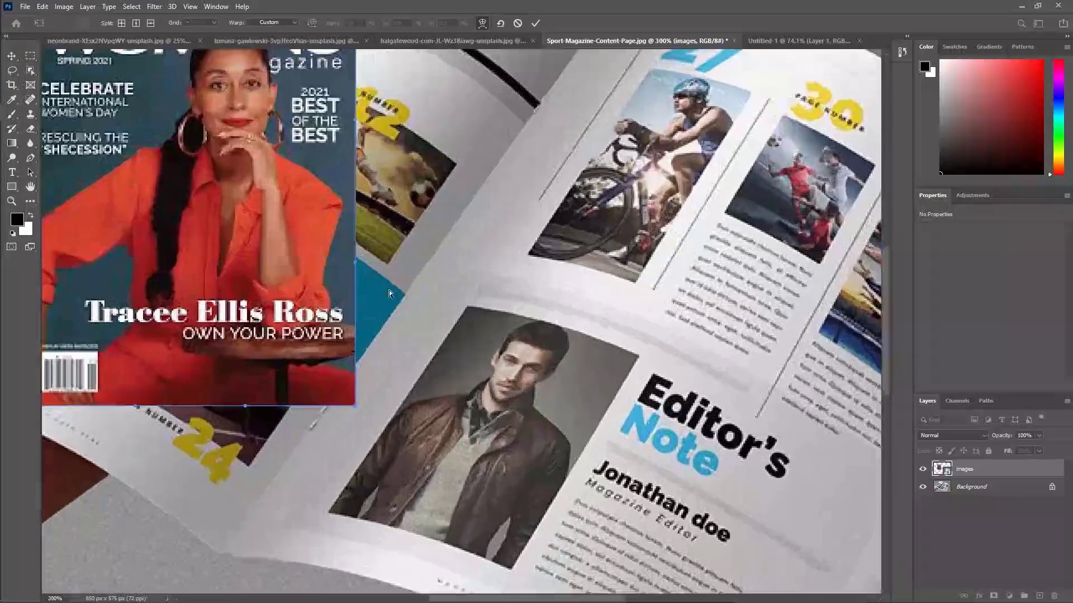
{"action": "left_click_drag", "start_coordinate": [404, 261], "coordinate": [566, 439]}
{"action": "left_click_drag", "start_coordinate": [710, 344], "coordinate": [533, 310]}
{"action": "left_click_drag", "start_coordinate": [453, 235], "coordinate": [720, 249]}
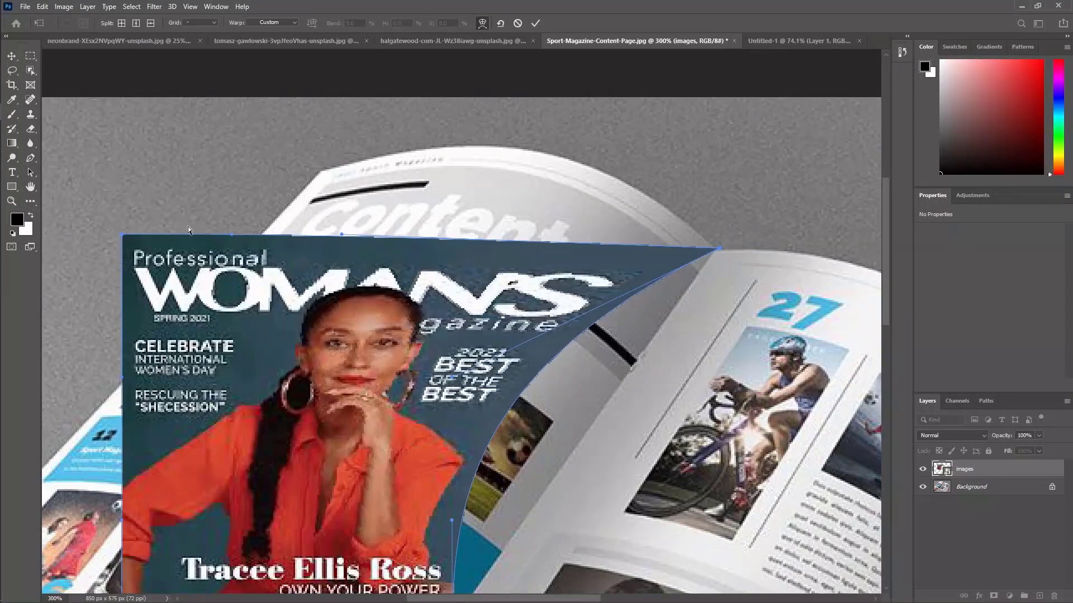
{"action": "left_click_drag", "start_coordinate": [124, 233], "coordinate": [320, 170]}
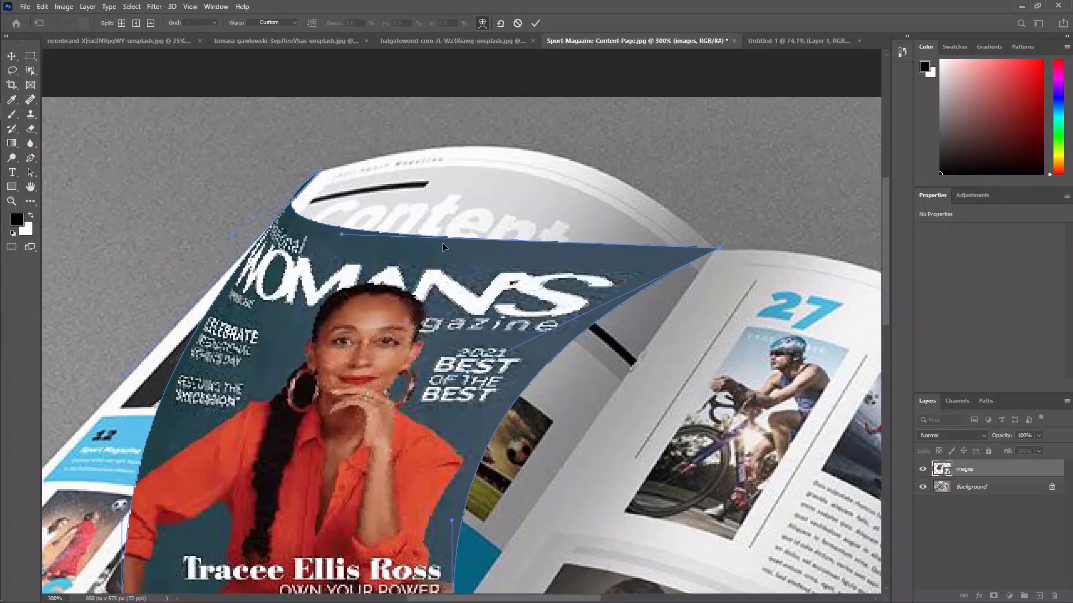
- Bend the cover's top edge with its warp handles to follow the curved top of the contents page
{"action": "left_click_drag", "start_coordinate": [342, 237], "coordinate": [517, 147]}
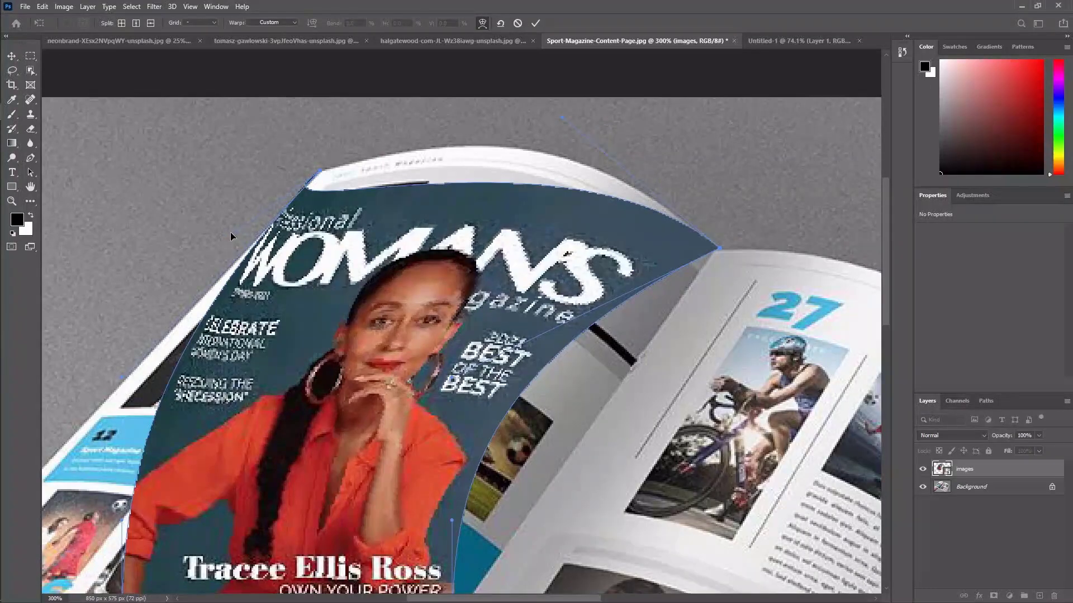
{"action": "left_click_drag", "start_coordinate": [436, 159], "coordinate": [431, 138]}
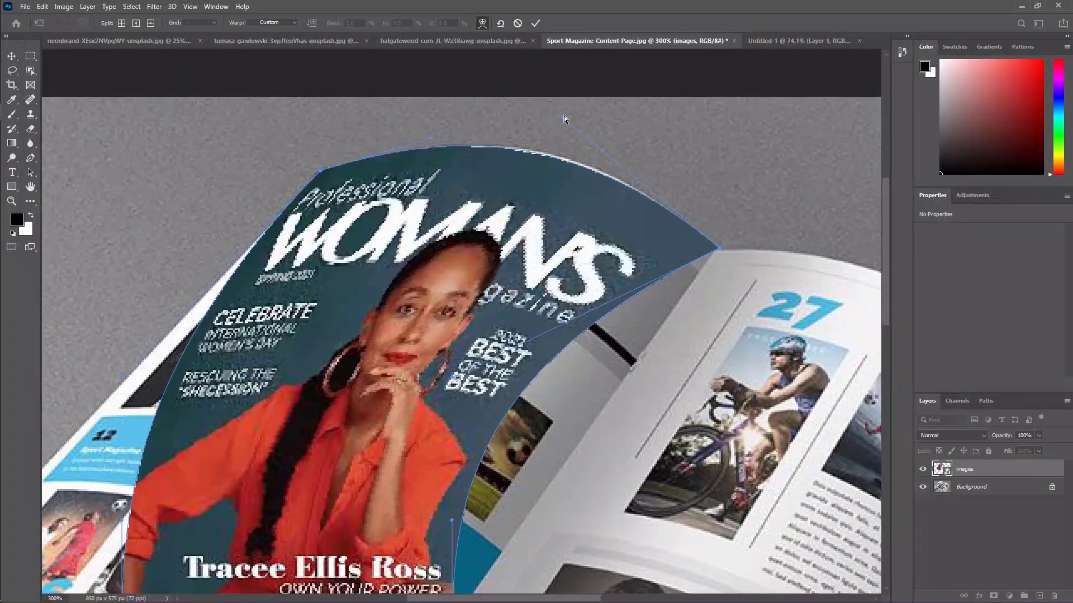
{"action": "left_click_drag", "start_coordinate": [561, 116], "coordinate": [578, 114]}
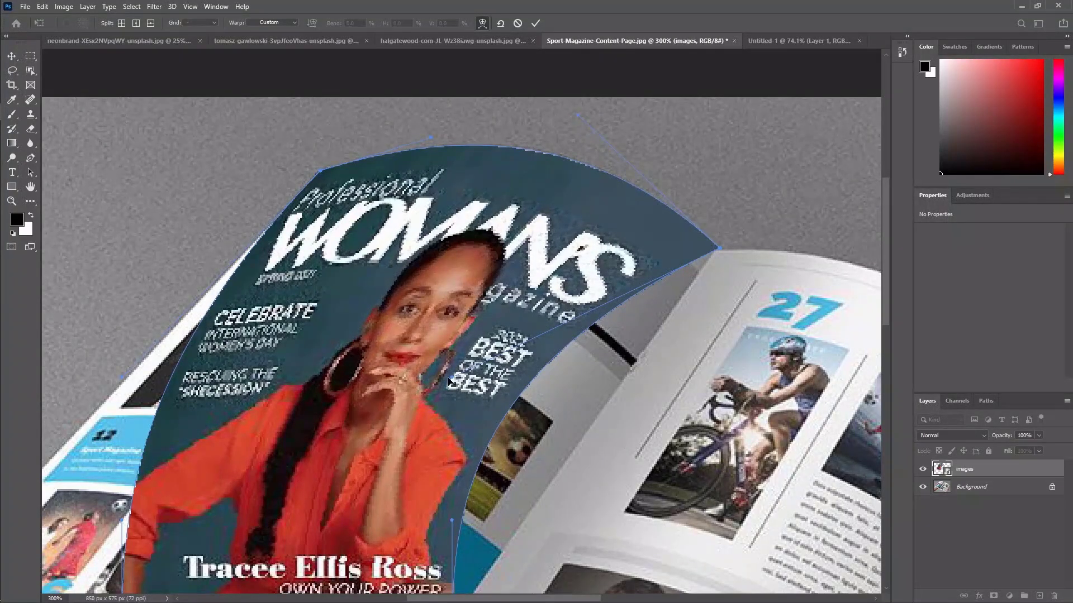
- Fit the cover's bottom-left corner to the contents page's bottom-left corner and straighten its left edge along the page
{"action": "left_click_drag", "start_coordinate": [453, 380], "coordinate": [603, 460]}
{"action": "left_click_drag", "start_coordinate": [600, 510], "coordinate": [682, 287]}
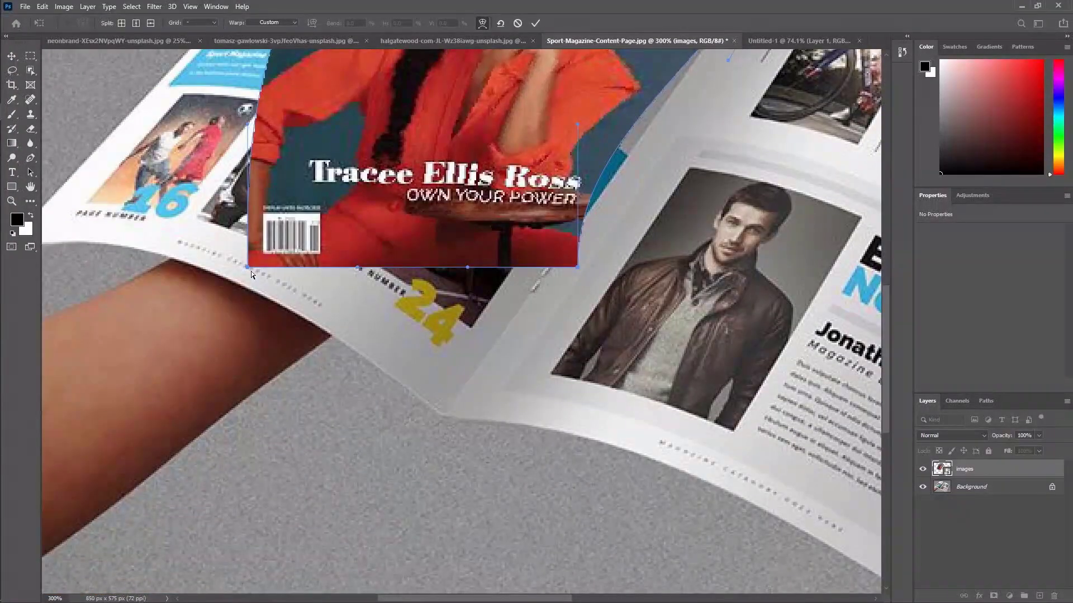
{"action": "left_click_drag", "start_coordinate": [245, 280], "coordinate": [141, 302]}
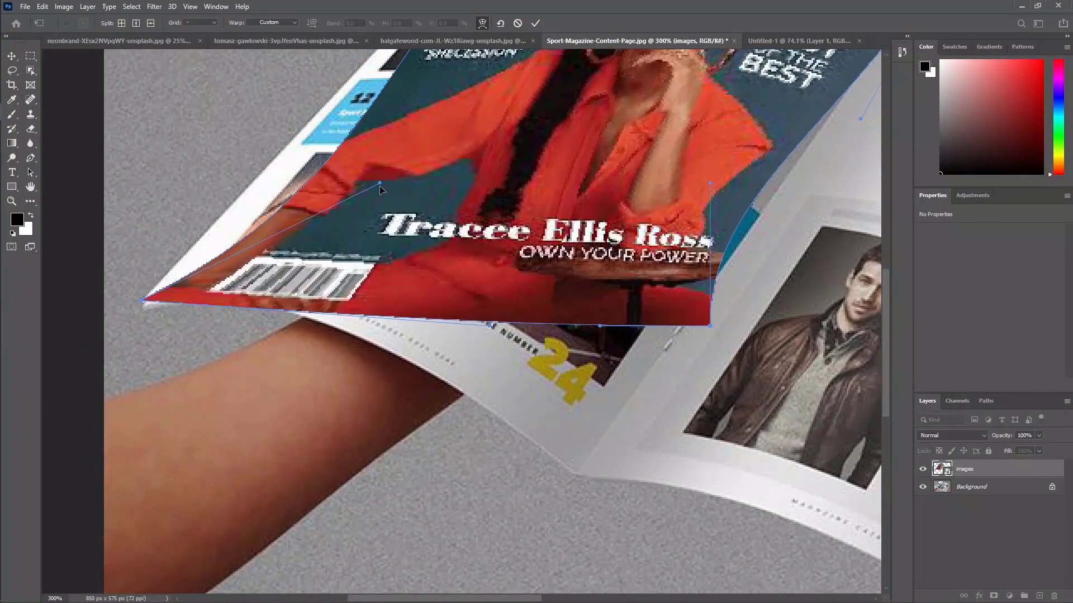
{"action": "left_click_drag", "start_coordinate": [381, 183], "coordinate": [318, 110]}
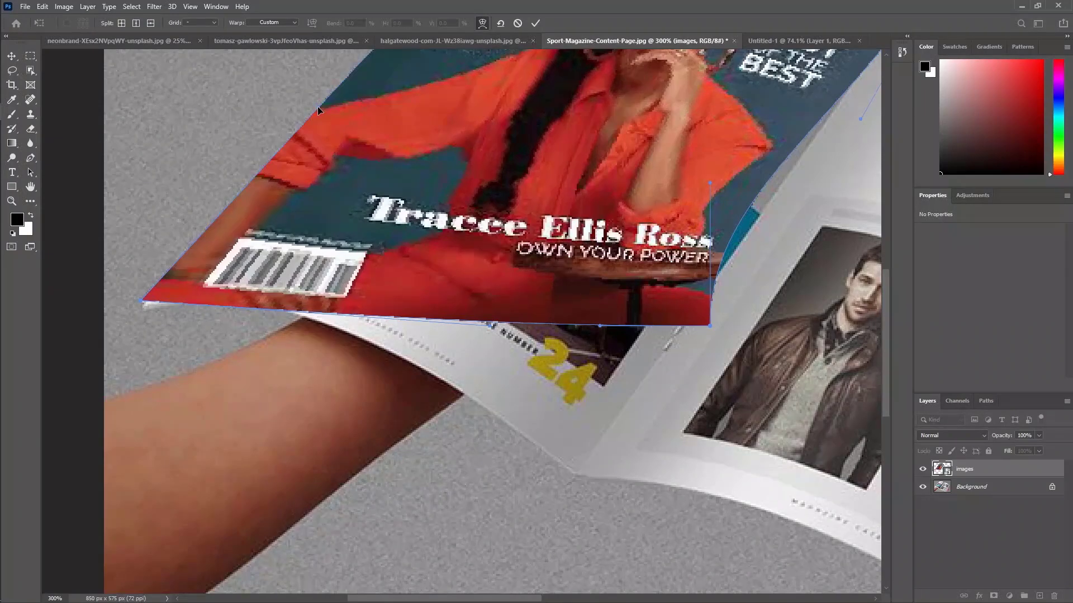
- Fit the cover's bottom-right corner to the foot of the magazine's spine and bend its bottom edge along the curved page
{"action": "left_click_drag", "start_coordinate": [710, 331], "coordinate": [576, 473]}
{"action": "left_click_drag", "start_coordinate": [600, 330], "coordinate": [490, 423]}
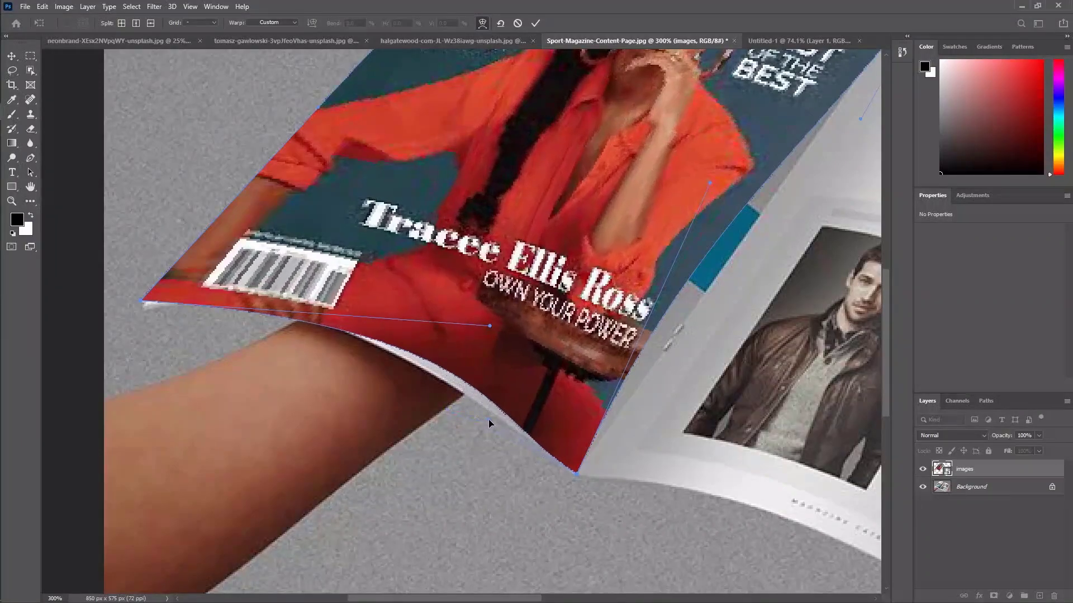
{"action": "left_click_drag", "start_coordinate": [489, 328], "coordinate": [437, 292]}
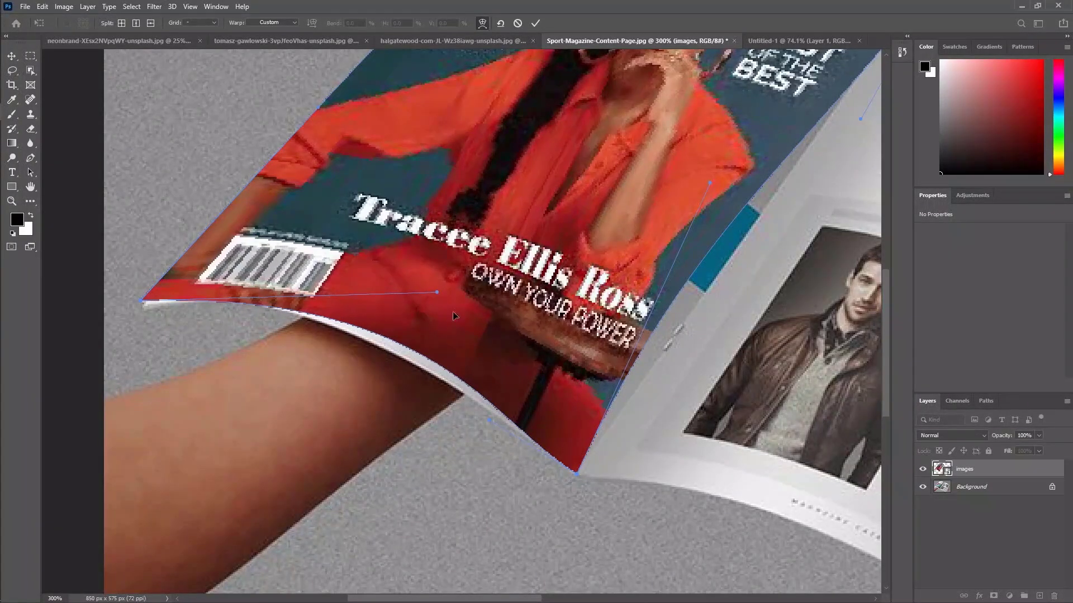
{"action": "left_click_drag", "start_coordinate": [489, 419], "coordinate": [525, 452]}
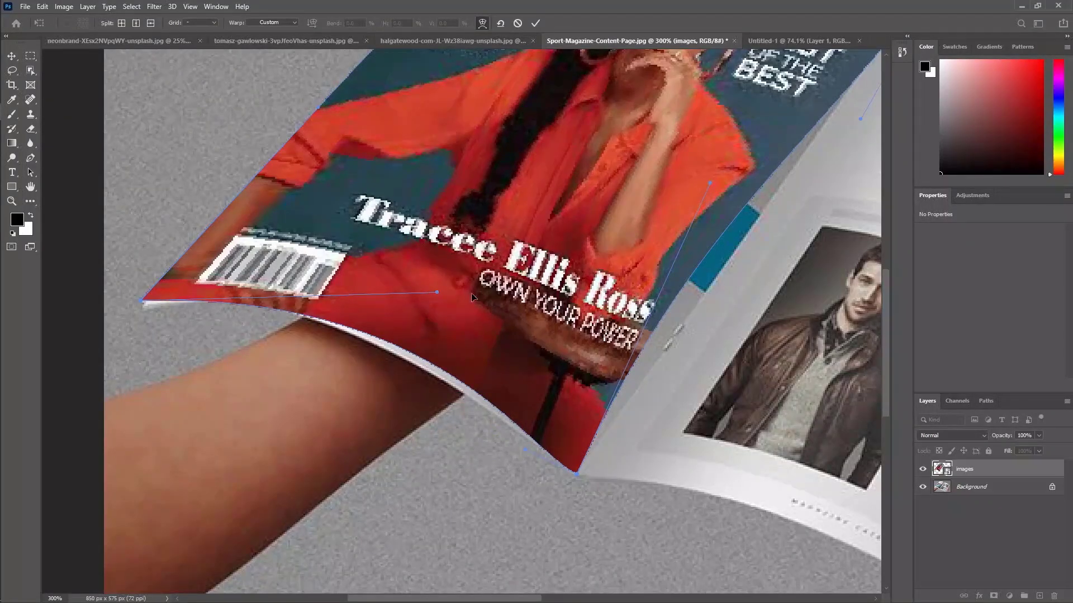
{"action": "left_click_drag", "start_coordinate": [437, 295], "coordinate": [412, 302]}
- Straighten the cover's right edge along the magazine's spine and apply the warp
{"action": "left_click_drag", "start_coordinate": [633, 252], "coordinate": [508, 314]}
{"action": "left_click_drag", "start_coordinate": [585, 246], "coordinate": [652, 250]}
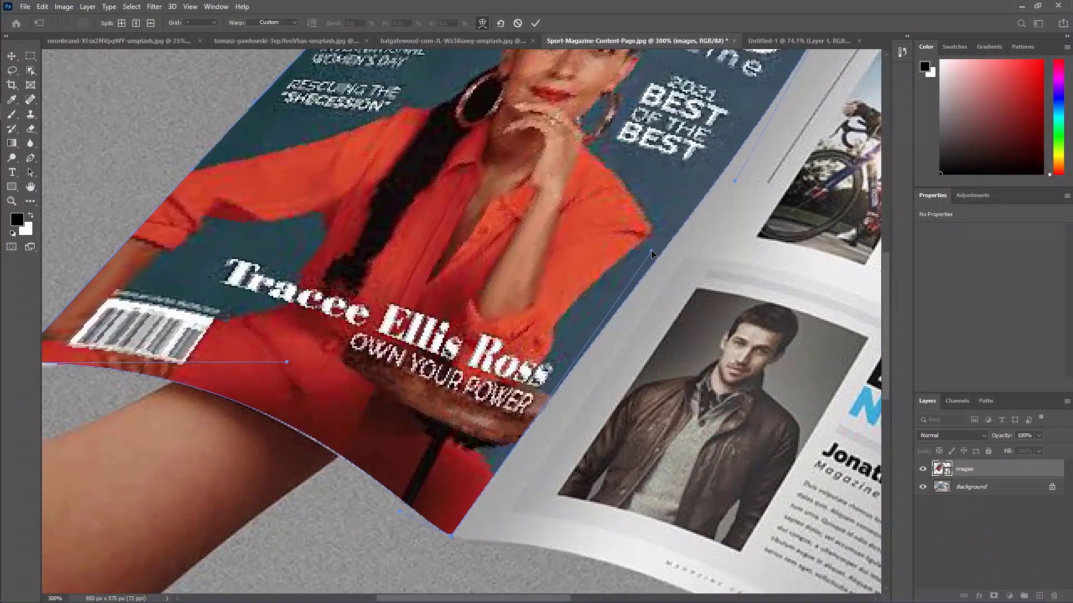
{"action": "left_click_drag", "start_coordinate": [706, 169], "coordinate": [552, 345]}
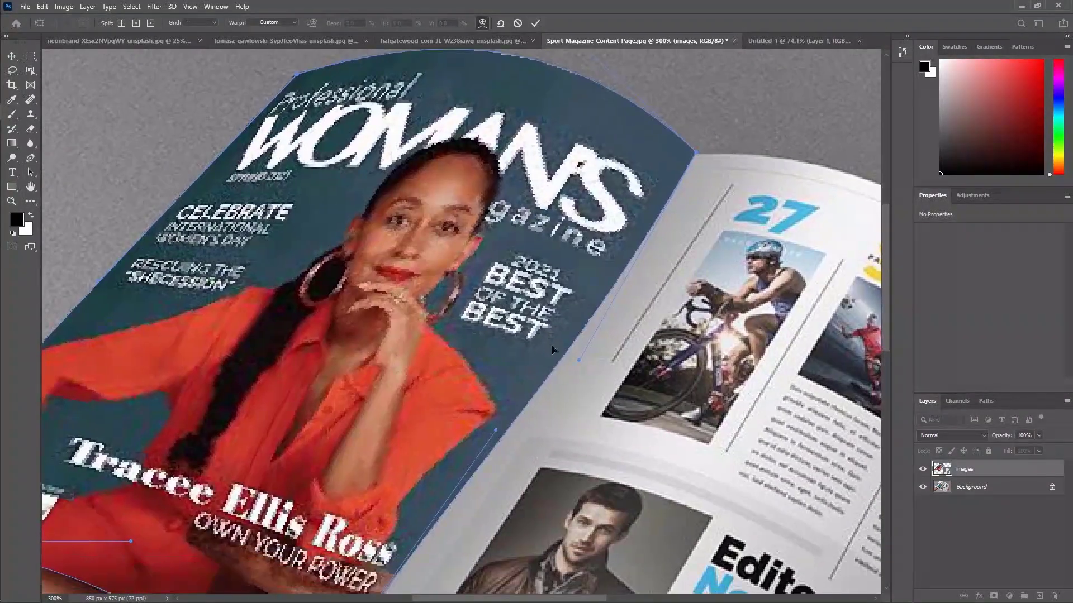
{"action": "left_click", "coordinate": [535, 23]}
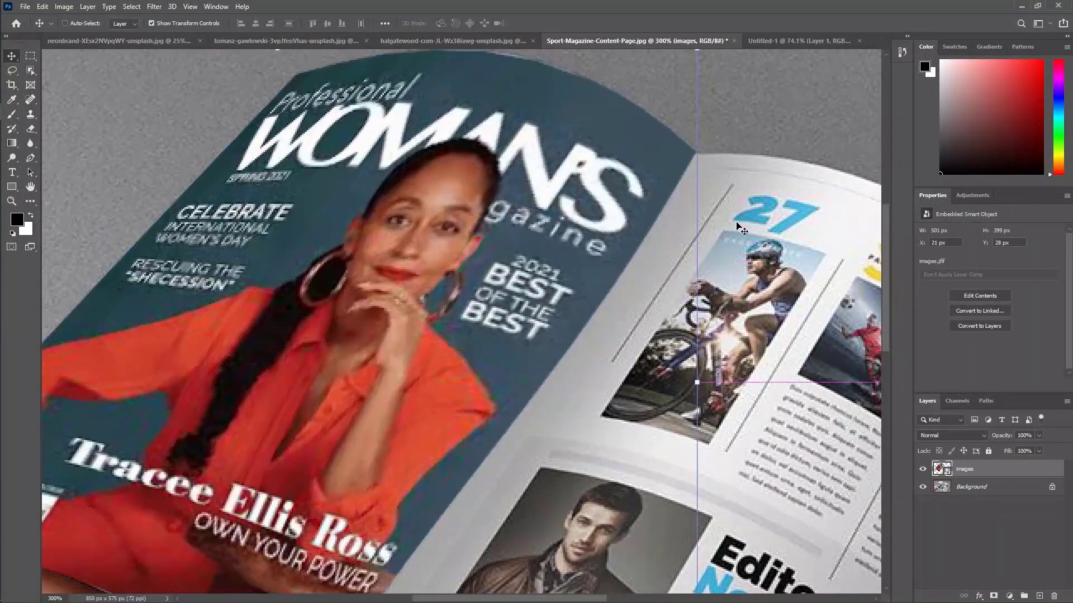
{"action": "key", "text": "ctrl+0"}
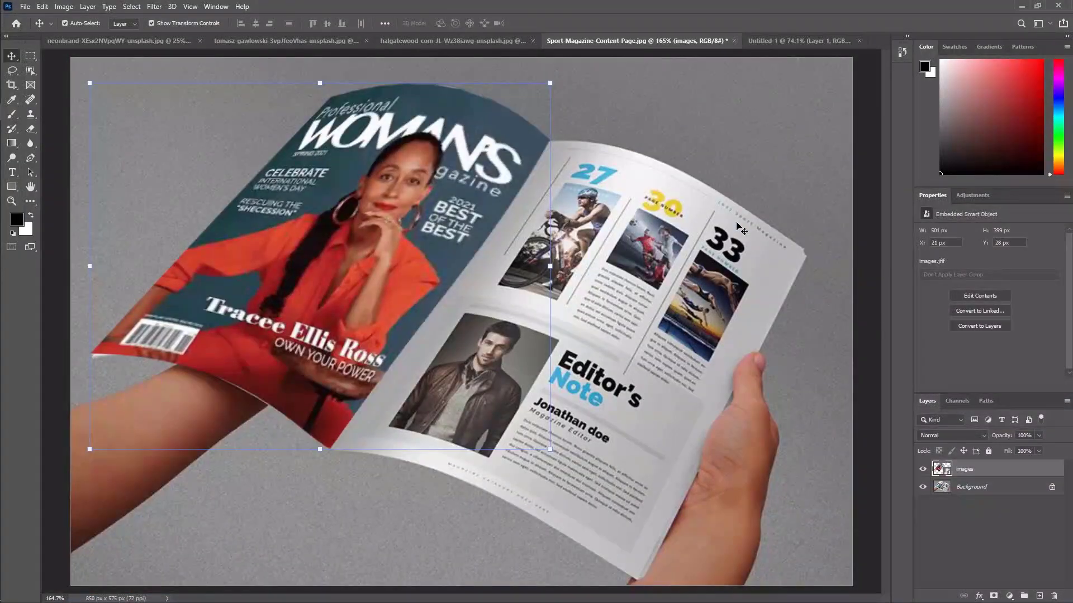
- Place the "51xS55r2-IL" cover from the meeting folder over the magazine's right-hand page, scaled to about 173 × 227 px
{"action": "mouse_move", "coordinate": [1, 58]}
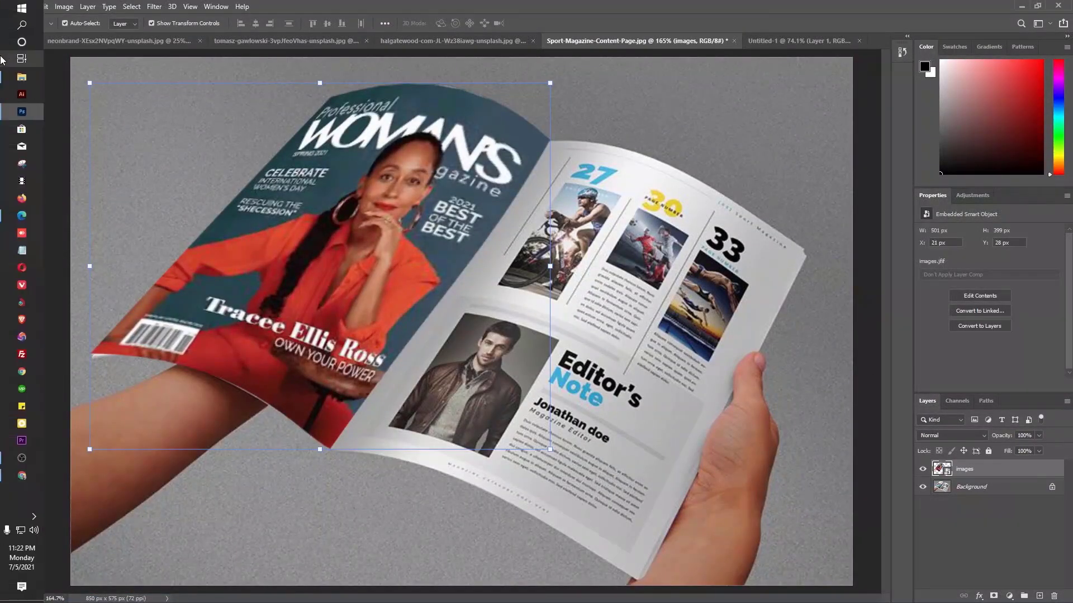
{"action": "left_click", "coordinate": [22, 76]}
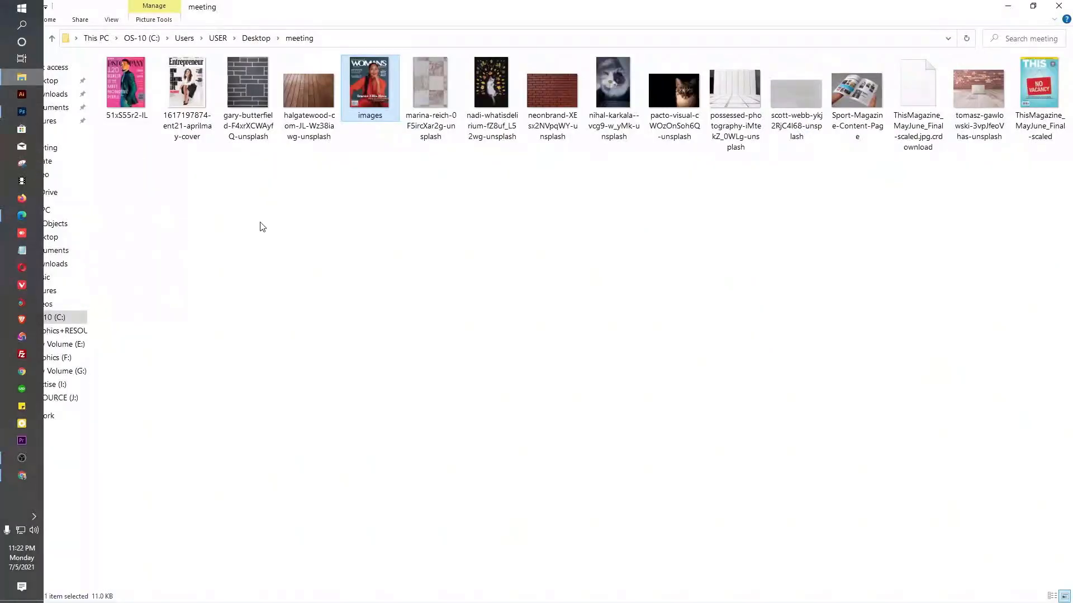
{"action": "left_click_drag", "start_coordinate": [130, 80], "coordinate": [504, 332]}
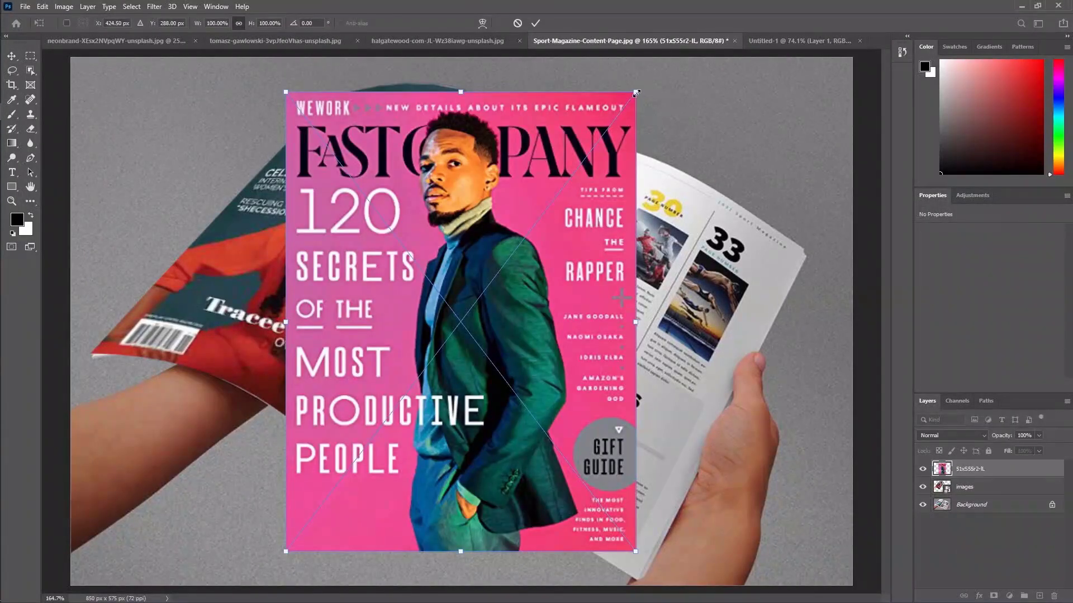
{"action": "left_click_drag", "start_coordinate": [635, 91], "coordinate": [571, 178]}
{"action": "left_click_drag", "start_coordinate": [500, 248], "coordinate": [667, 283]}
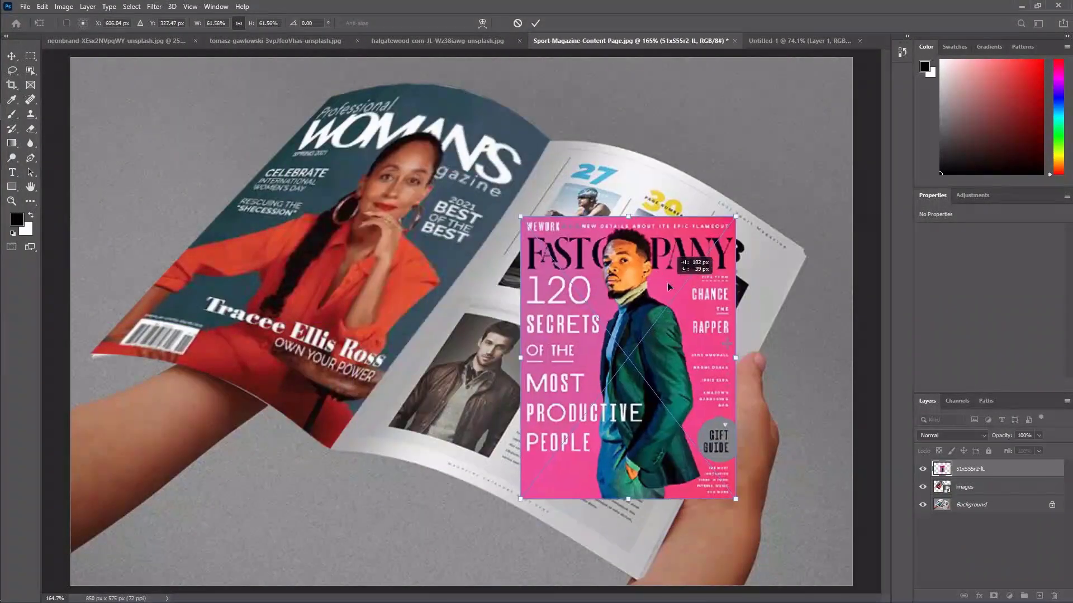
{"action": "left_click_drag", "start_coordinate": [734, 215], "coordinate": [707, 253]}
{"action": "left_click", "coordinate": [535, 23]}
{"action": "left_click_drag", "start_coordinate": [658, 390], "coordinate": [618, 385]}
- Start a Warp transform on the pink cover, fit its two top corners to the right-hand page and bend its top edge along the page
{"action": "left_click", "coordinate": [42, 7]}
{"action": "mouse_move", "coordinate": [68, 309]}
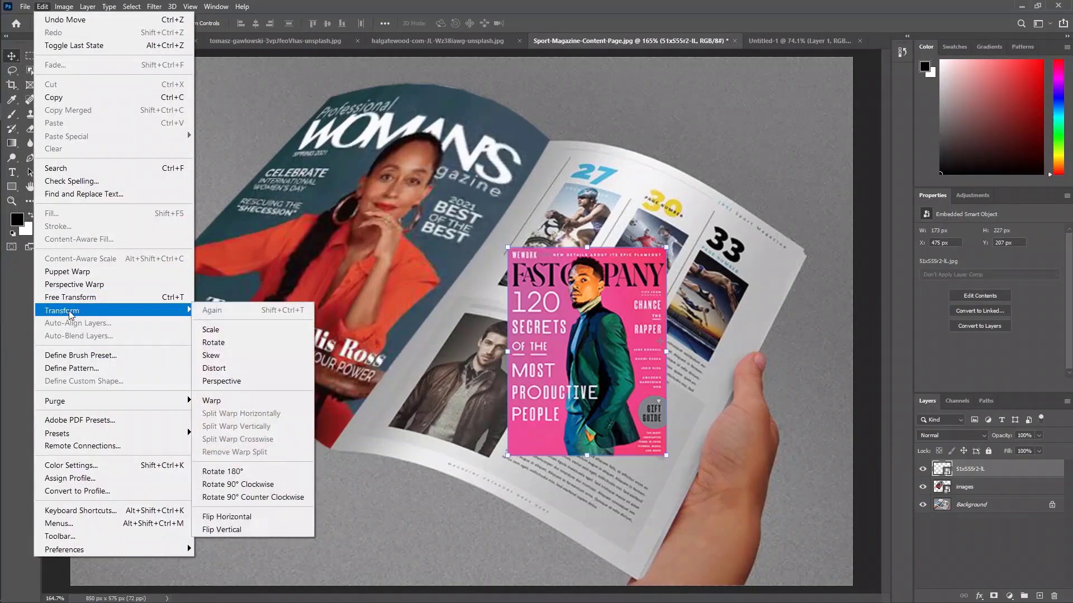
{"action": "left_click", "coordinate": [226, 400]}
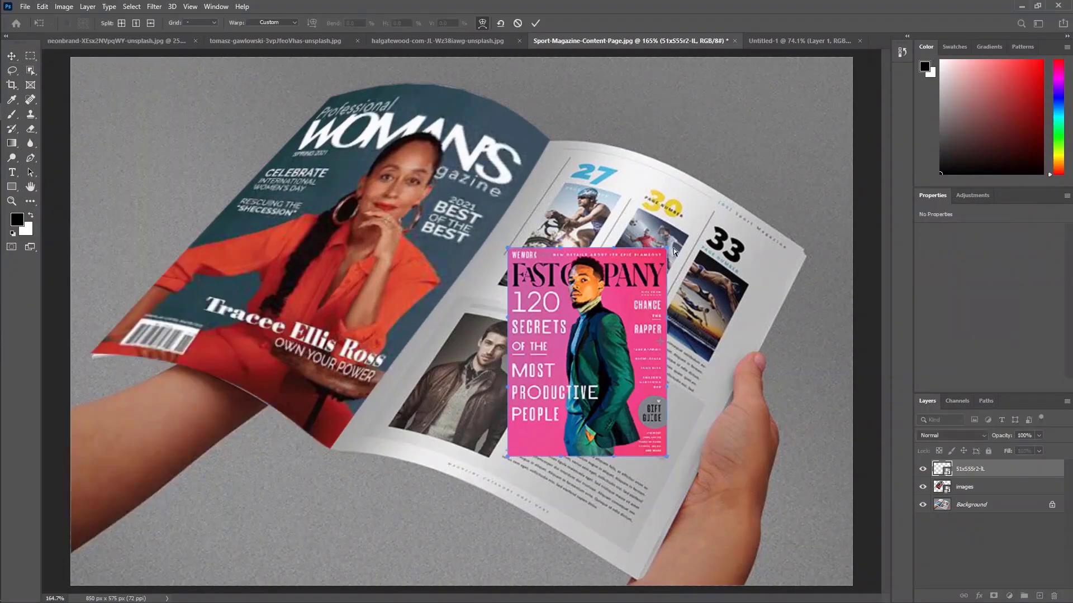
{"action": "left_click_drag", "start_coordinate": [667, 250], "coordinate": [802, 249]}
{"action": "left_click_drag", "start_coordinate": [507, 250], "coordinate": [545, 139]}
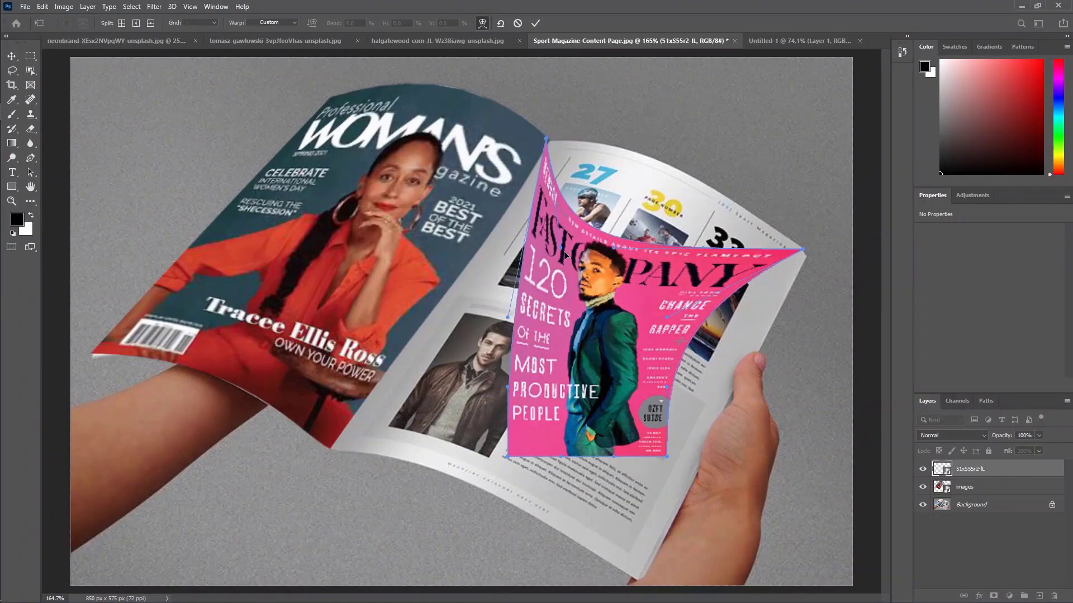
{"action": "left_click_drag", "start_coordinate": [560, 247], "coordinate": [728, 138]}
{"action": "left_click_drag", "start_coordinate": [614, 249], "coordinate": [748, 210]}
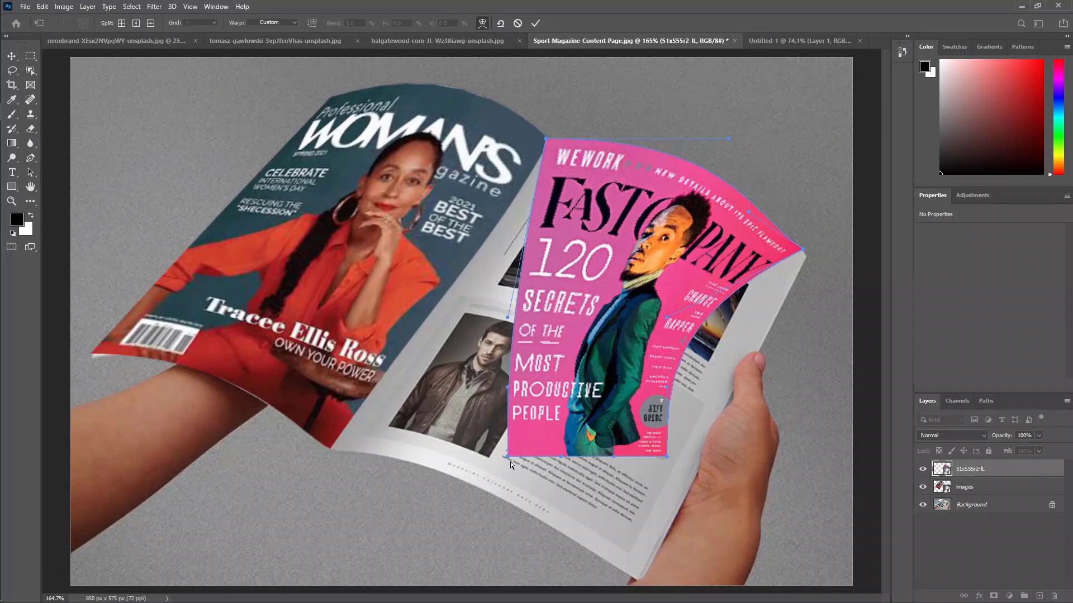
- Fit the pink cover's bottom-left corner to the foot of the spine and straighten its left edge along the spine
{"action": "left_click_drag", "start_coordinate": [507, 457], "coordinate": [330, 445]}
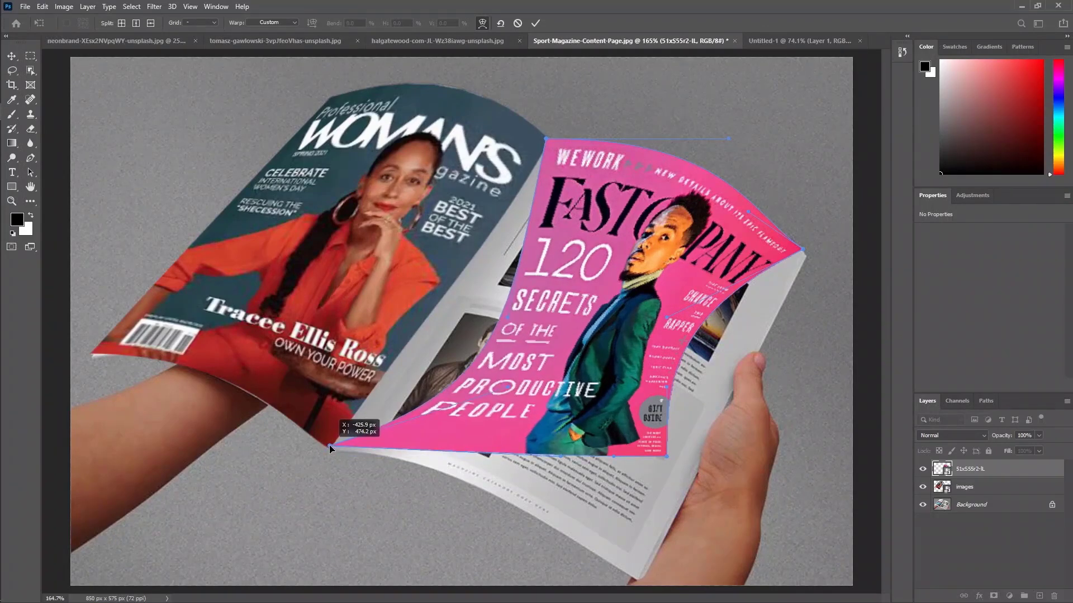
{"action": "left_click_drag", "start_coordinate": [510, 391], "coordinate": [447, 274]}
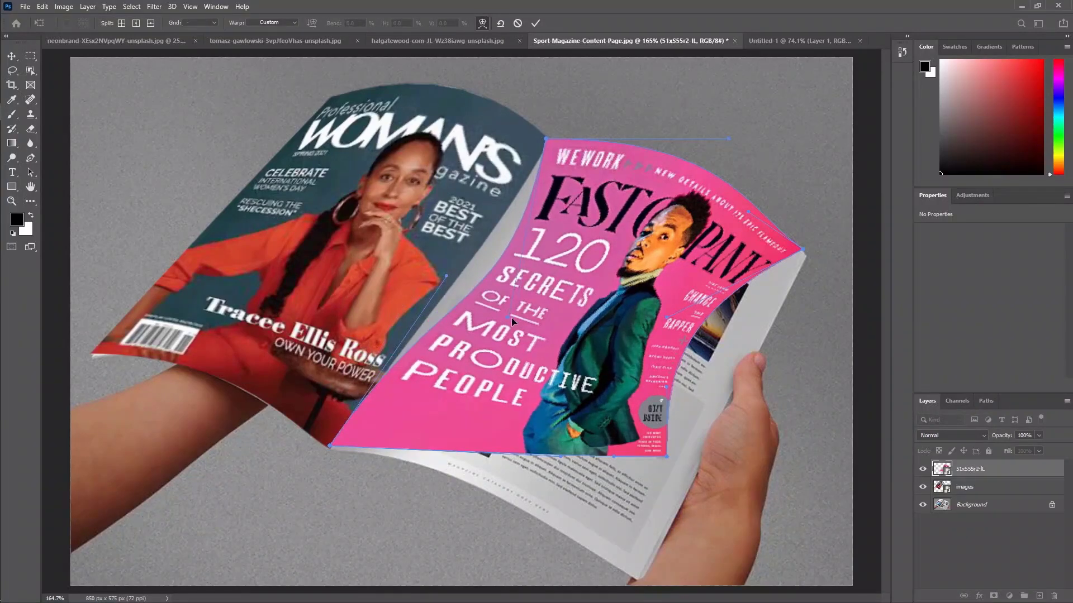
{"action": "left_click_drag", "start_coordinate": [507, 317], "coordinate": [475, 281]}
- Fit the pink cover's bottom-right corner to the page corner and shape its bottom and right edges along the page
{"action": "left_click_drag", "start_coordinate": [666, 456], "coordinate": [667, 458]}
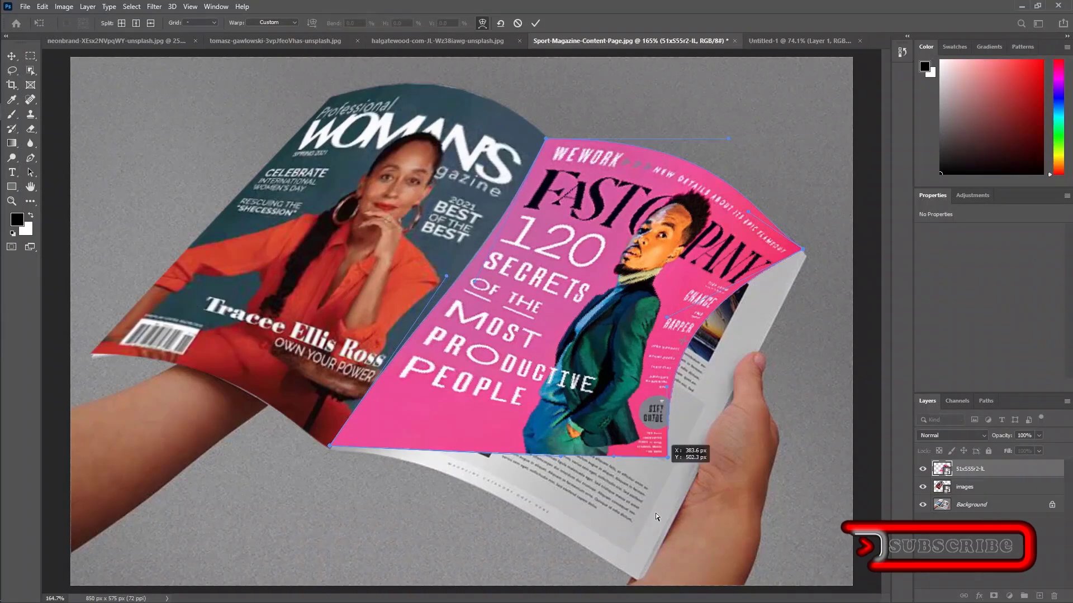
{"action": "left_click_drag", "start_coordinate": [657, 506], "coordinate": [641, 575]}
{"action": "left_click_drag", "start_coordinate": [613, 458], "coordinate": [539, 531]}
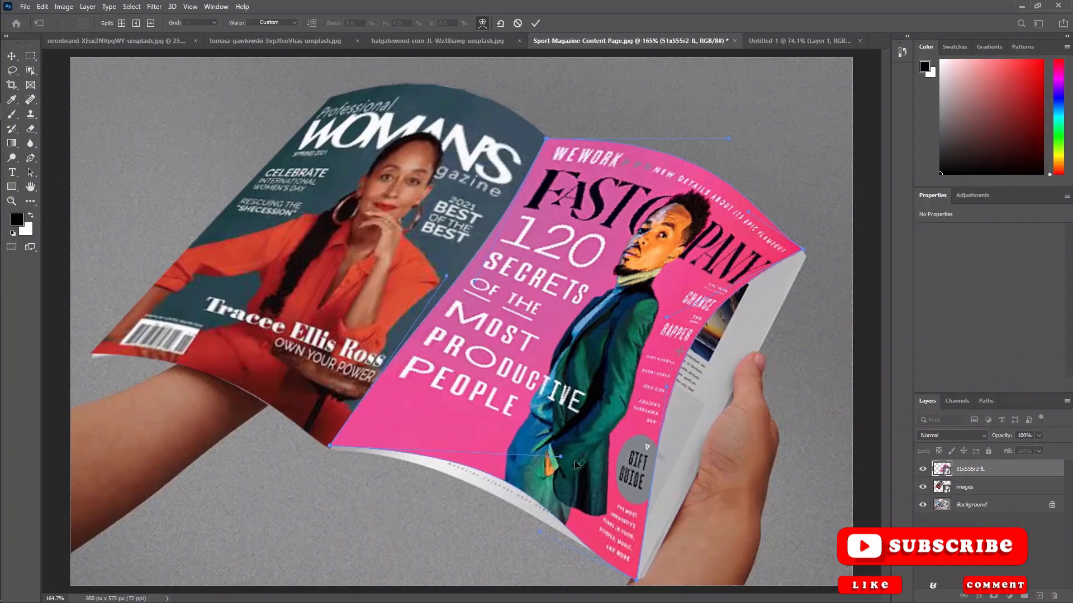
{"action": "left_click_drag", "start_coordinate": [561, 457], "coordinate": [500, 468]}
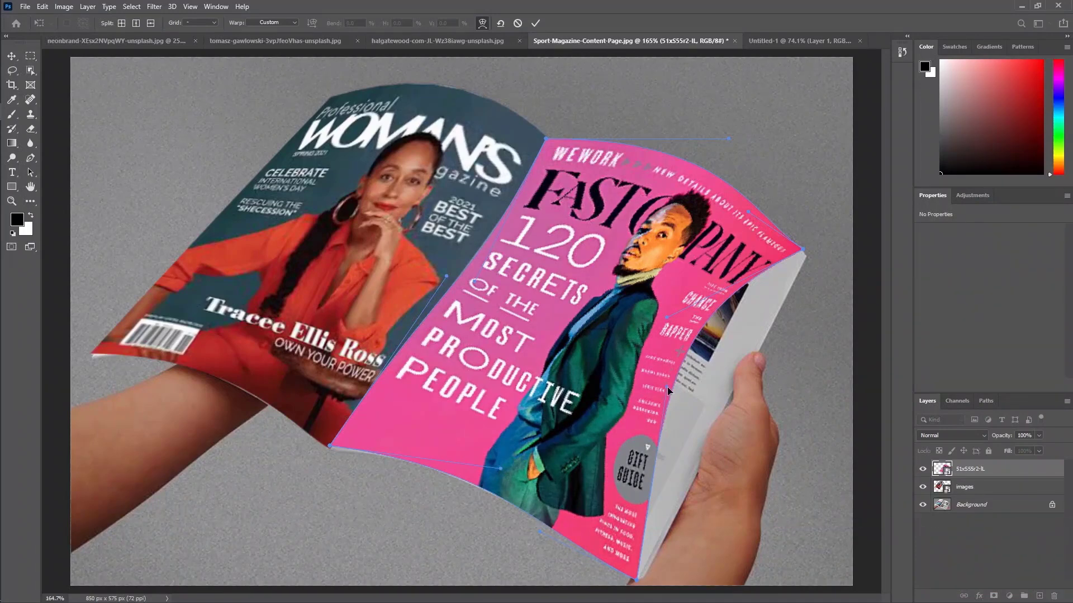
{"action": "left_click_drag", "start_coordinate": [674, 389], "coordinate": [719, 404]}
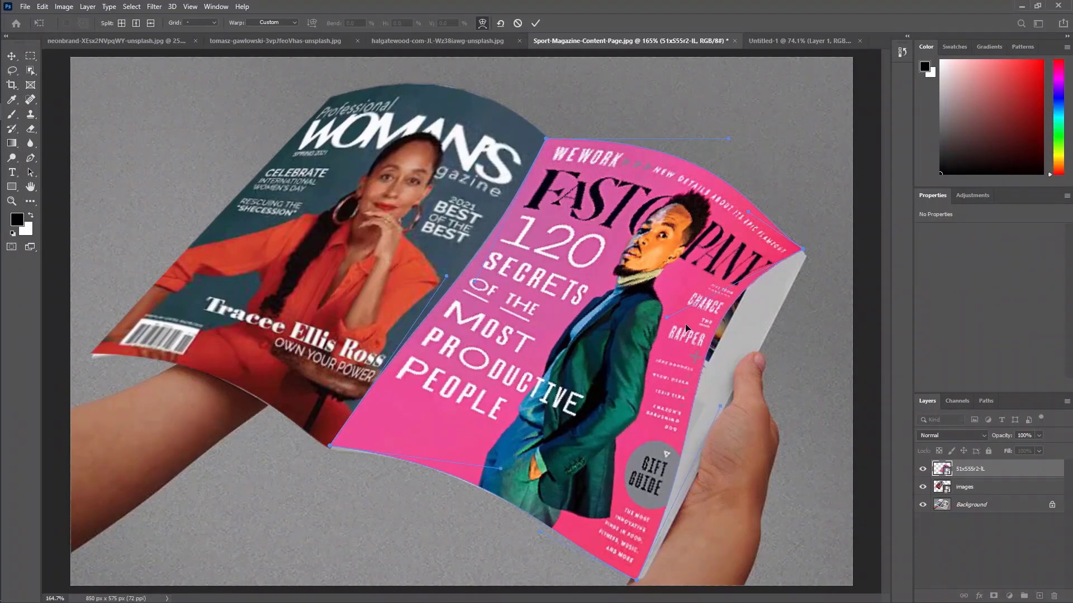
{"action": "left_click_drag", "start_coordinate": [666, 317], "coordinate": [767, 343]}
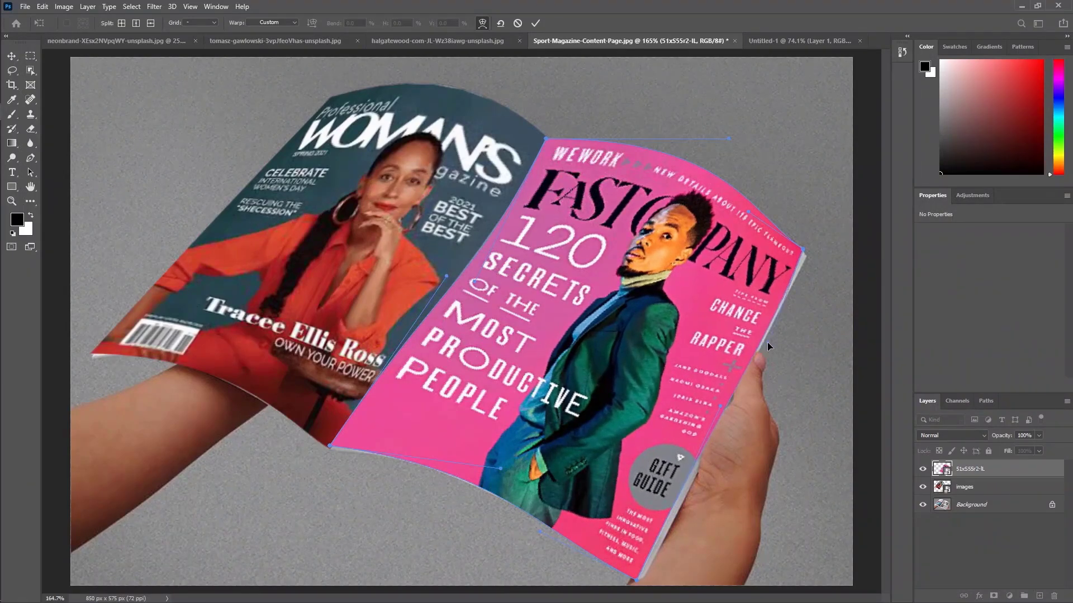
- Lower the pink cover layer's opacity to 51% to compare its edges with the page beneath
{"action": "key", "text": "ctrl+plus"}
{"action": "key", "text": "ctrl+plus"}
{"action": "key", "text": "ctrl+plus"}
{"action": "key", "text": "ctrl+plus"}
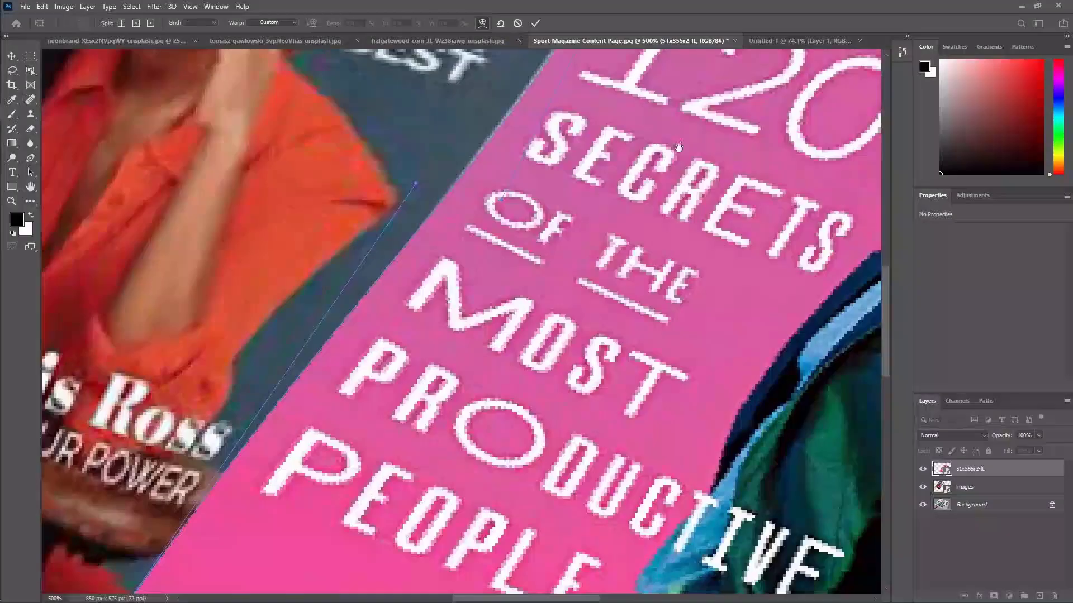
{"action": "left_click_drag", "start_coordinate": [678, 147], "coordinate": [532, 533]}
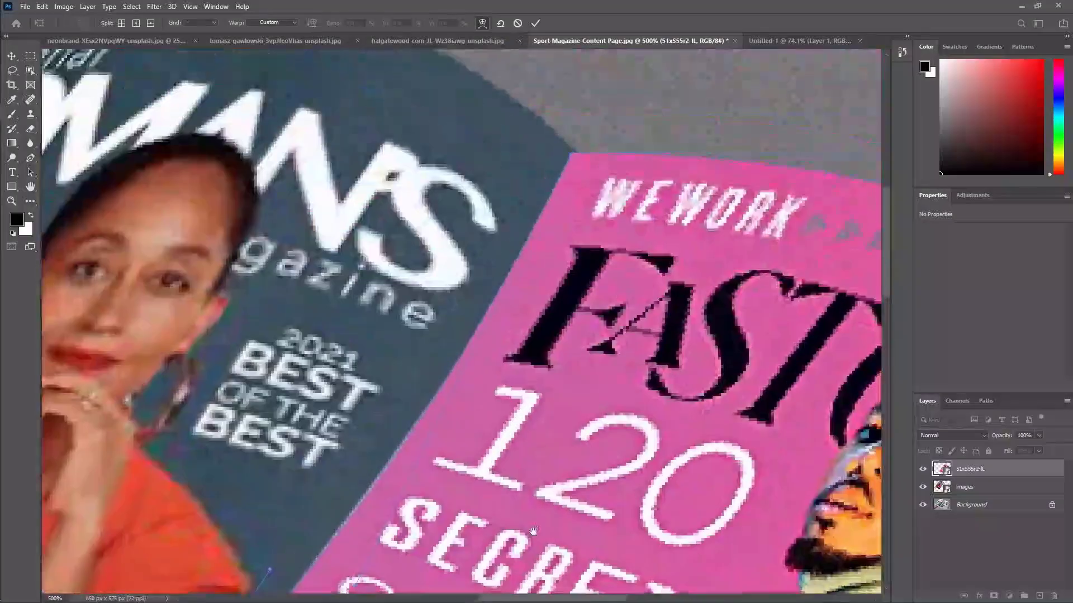
{"action": "left_click_drag", "start_coordinate": [631, 338], "coordinate": [625, 517]}
{"action": "mouse_move", "coordinate": [561, 335]}
{"action": "left_mouse_down"}
{"action": "mouse_move", "coordinate": [610, 361]}
{"action": "mouse_move", "coordinate": [570, 339]}
{"action": "left_mouse_up"}
{"action": "left_click_drag", "start_coordinate": [739, 417], "coordinate": [416, 298]}
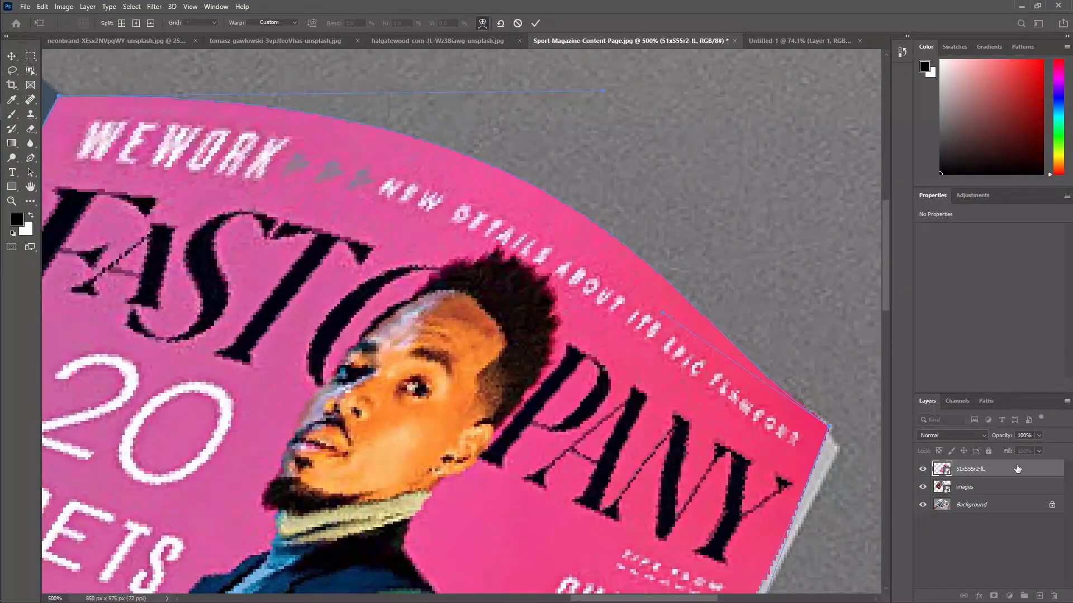
{"action": "left_click_drag", "start_coordinate": [1021, 449], "coordinate": [1014, 449]}
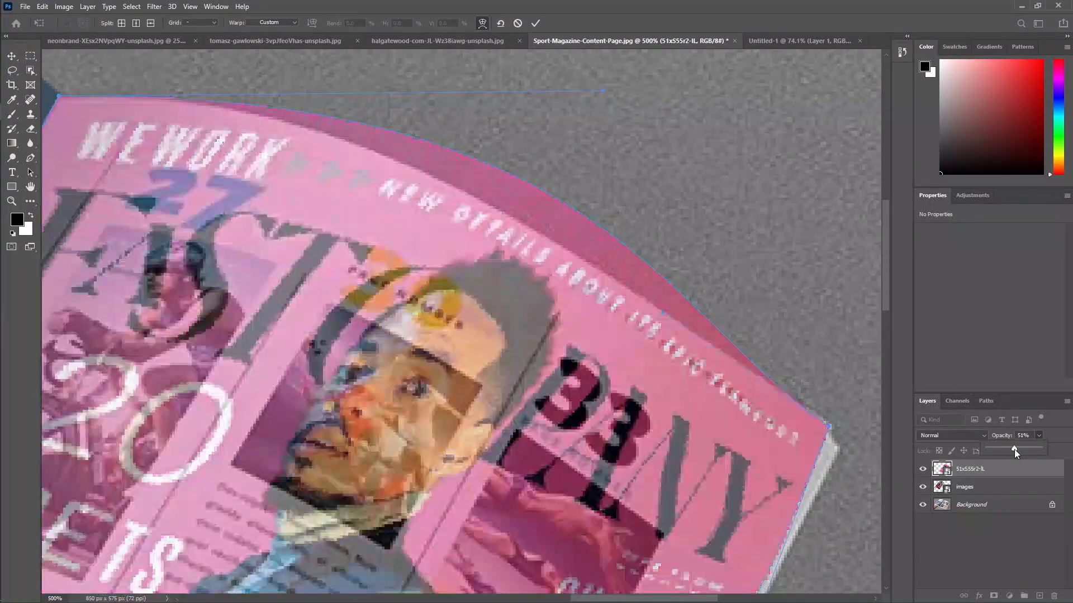
- Refine the pink cover's top edge with its warp handles to follow the curved top of the page beneath
{"action": "left_click_drag", "start_coordinate": [517, 267], "coordinate": [577, 353]}
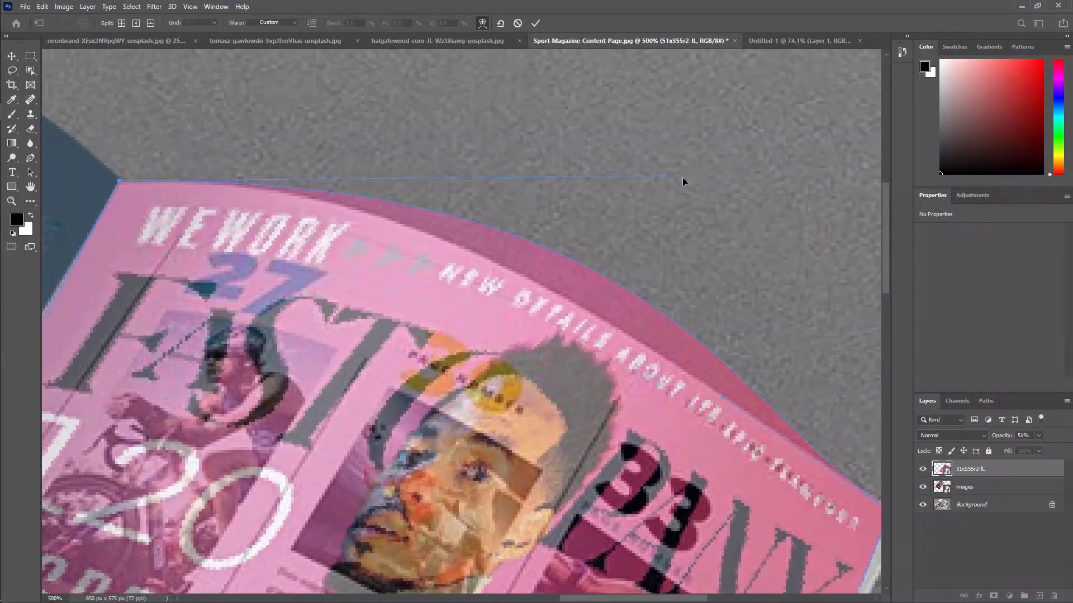
{"action": "left_click_drag", "start_coordinate": [663, 179], "coordinate": [519, 181]}
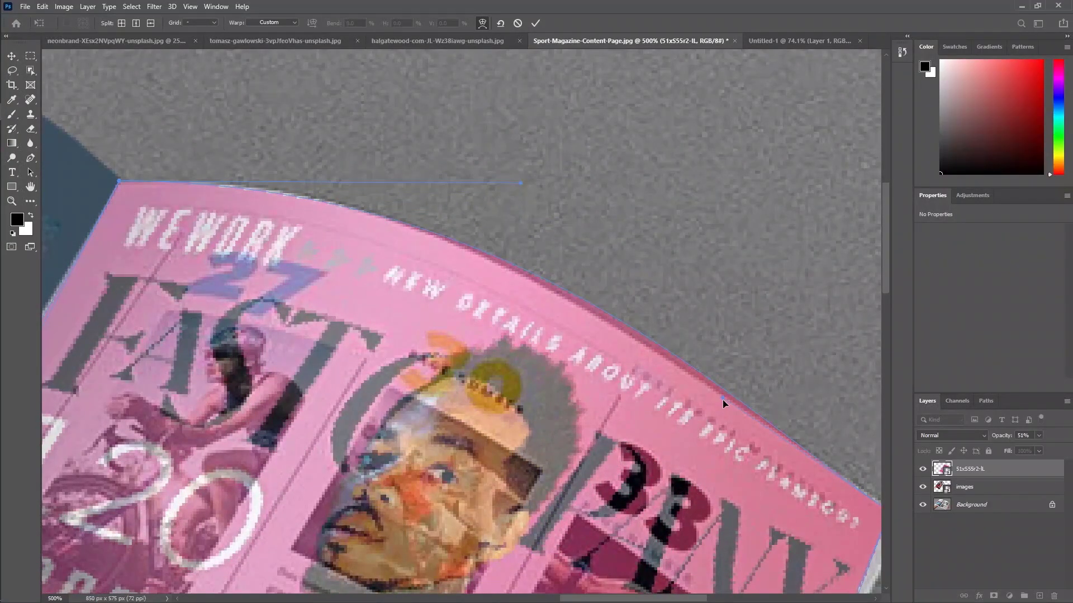
{"action": "left_click_drag", "start_coordinate": [721, 397], "coordinate": [725, 417]}
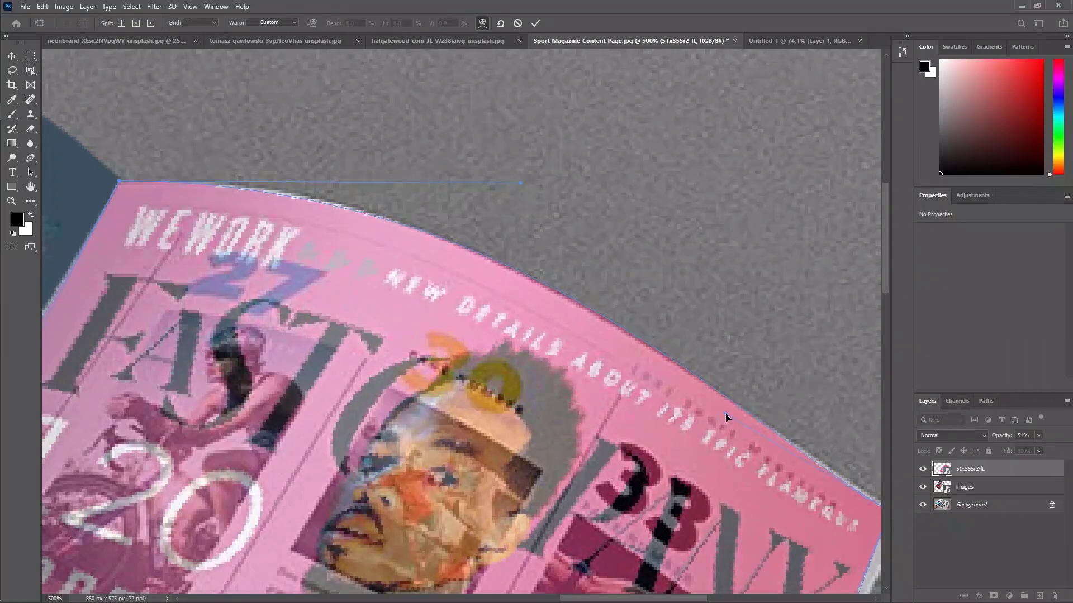
- Nudge the pink cover's bottom-left corner onto the page's bottom corner at the spine
{"action": "left_click_drag", "start_coordinate": [830, 509], "coordinate": [675, 296]}
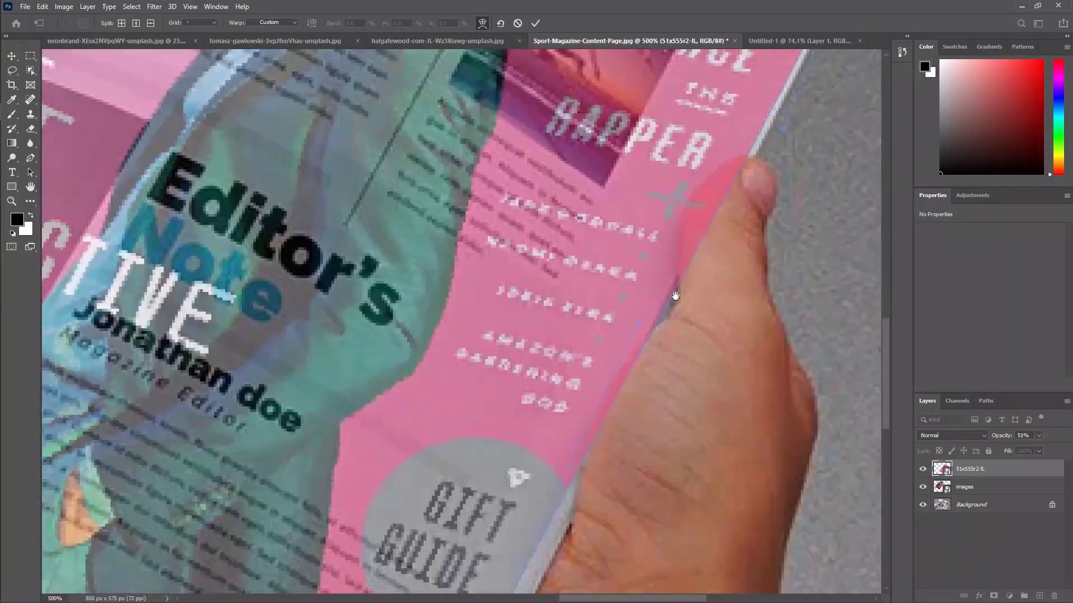
{"action": "left_click_drag", "start_coordinate": [640, 454], "coordinate": [681, 348]}
{"action": "key", "text": "ctrl+minus"}
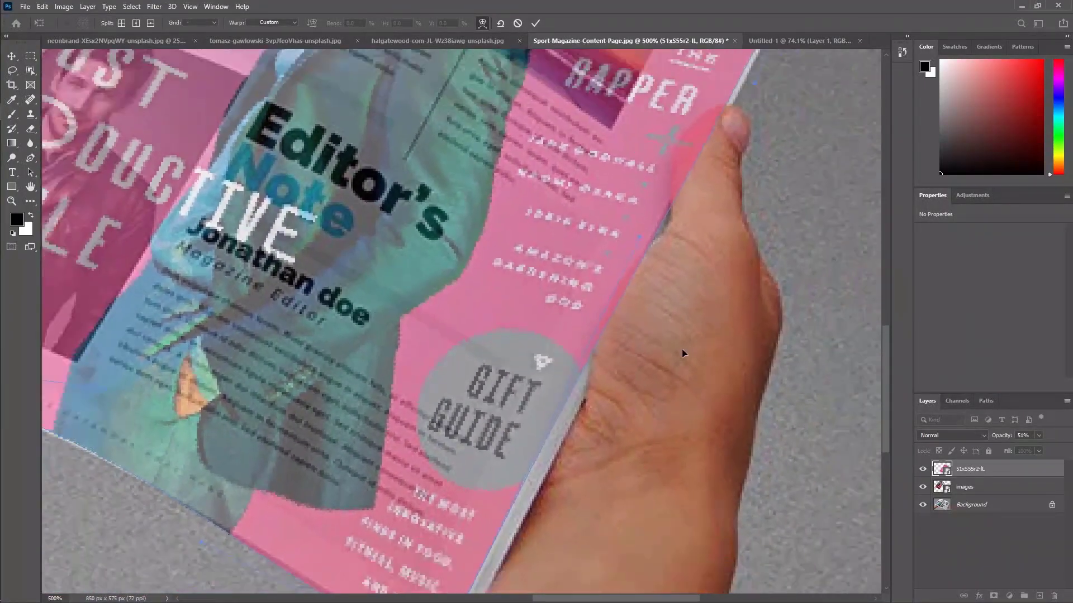
{"action": "key", "text": "ctrl+minus"}
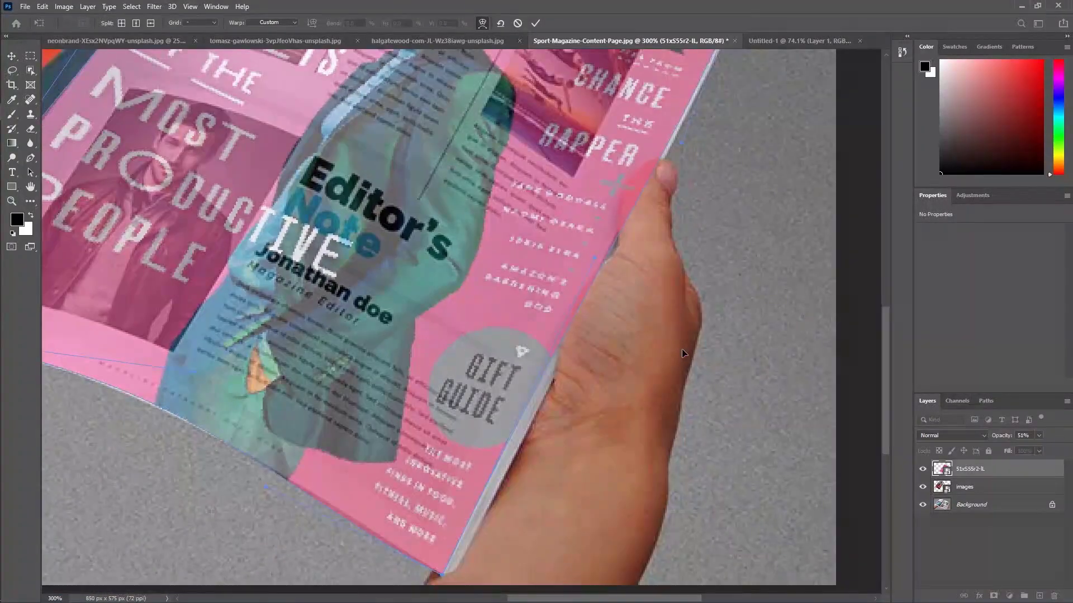
{"action": "scroll", "coordinate": [613, 392], "scroll_direction": "down", "scroll_amount": 3}
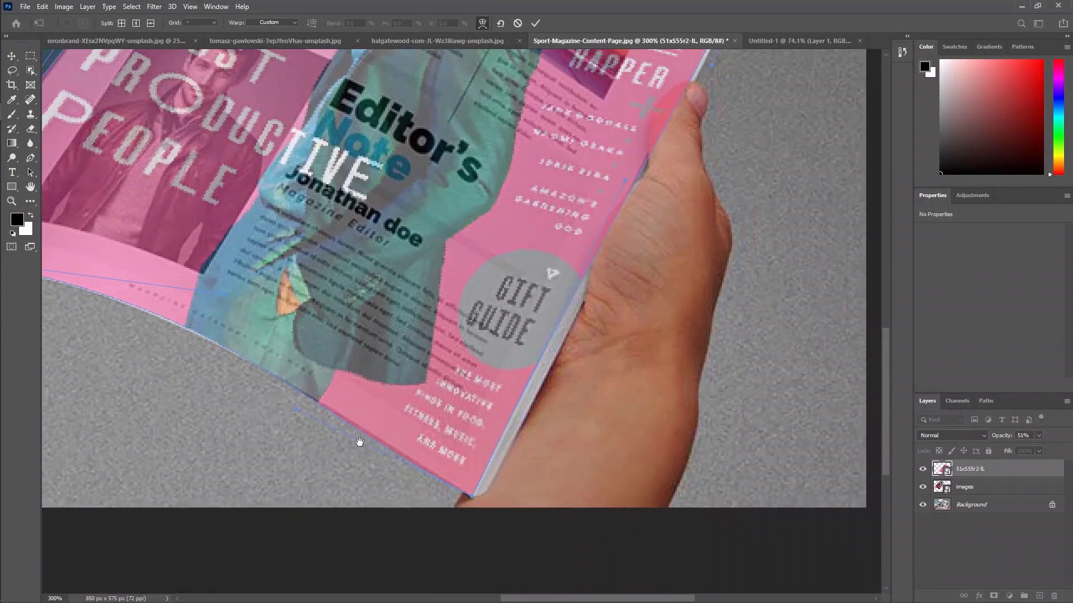
{"action": "left_click_drag", "start_coordinate": [360, 442], "coordinate": [603, 454]}
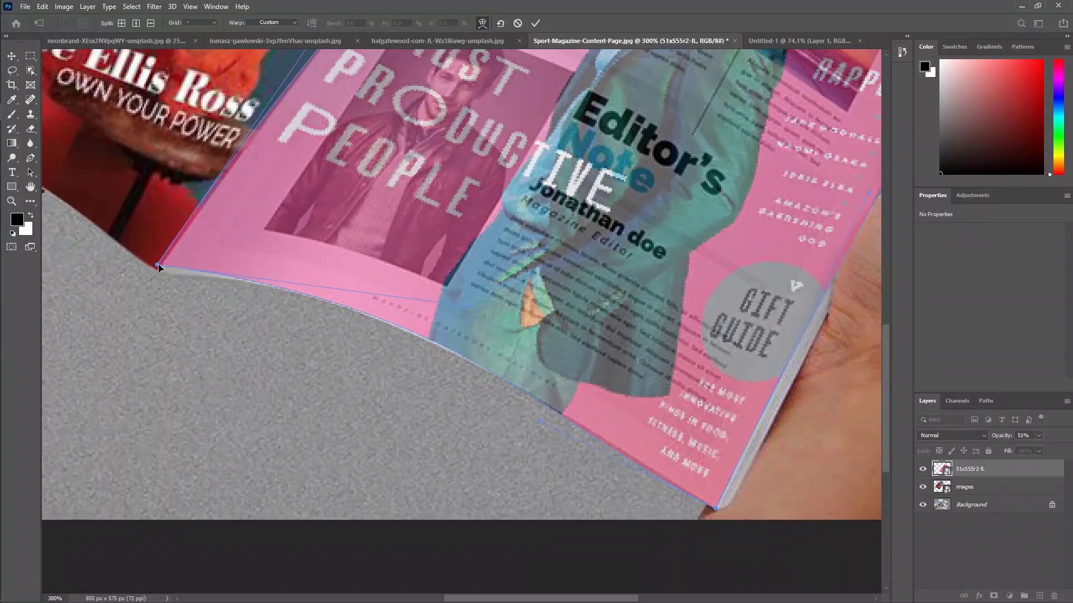
{"action": "left_click_drag", "start_coordinate": [156, 264], "coordinate": [159, 269]}
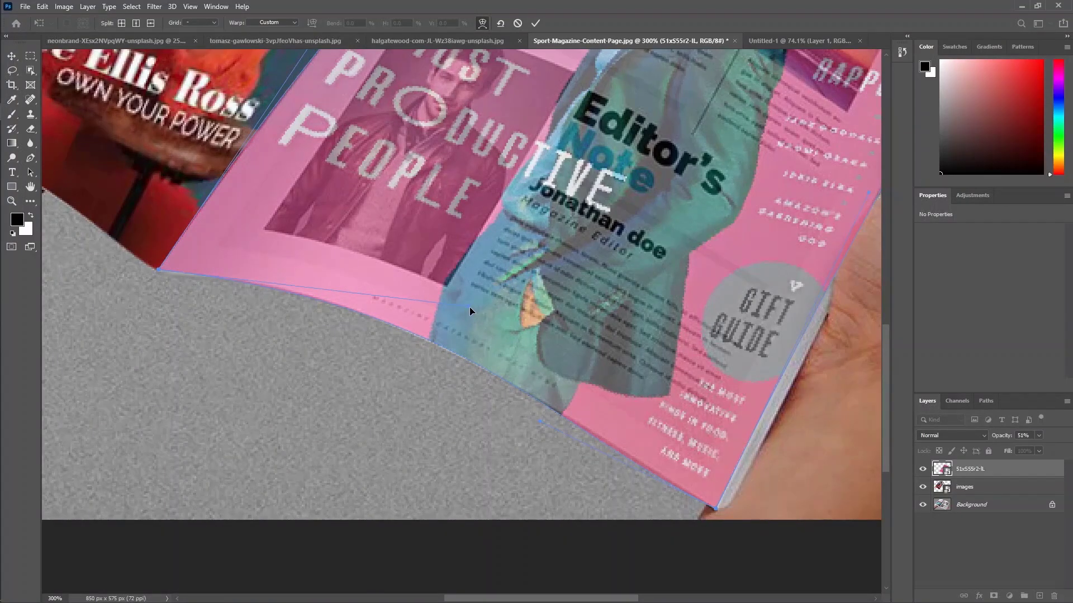
- Refine the curve of the pink cover's bottom edge with its warp handles to follow the page beneath
{"action": "scroll", "coordinate": [469, 307], "scroll_direction": "down", "scroll_amount": 2}
{"action": "left_click_drag", "start_coordinate": [520, 364], "coordinate": [551, 382]}
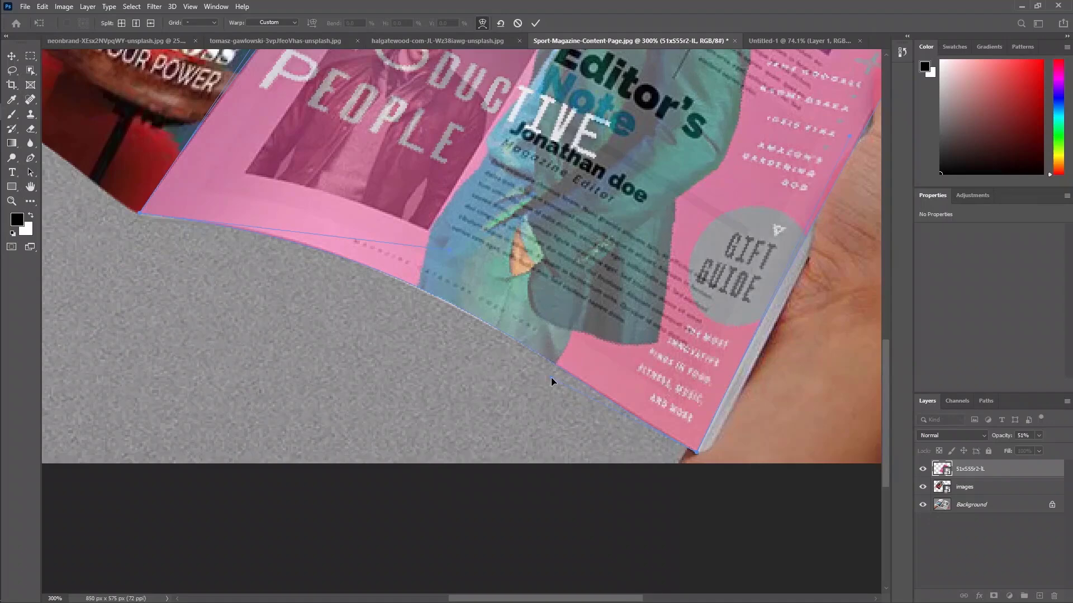
{"action": "left_click_drag", "start_coordinate": [448, 249], "coordinate": [454, 256]}
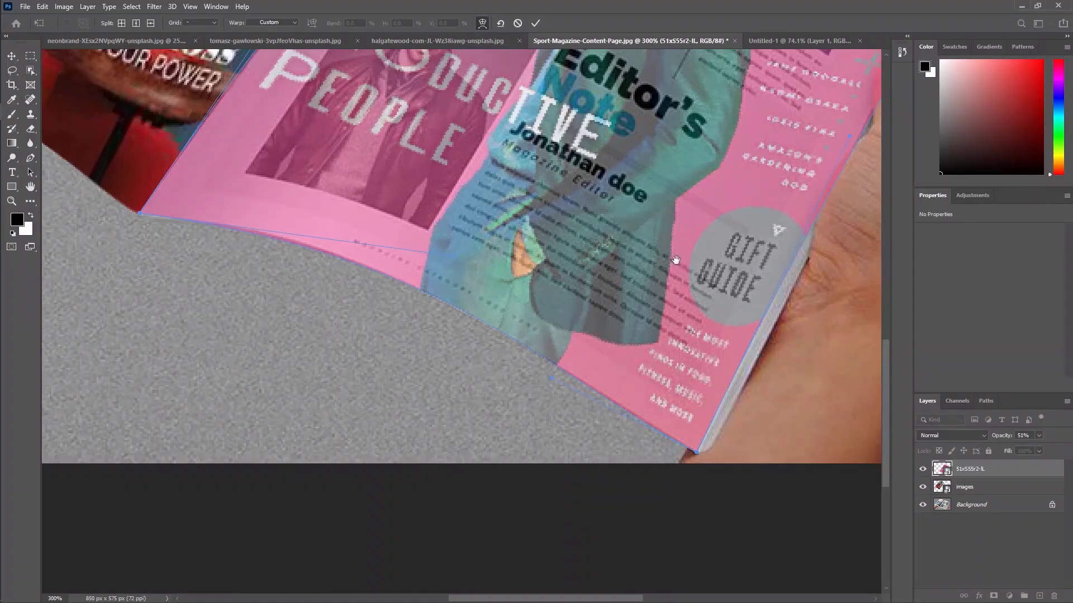
- Adjust the warp handle on the pink cover's spine edge to line it up with the fold between the pages
{"action": "left_click_drag", "start_coordinate": [673, 257], "coordinate": [454, 422]}
{"action": "left_click_drag", "start_coordinate": [711, 363], "coordinate": [719, 427]}
{"action": "left_click_drag", "start_coordinate": [533, 326], "coordinate": [658, 346]}
{"action": "left_click_drag", "start_coordinate": [443, 256], "coordinate": [509, 376]}
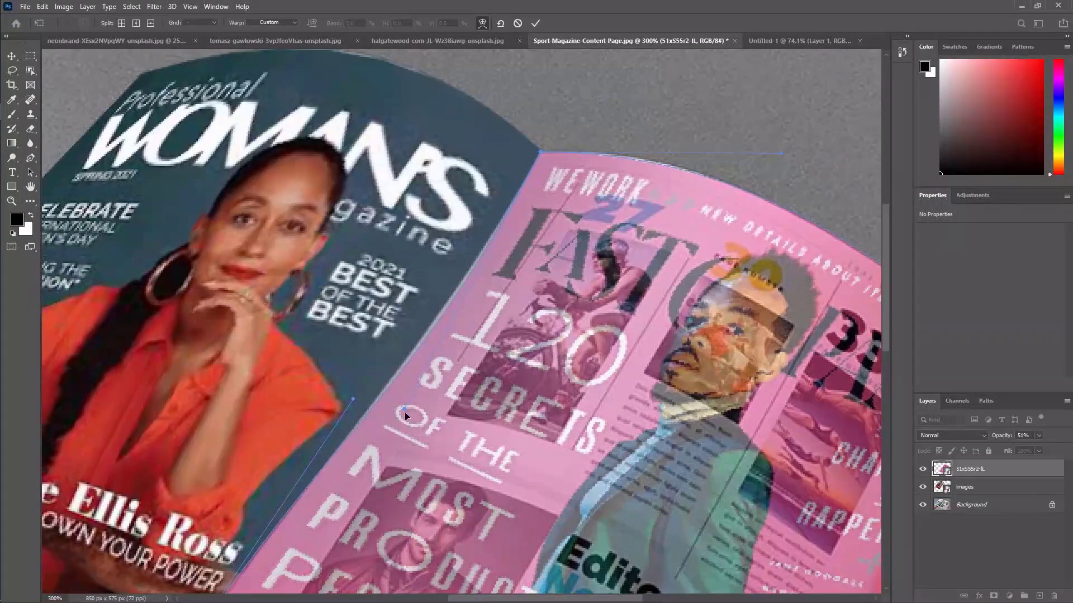
{"action": "left_click_drag", "start_coordinate": [403, 406], "coordinate": [490, 212]}
{"action": "left_click_drag", "start_coordinate": [608, 222], "coordinate": [525, 387]}
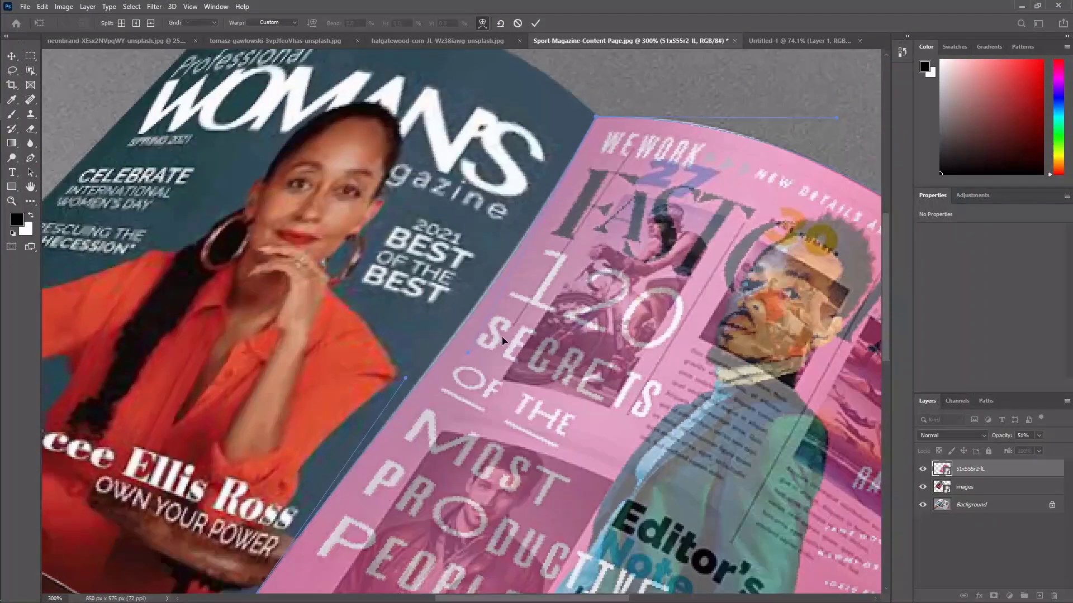
{"action": "left_click_drag", "start_coordinate": [620, 351], "coordinate": [513, 402]}
- Fine-tune the warp handles along the pink cover's top edge to match the curved top of the page
{"action": "left_click_drag", "start_coordinate": [730, 170], "coordinate": [728, 167]}
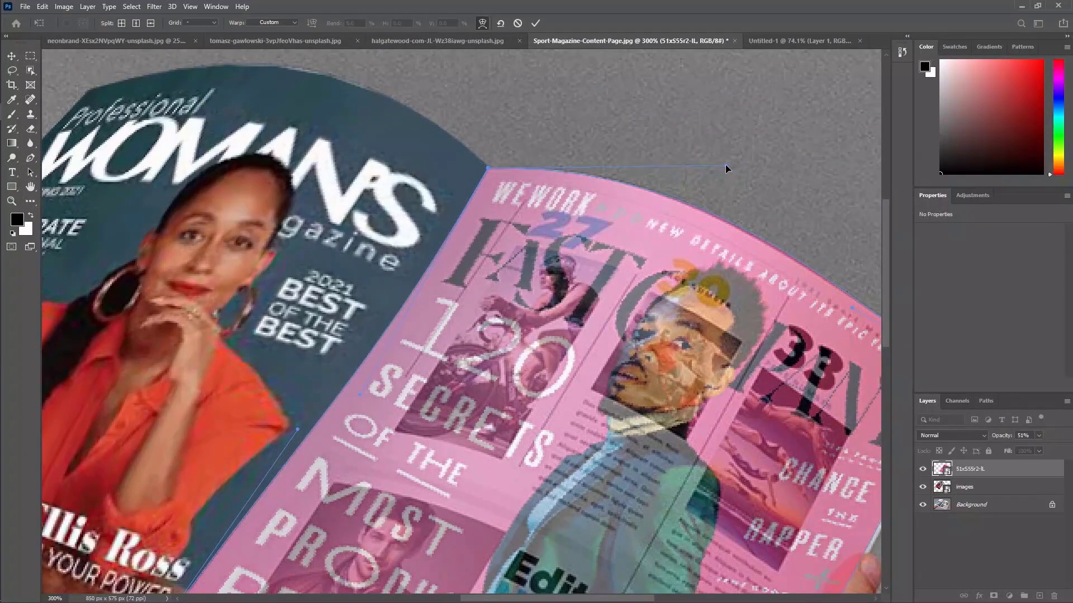
{"action": "left_click_drag", "start_coordinate": [774, 288], "coordinate": [547, 246]}
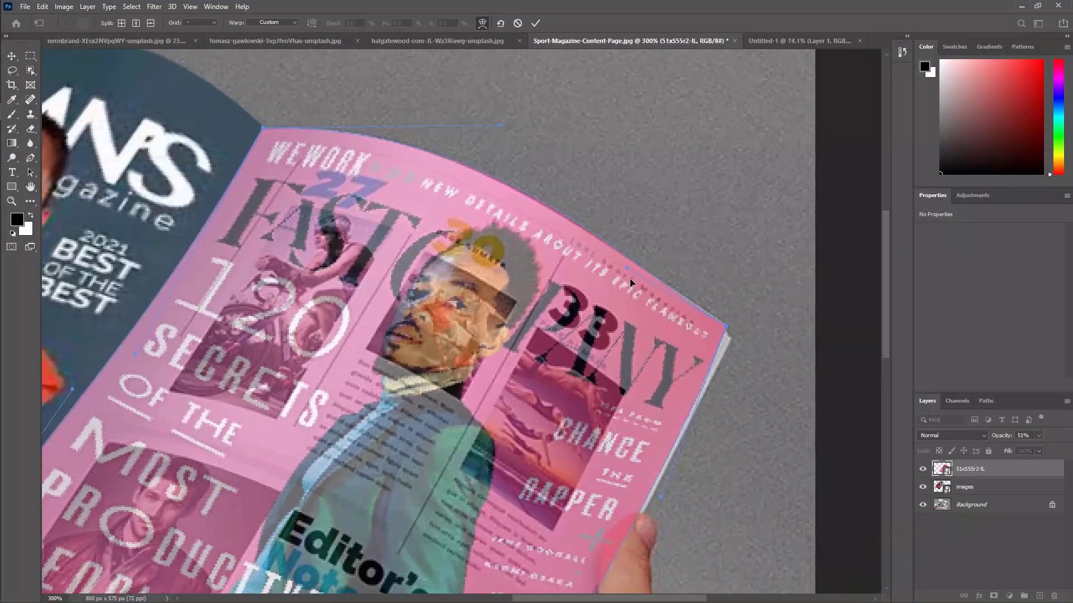
{"action": "left_click_drag", "start_coordinate": [625, 267], "coordinate": [655, 286]}
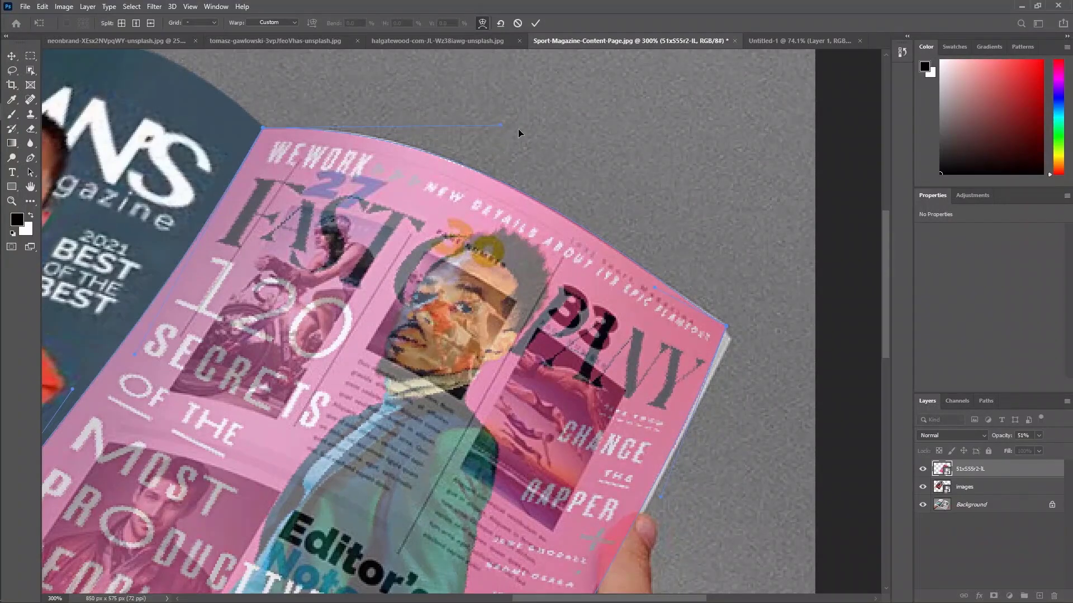
{"action": "left_click_drag", "start_coordinate": [500, 125], "coordinate": [498, 123]}
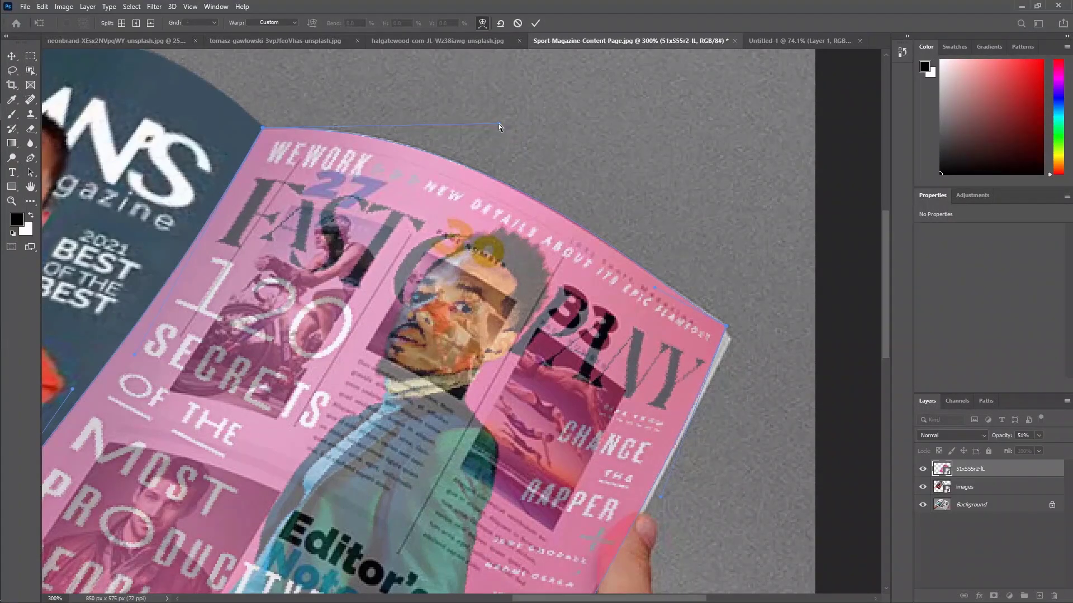
- Apply the warp to the pink cover and restore its layer opacity to 100%
{"action": "scroll", "coordinate": [546, 213], "scroll_direction": "down", "scroll_amount": 2}
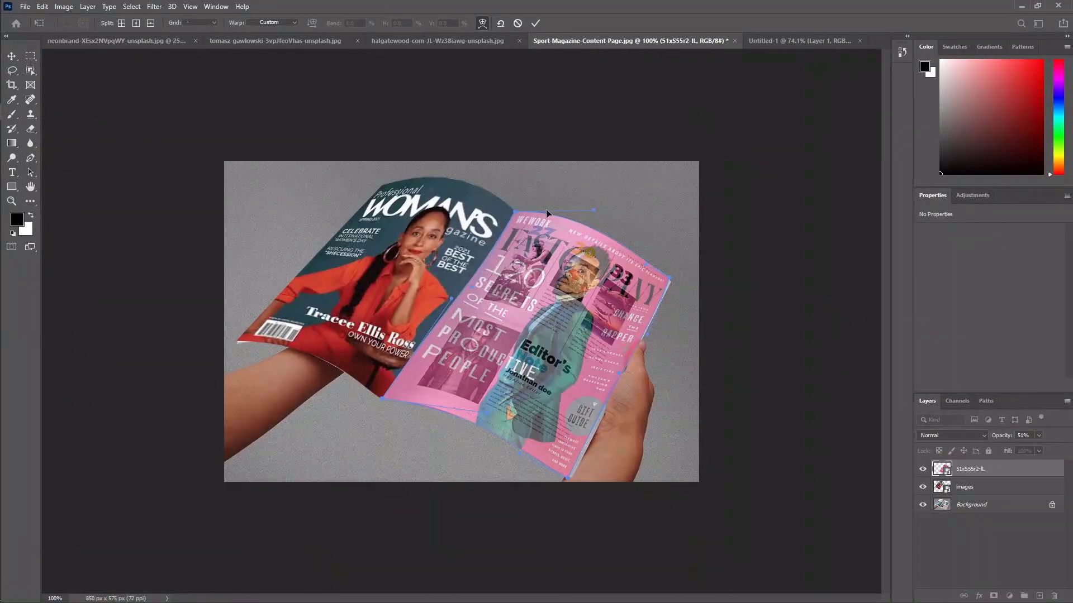
{"action": "left_click", "coordinate": [535, 22]}
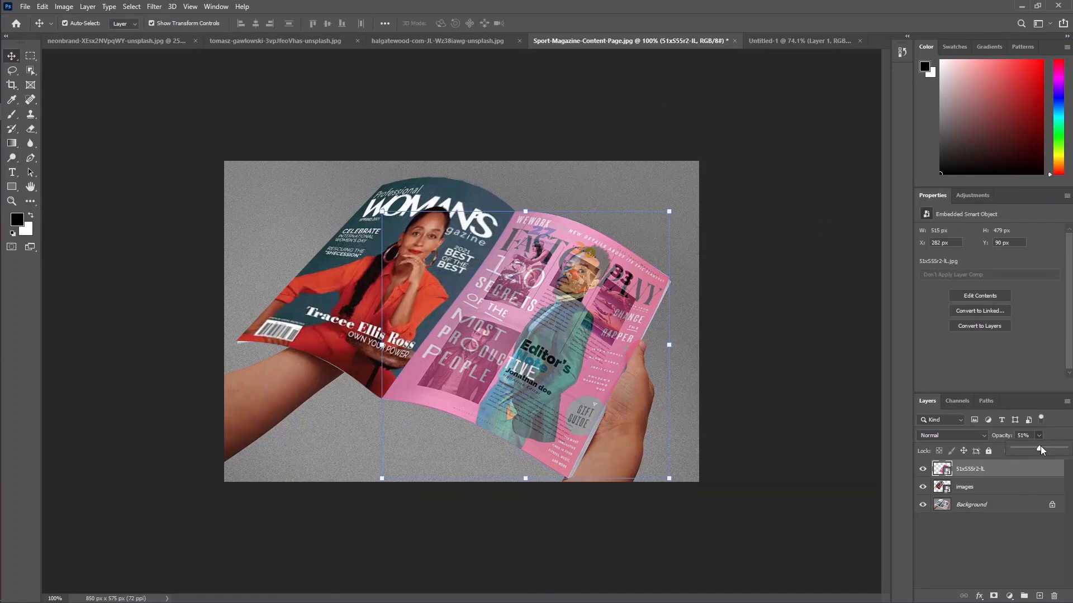
{"action": "left_click_drag", "start_coordinate": [1040, 446], "coordinate": [1064, 447]}
{"action": "left_click", "coordinate": [804, 331]}
{"action": "left_click", "coordinate": [805, 331]}
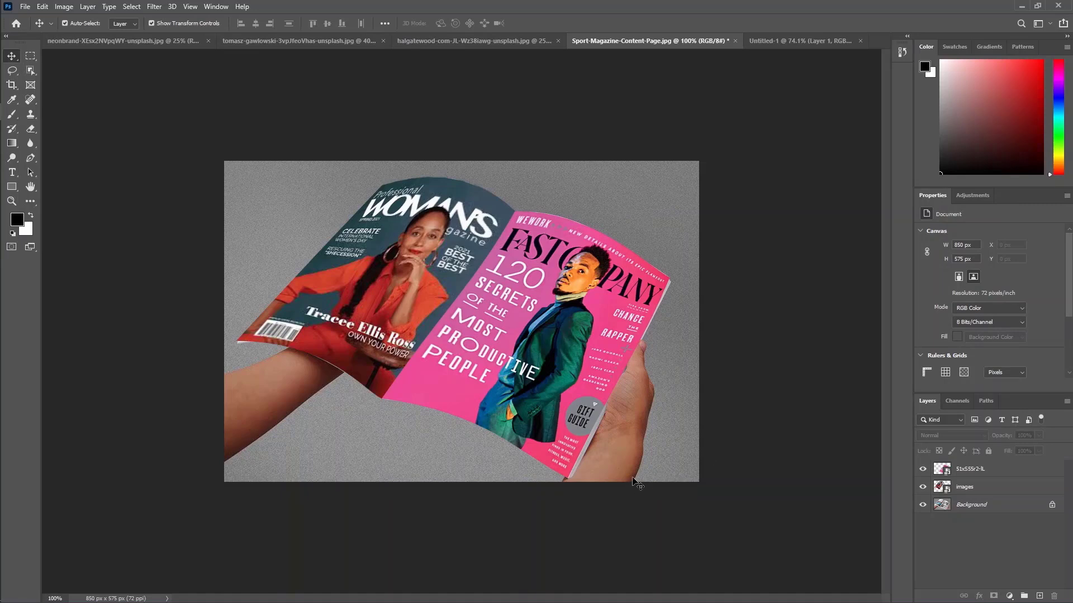
- Add a layer mask to the pink cover layer and ready the Brush tool with black
{"action": "left_click", "coordinate": [974, 471]}
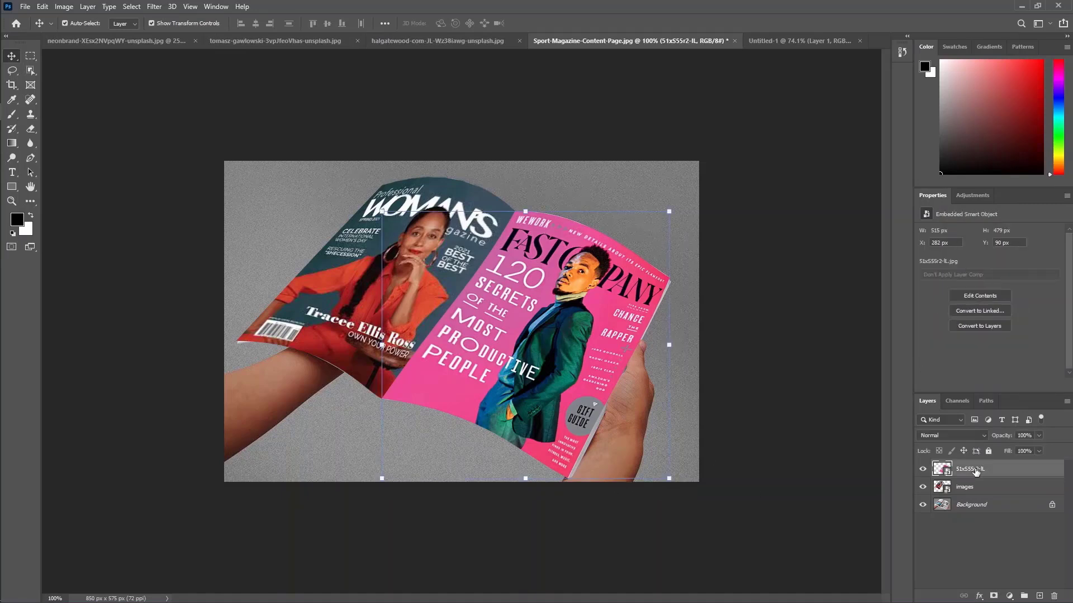
{"action": "left_click", "coordinate": [993, 596]}
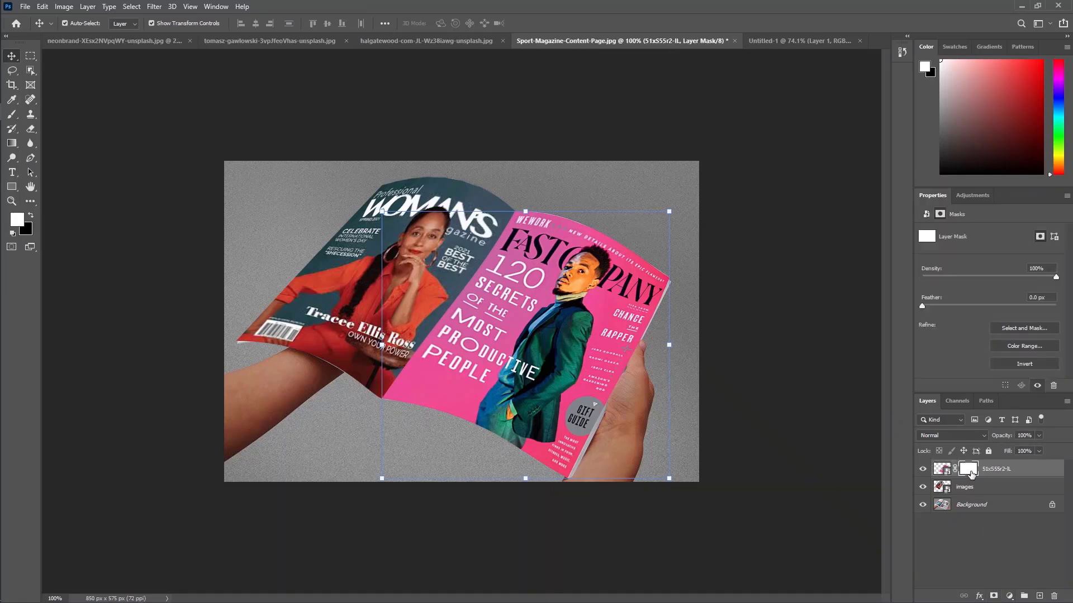
{"action": "key", "text": "b"}
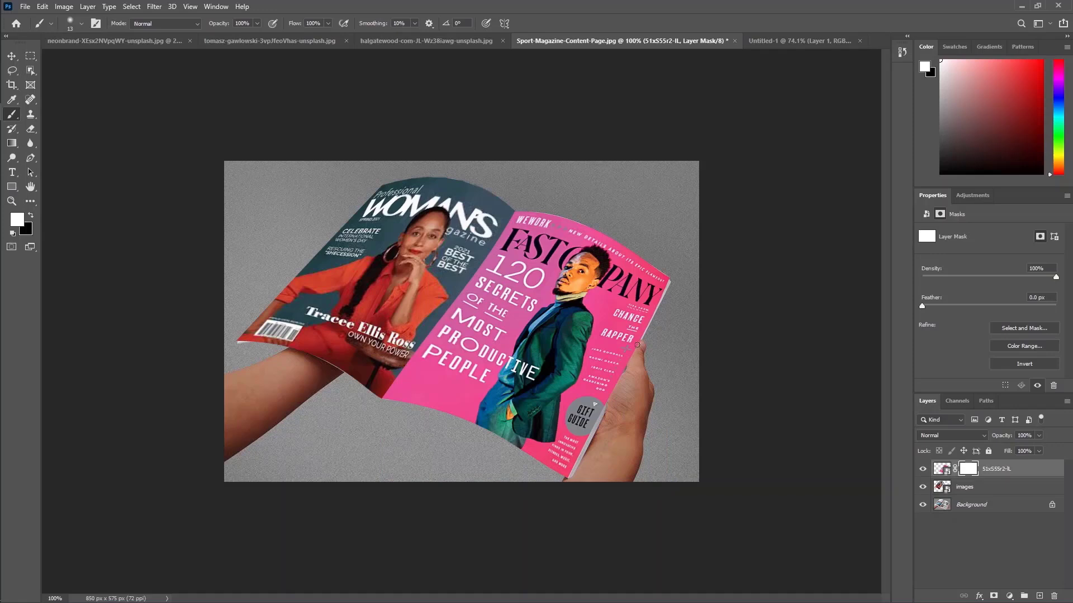
{"action": "key", "text": "x"}
- Paint black on the pink cover's mask along the thumb to reveal it in front of the page, and switch the brush to white
{"action": "key", "text": "ctrl+plus"}
{"action": "key", "text": "ctrl+plus"}
{"action": "left_click_drag", "start_coordinate": [469, 300], "coordinate": [174, 208]}
{"action": "left_click_drag", "start_coordinate": [359, 338], "coordinate": [246, 290]}
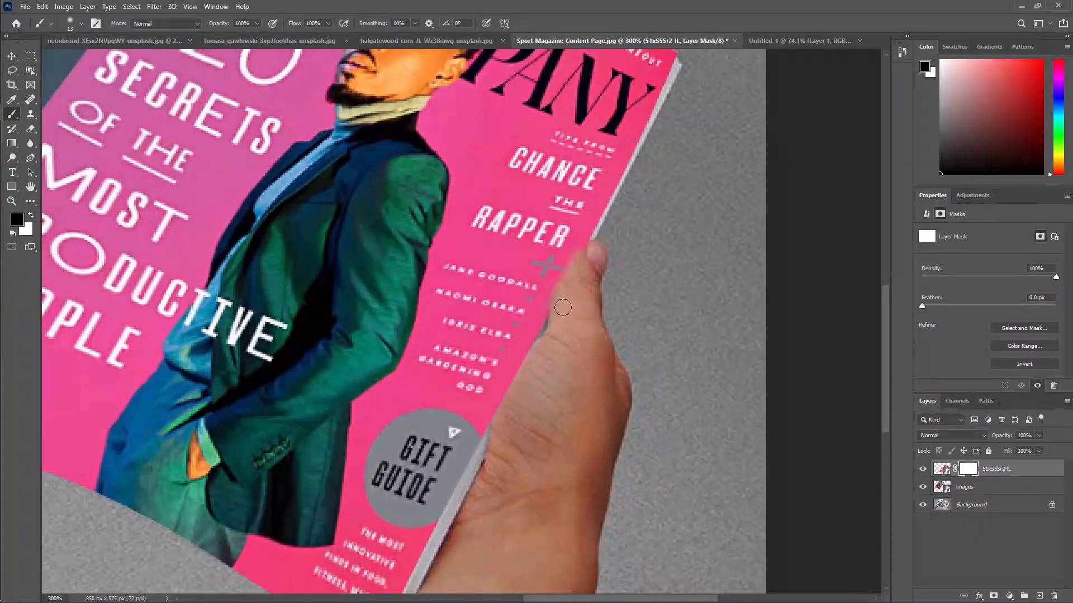
{"action": "left_click_drag", "start_coordinate": [590, 249], "coordinate": [554, 307]}
{"action": "mouse_move", "coordinate": [512, 396]}
{"action": "left_mouse_down"}
{"action": "mouse_move", "coordinate": [536, 349]}
{"action": "mouse_move", "coordinate": [513, 432]}
{"action": "left_mouse_up"}
{"action": "left_click_drag", "start_coordinate": [577, 365], "coordinate": [541, 417]}
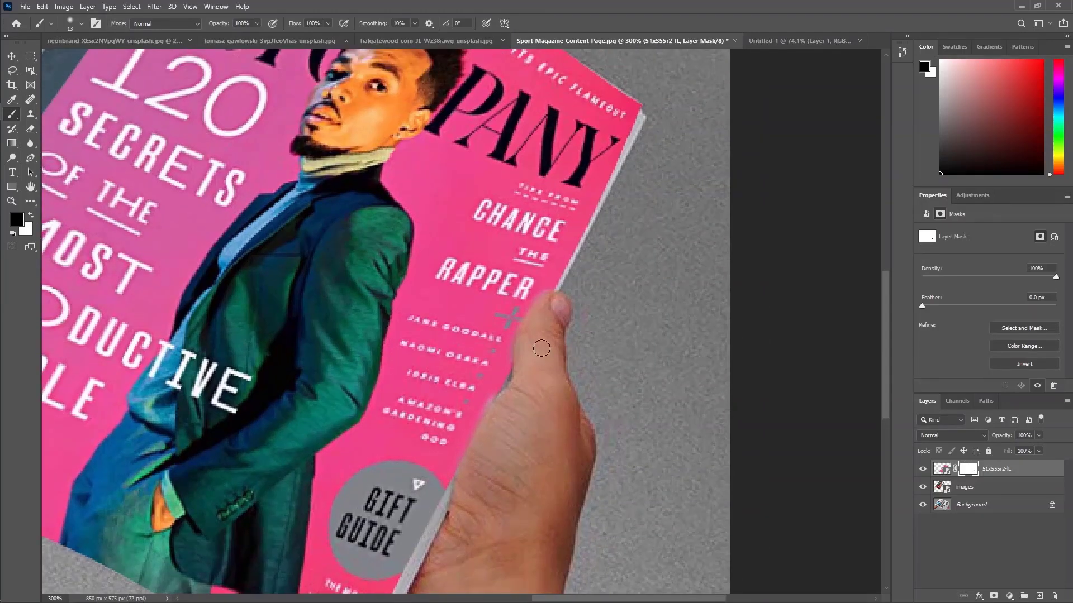
{"action": "left_click_drag", "start_coordinate": [546, 299], "coordinate": [520, 350]}
{"action": "key", "text": "x"}
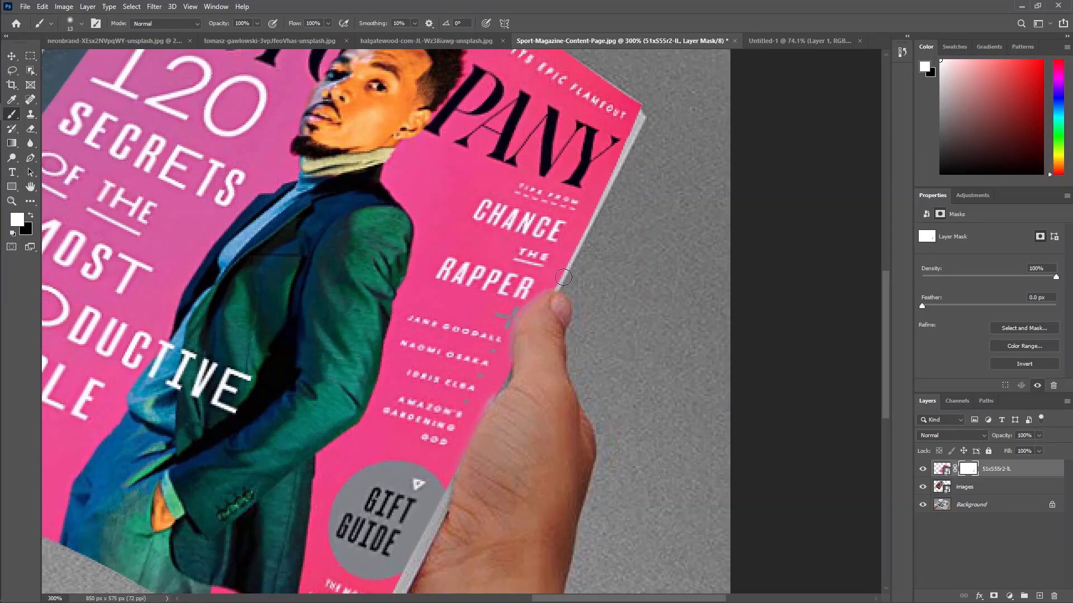
{"action": "key", "text": "ctrl+0"}
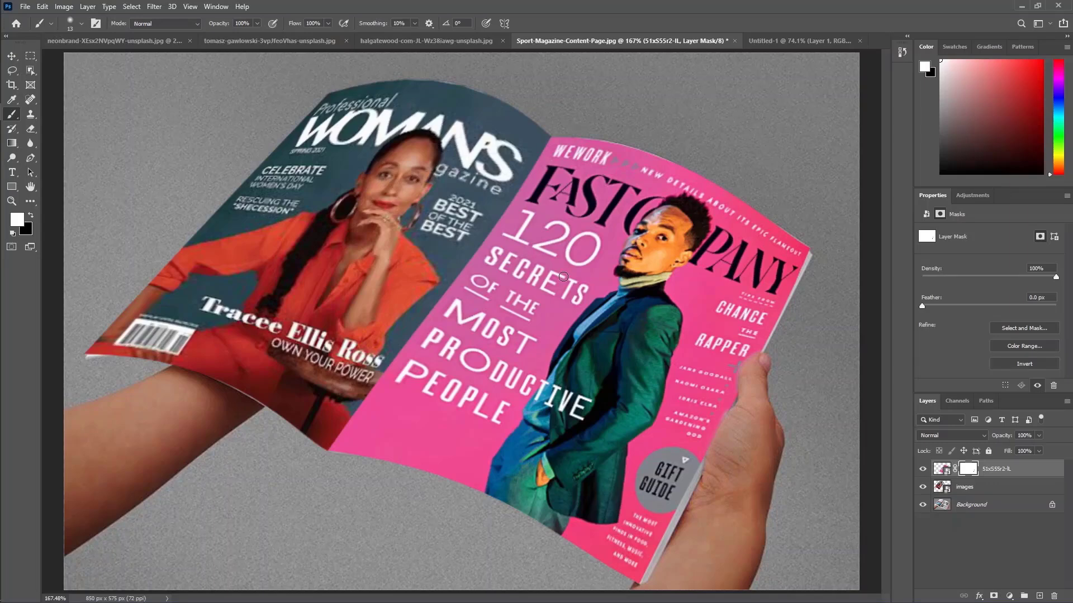
- Switch to the Untitled-1 document with the cat photo and review the available Transform commands
{"action": "left_click", "coordinate": [258, 41]}
{"action": "left_click", "coordinate": [480, 43]}
{"action": "left_click", "coordinate": [630, 40]}
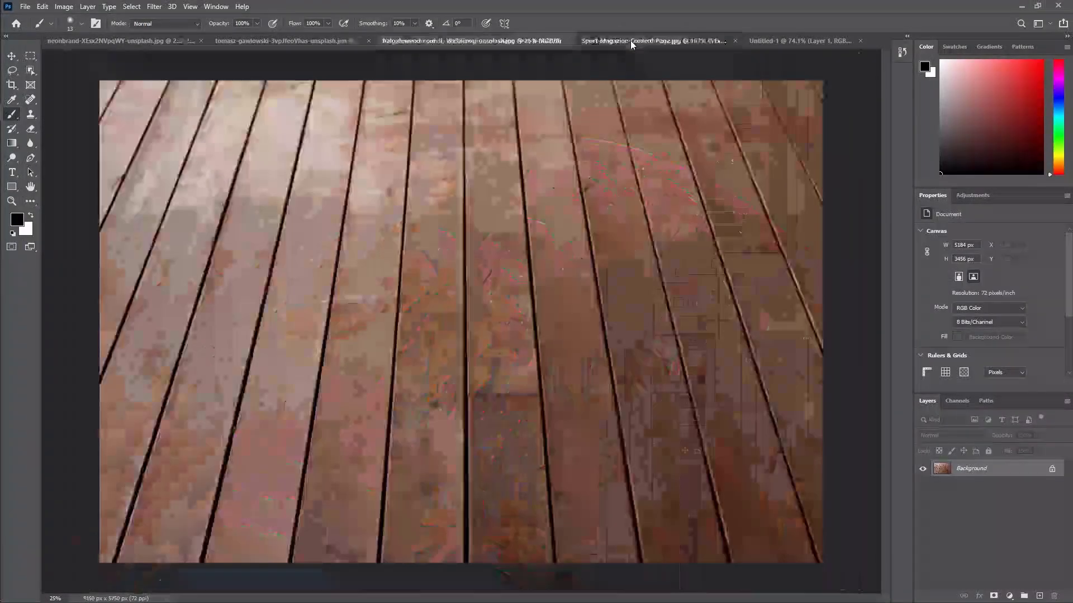
{"action": "left_click", "coordinate": [773, 44]}
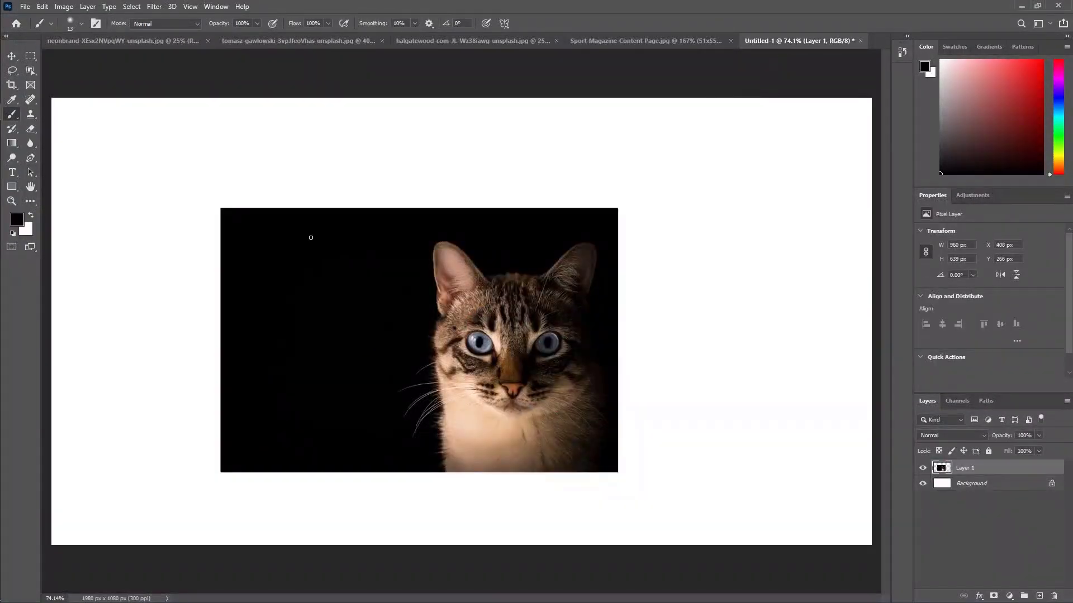
{"action": "left_click", "coordinate": [11, 56]}
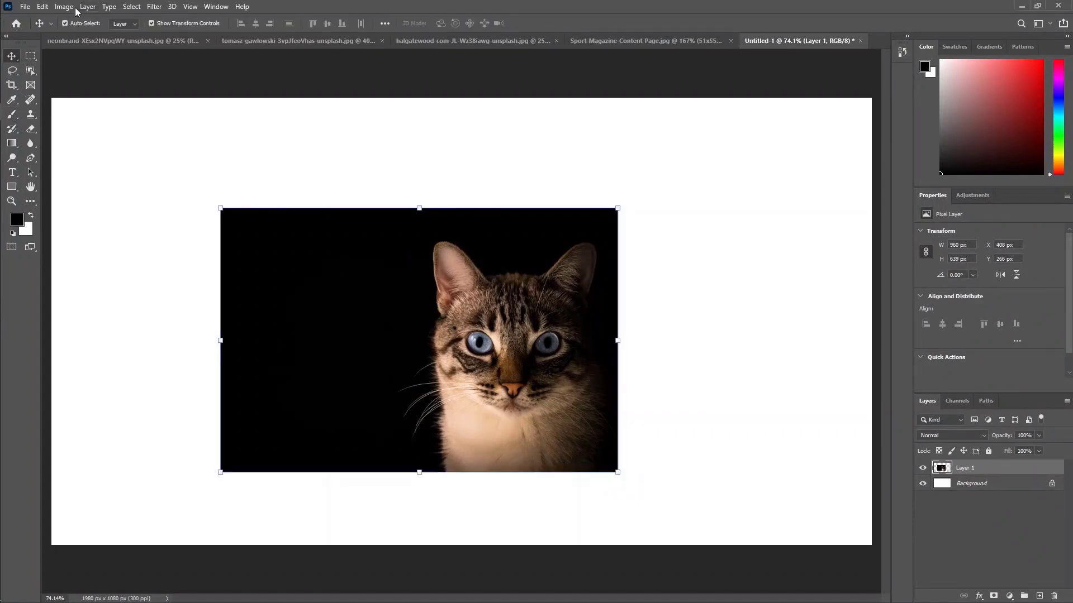
{"action": "left_click", "coordinate": [43, 6]}
{"action": "mouse_move", "coordinate": [97, 310]}
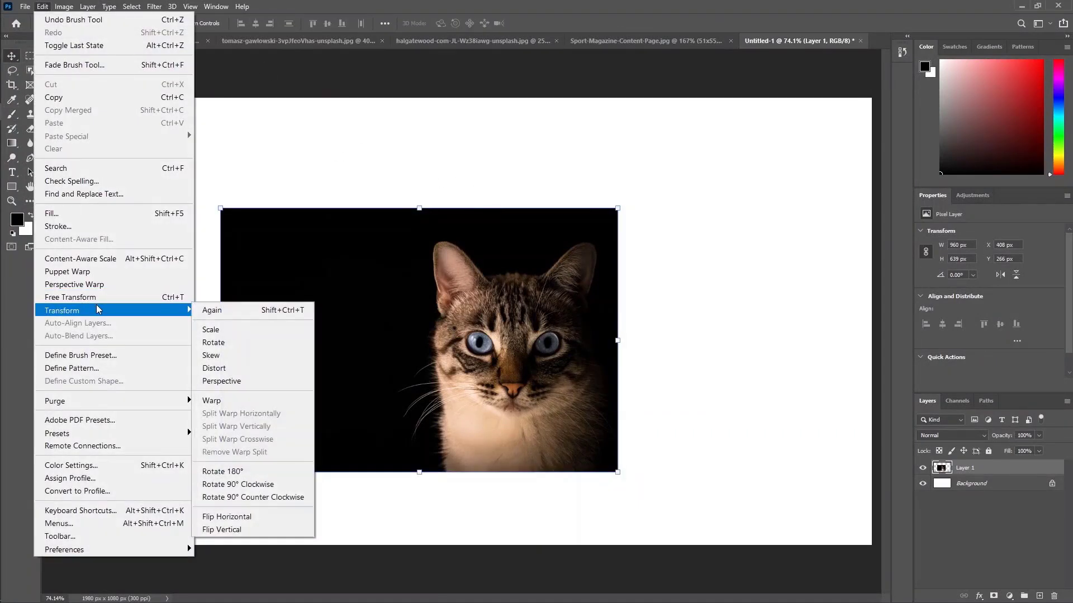
{"action": "left_click", "coordinate": [434, 170]}
- Review the transform options offered while Free Transform is active on the cat photo layer
{"action": "key", "text": "ctrl"}
{"action": "key", "text": "ctrl+t"}
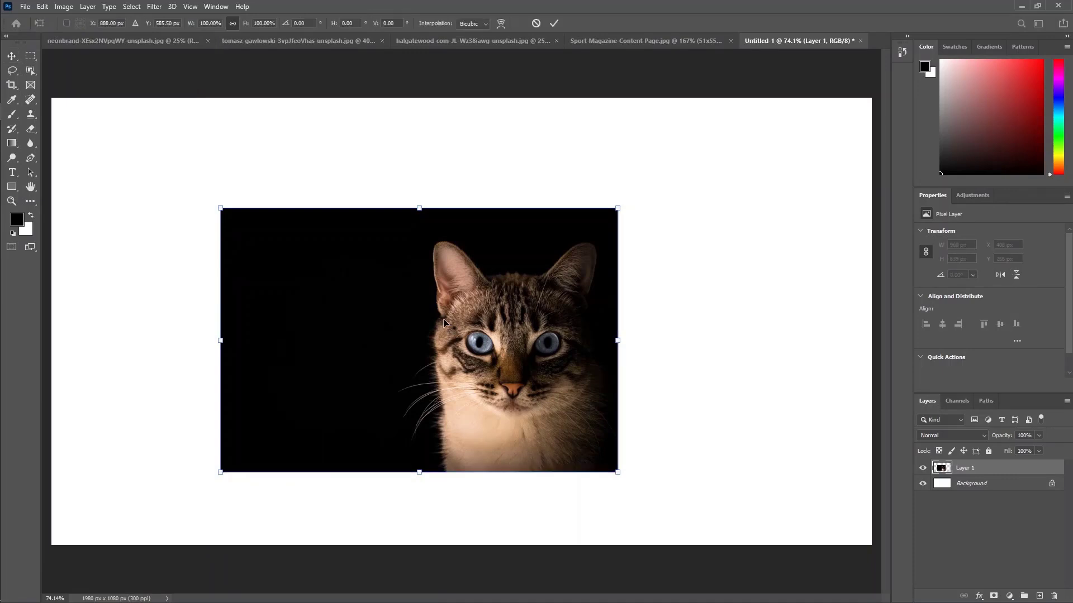
{"action": "right_click", "coordinate": [435, 301]}
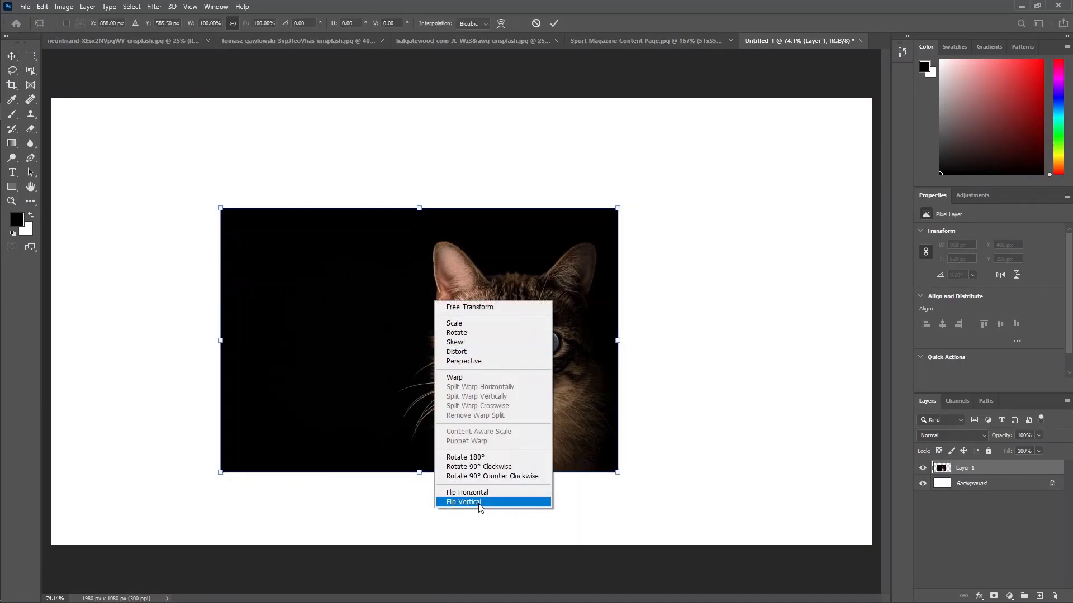
{"action": "left_click", "coordinate": [694, 235]}
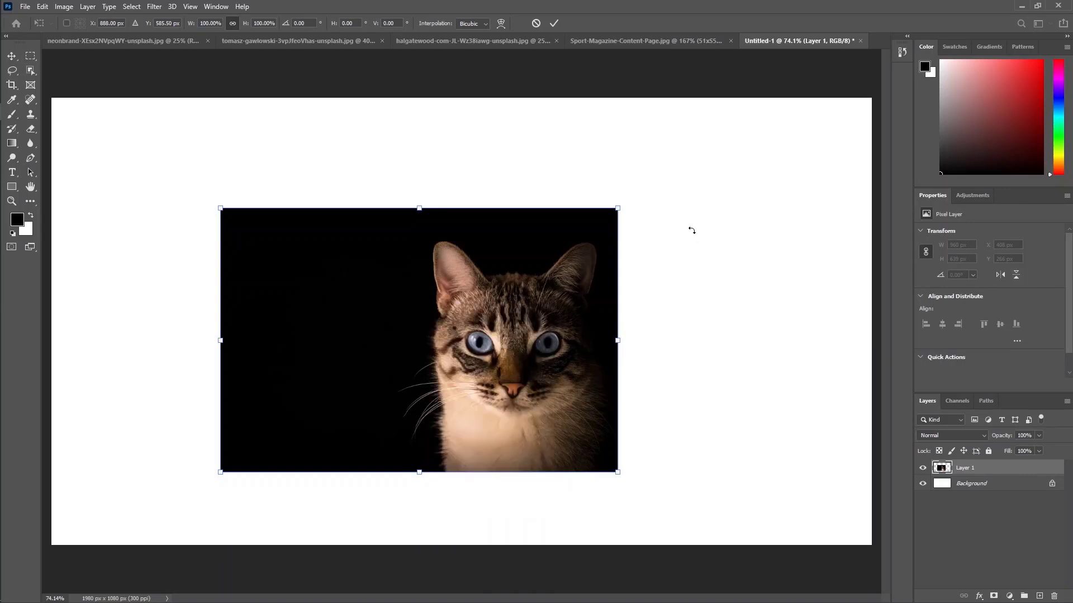
{"action": "left_click", "coordinate": [554, 23]}
{"action": "left_click_drag", "start_coordinate": [178, 155], "coordinate": [537, 429]}
{"action": "key", "text": "ctrl+t"}
{"action": "right_click", "coordinate": [444, 329]}
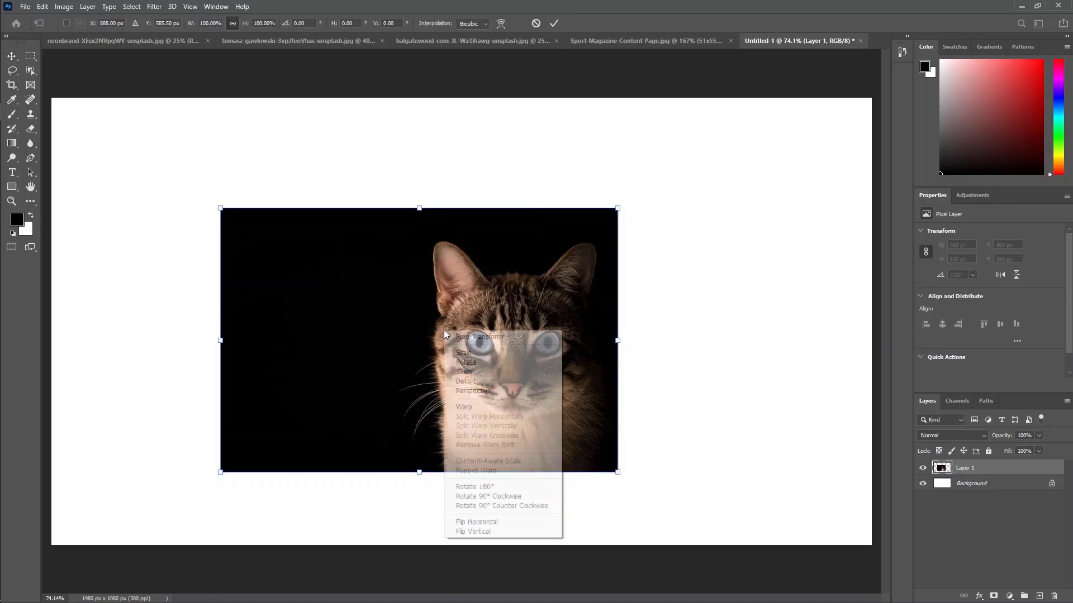
{"action": "left_click", "coordinate": [735, 389]}
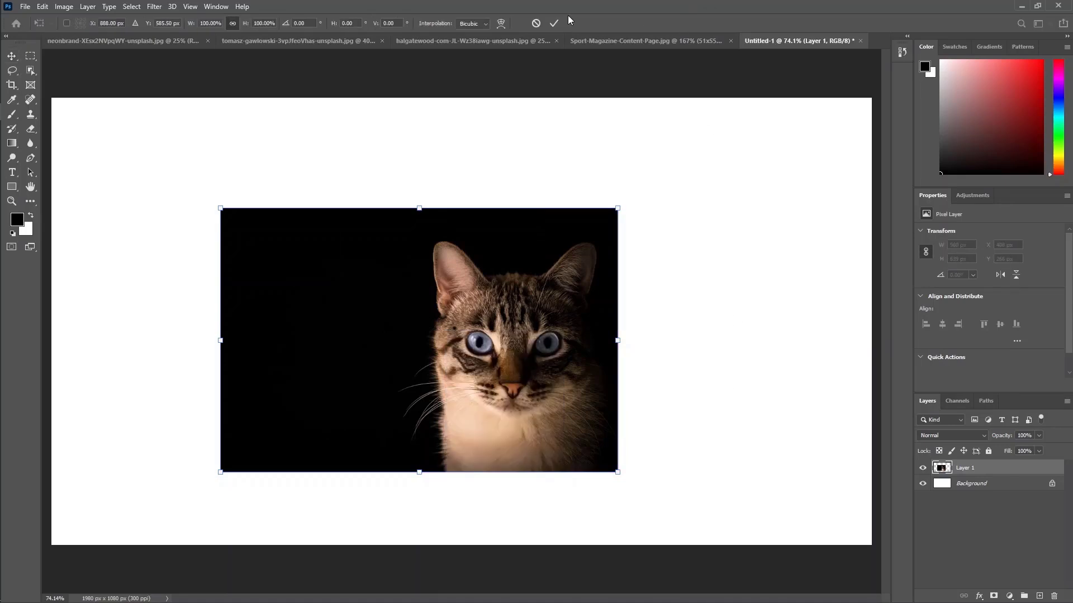
{"action": "left_click", "coordinate": [553, 22]}
{"action": "left_click", "coordinate": [686, 237]}
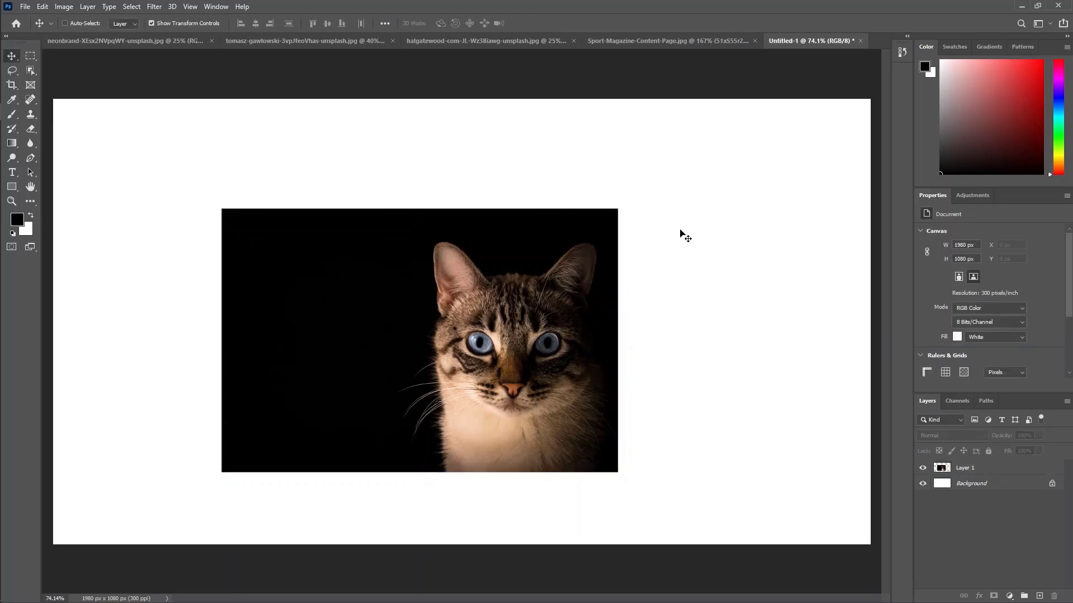
- Duplicate the cat photo's Layer 1 into Sport-Magazine-Content-Page.jpg and switch to that document
{"action": "key", "text": "ctrl+minus"}
{"action": "key", "text": "ctrl+minus"}
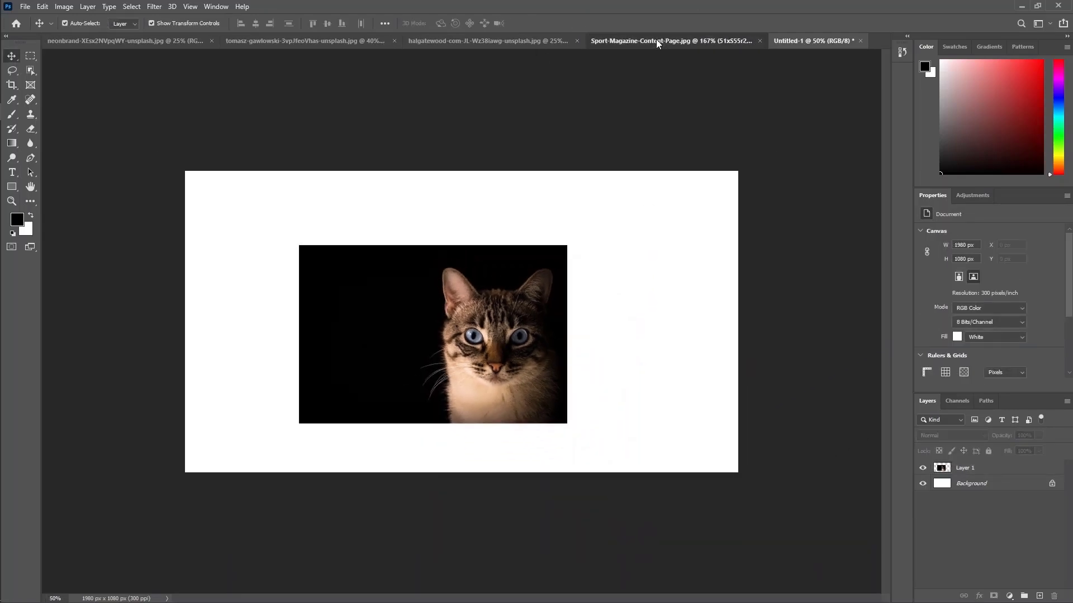
{"action": "left_click", "coordinate": [656, 39]}
{"action": "left_click", "coordinate": [810, 38]}
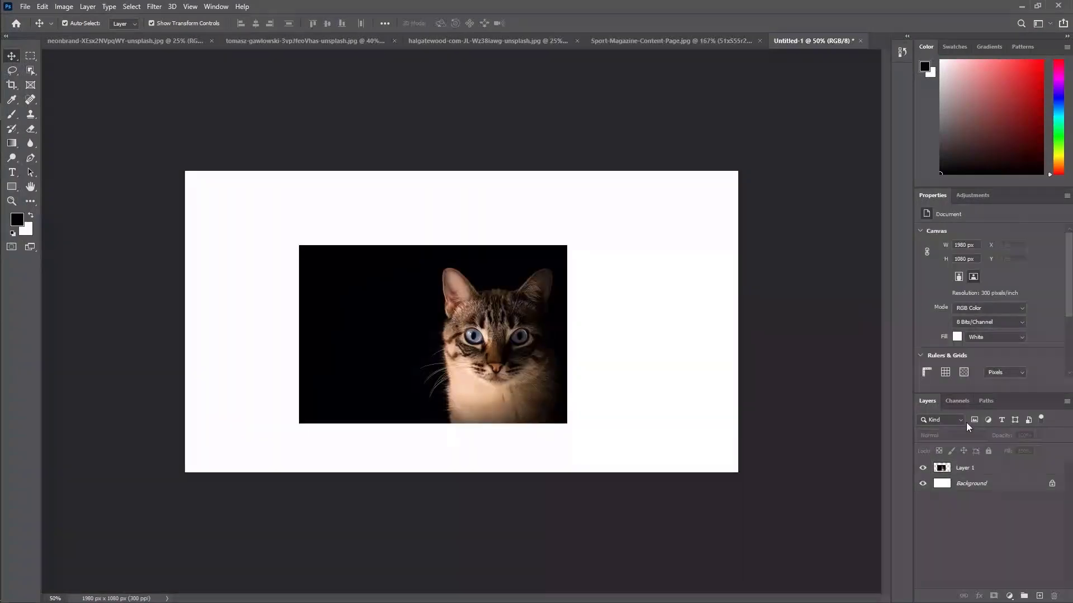
{"action": "left_click", "coordinate": [964, 469]}
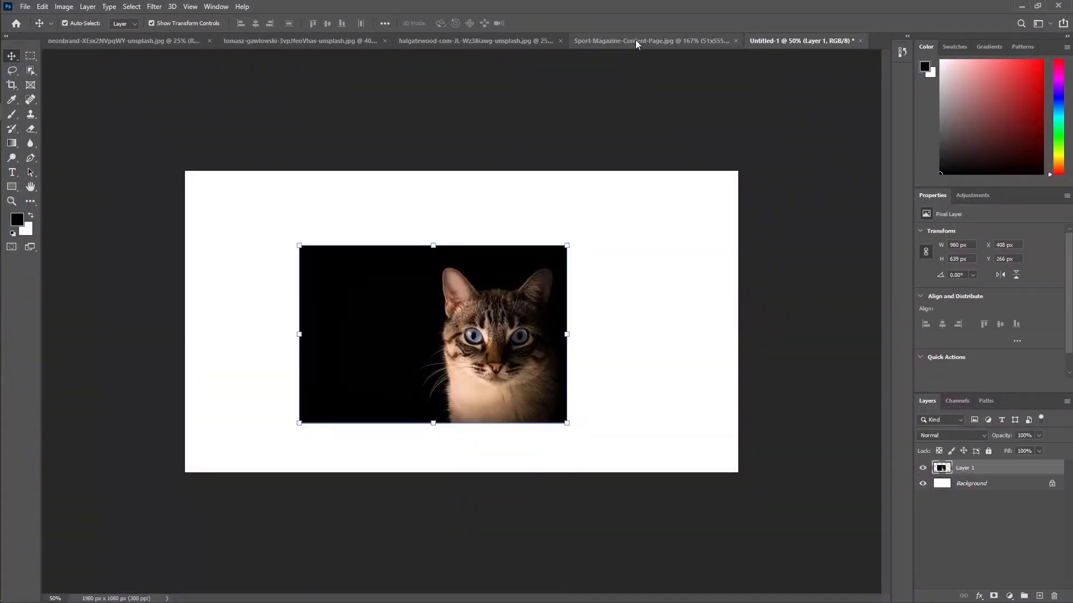
{"action": "right_click", "coordinate": [1006, 471]}
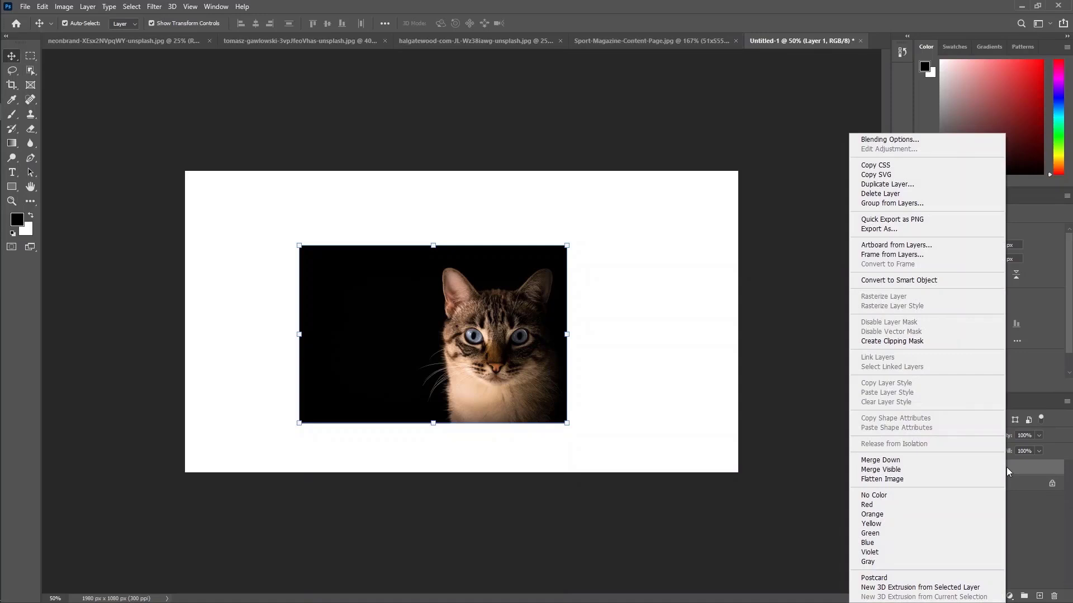
{"action": "left_click", "coordinate": [888, 184]}
{"action": "left_click", "coordinate": [595, 213]}
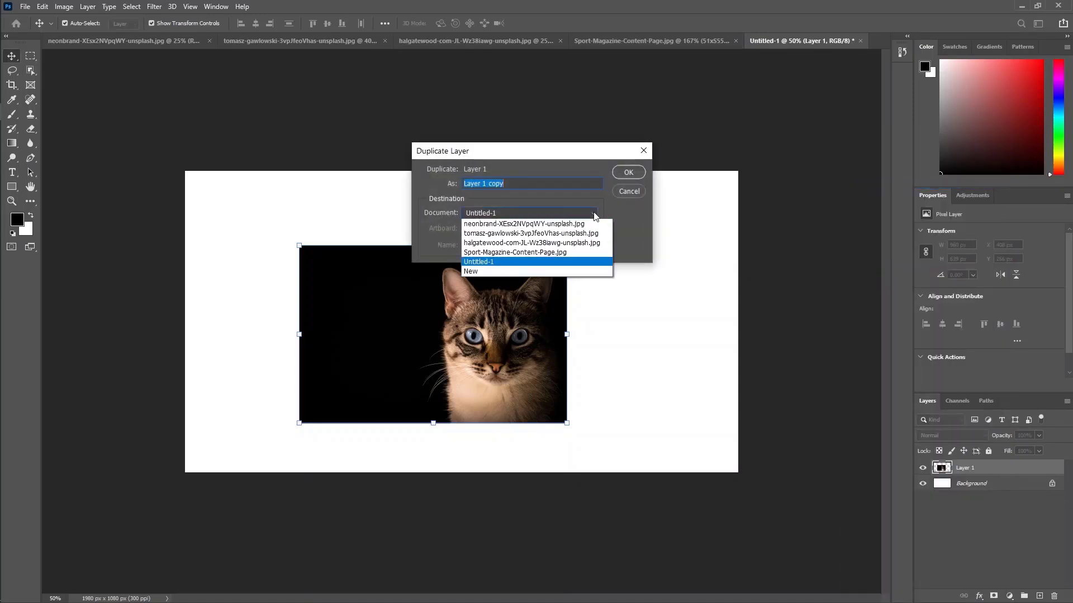
{"action": "left_click", "coordinate": [550, 246]}
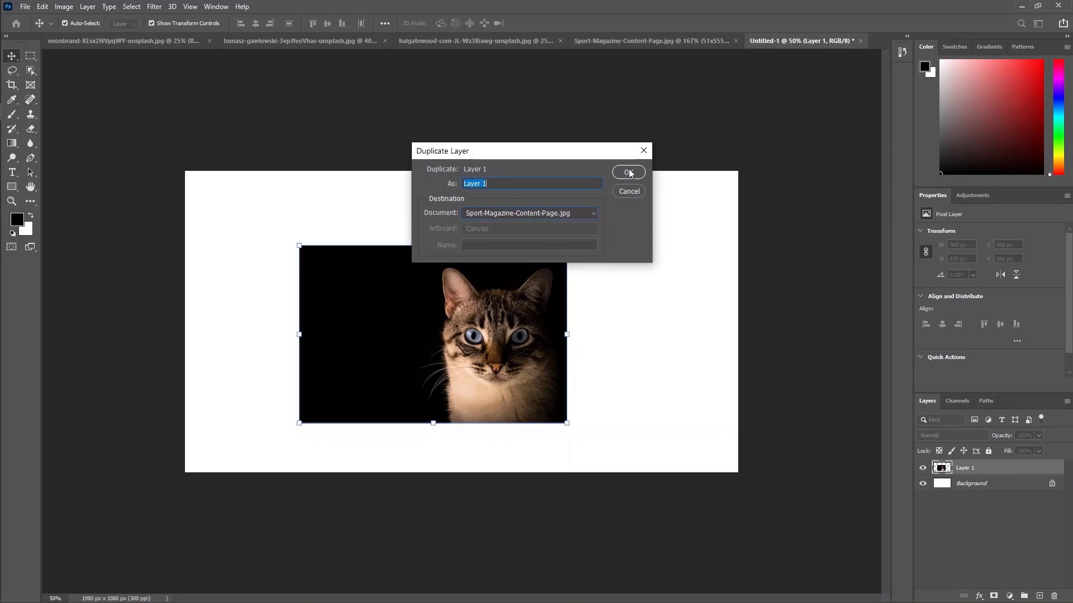
{"action": "left_click", "coordinate": [628, 172]}
{"action": "left_click", "coordinate": [655, 39]}
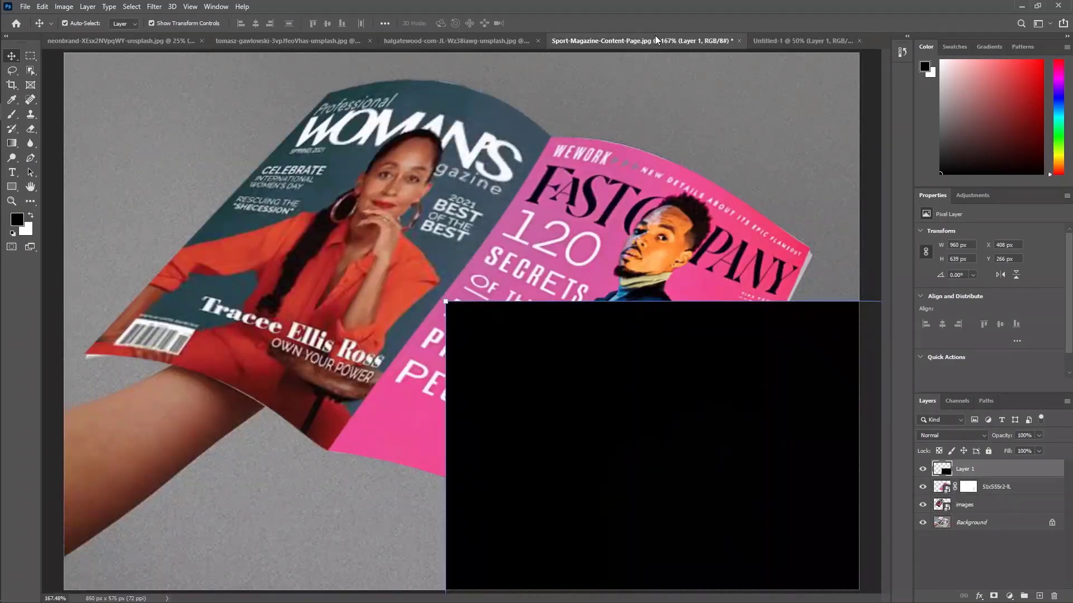
- Move the cat photo layer completely off the canvas, to the right of the magazine image, and deselect it
{"action": "key", "text": "ctrl+minus"}
{"action": "key", "text": "ctrl+minus"}
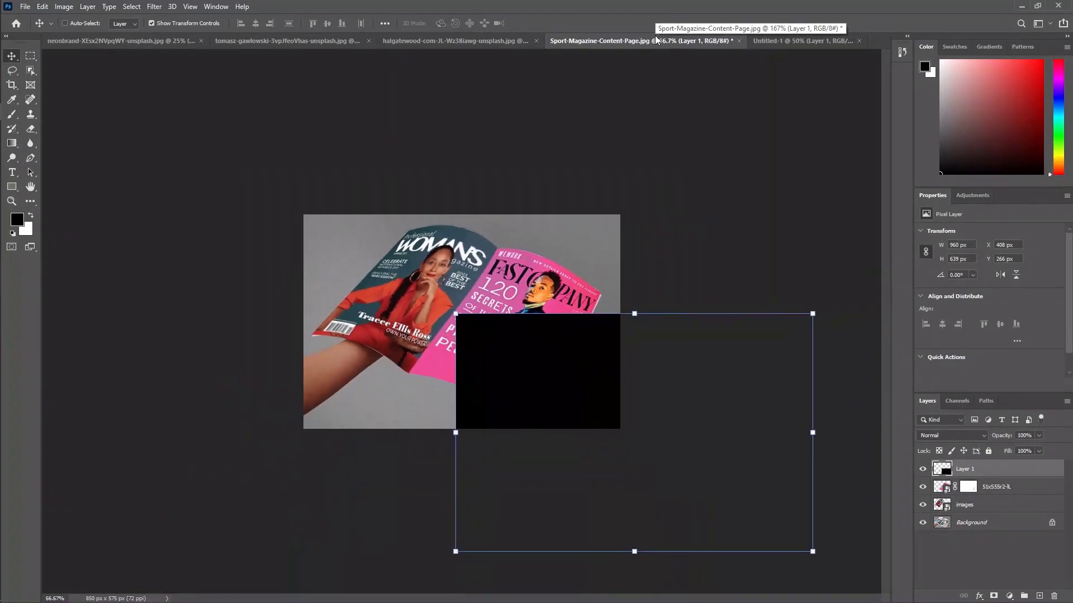
{"action": "key", "text": "ctrl+minus"}
{"action": "left_click_drag", "start_coordinate": [581, 351], "coordinate": [757, 301]}
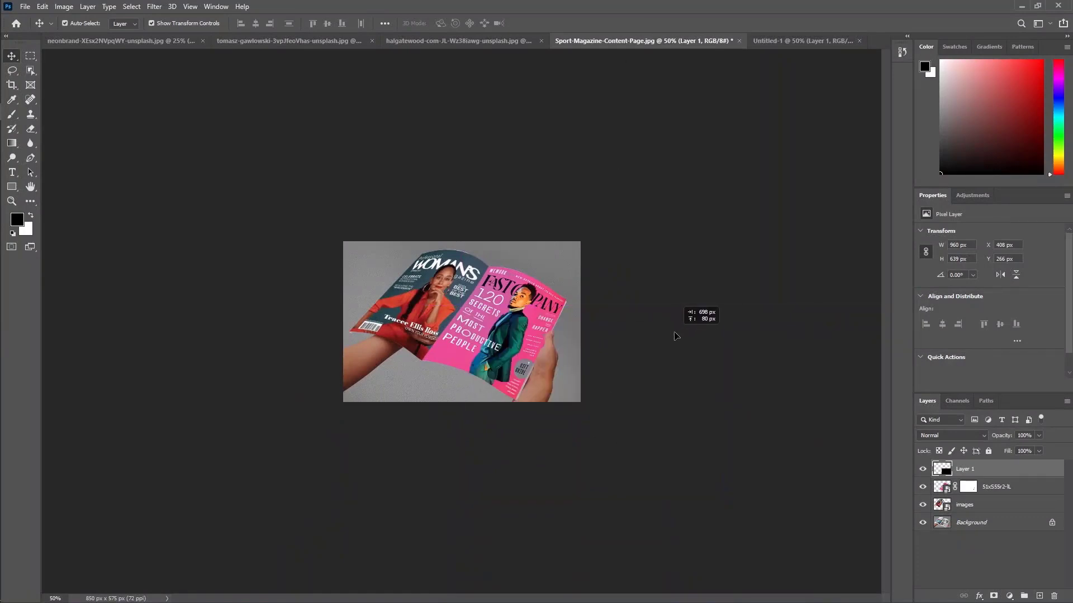
{"action": "left_click", "coordinate": [642, 215]}
{"action": "key", "text": "ctrl+minus"}
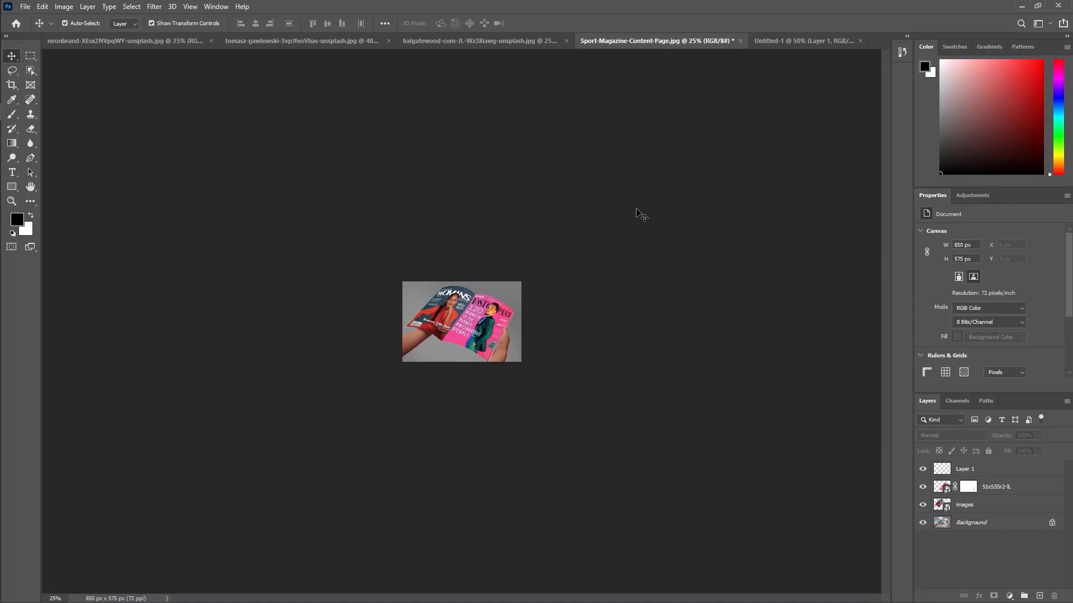
- Use Free Transform to move Layer 1 over the magazine image, at about X -110 px and Y -32 px, and switch to Untitled-1
{"action": "left_click", "coordinate": [966, 469]}
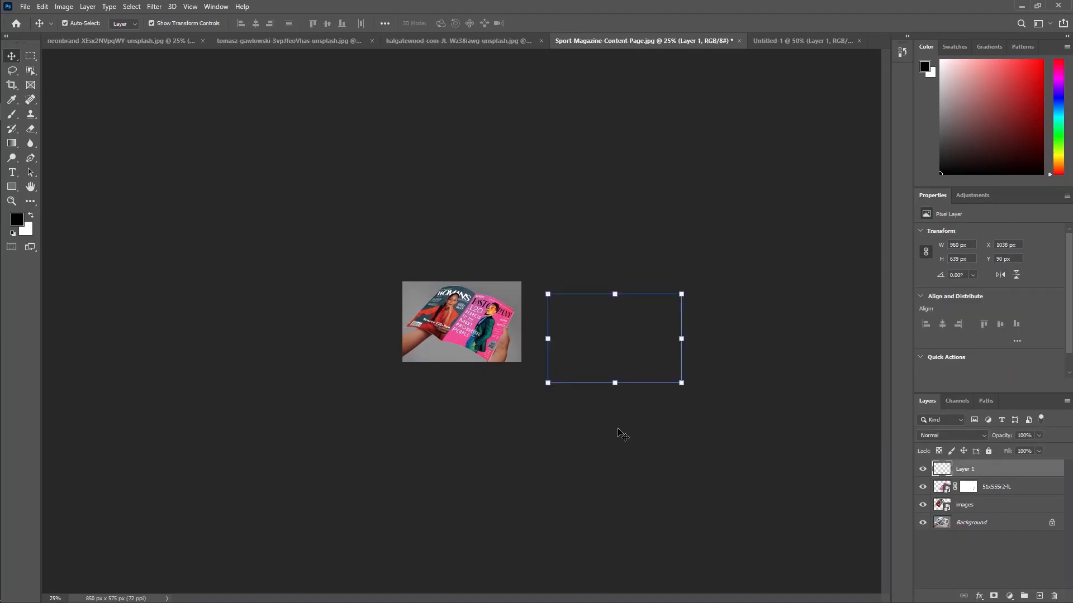
{"action": "key", "text": "ctrl+t"}
{"action": "left_click_drag", "start_coordinate": [638, 342], "coordinate": [477, 325]}
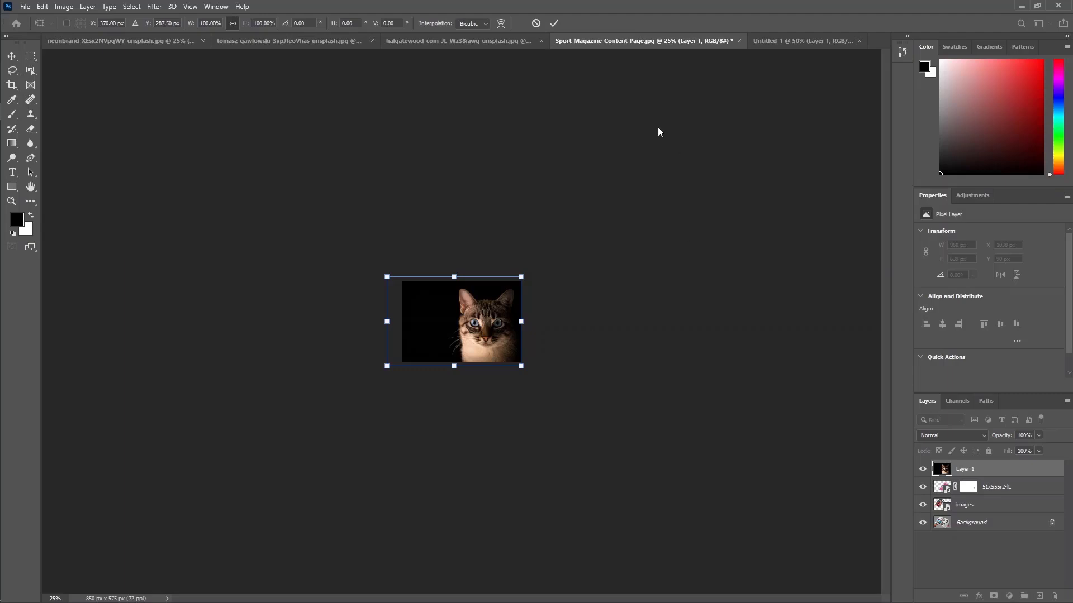
{"action": "left_click", "coordinate": [554, 23]}
{"action": "left_click", "coordinate": [793, 41]}
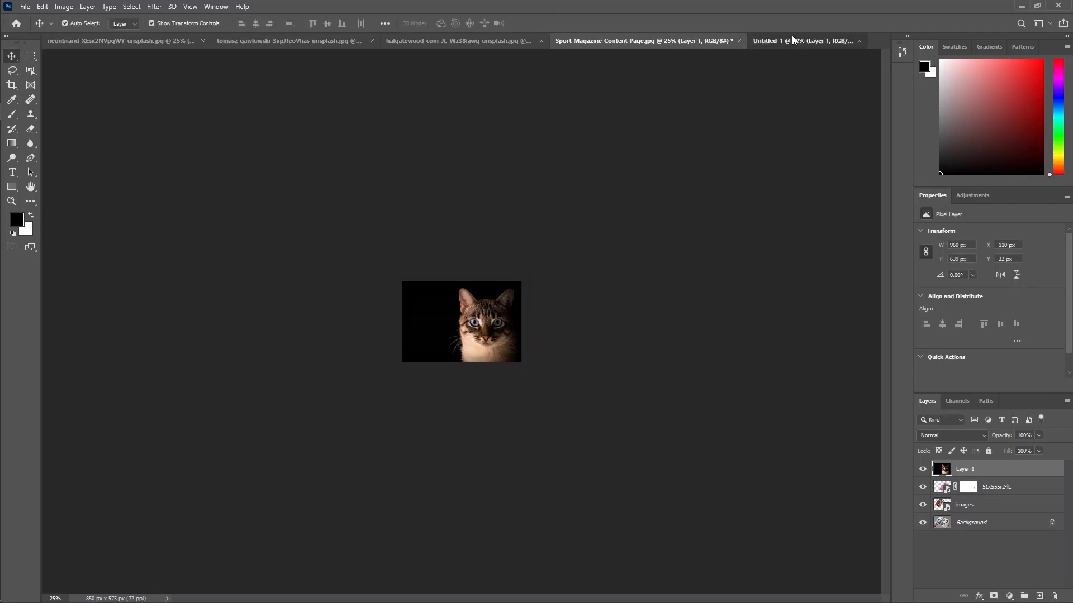